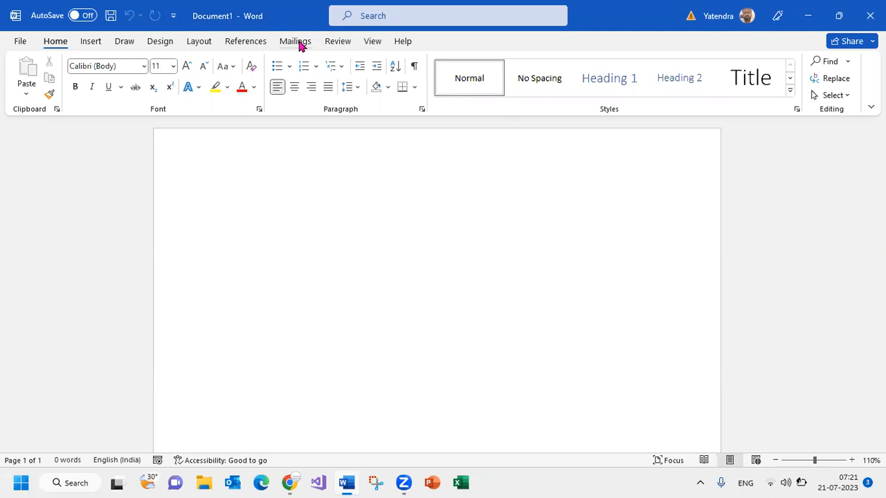
Generate sample paragraphs with =rand() and justify all of the text
text(=rand())
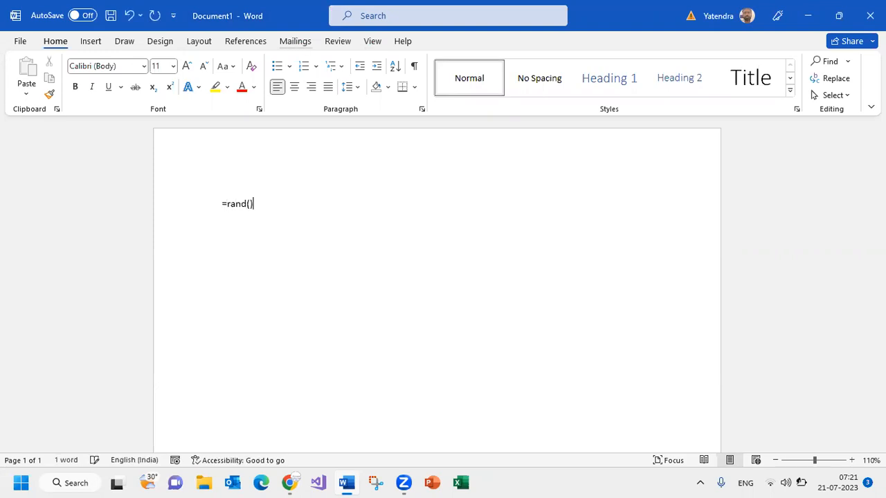
key(Return)
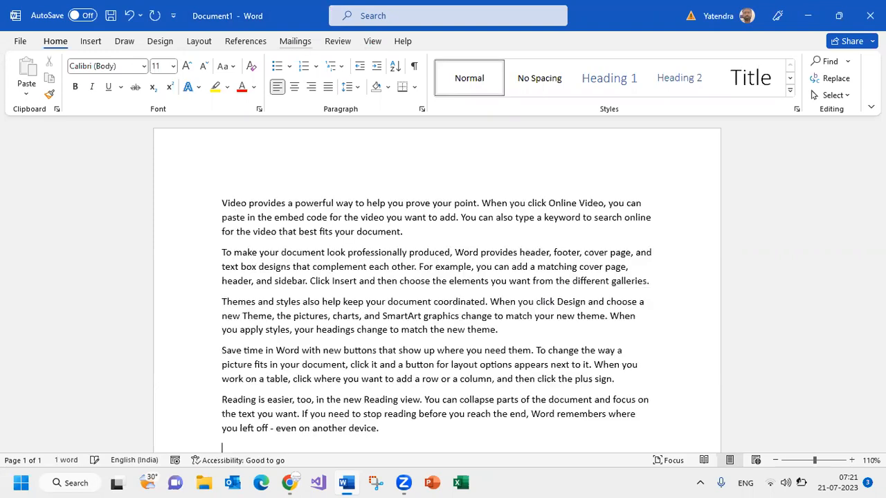
key(ctrl+a)
key(ctrl+j)
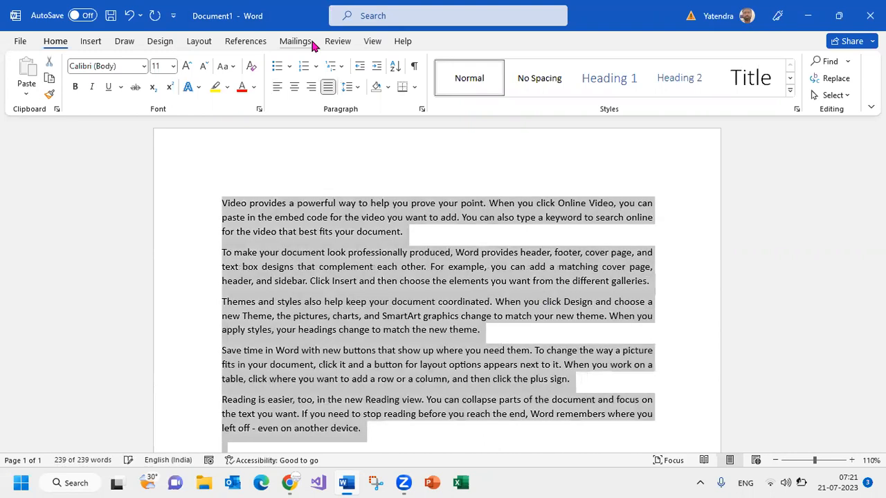
Insert five blank lines above the first paragraph of the document
click(223, 203)
key(Return)
key(Return)
key(Return)
key(Return)
key(Return)
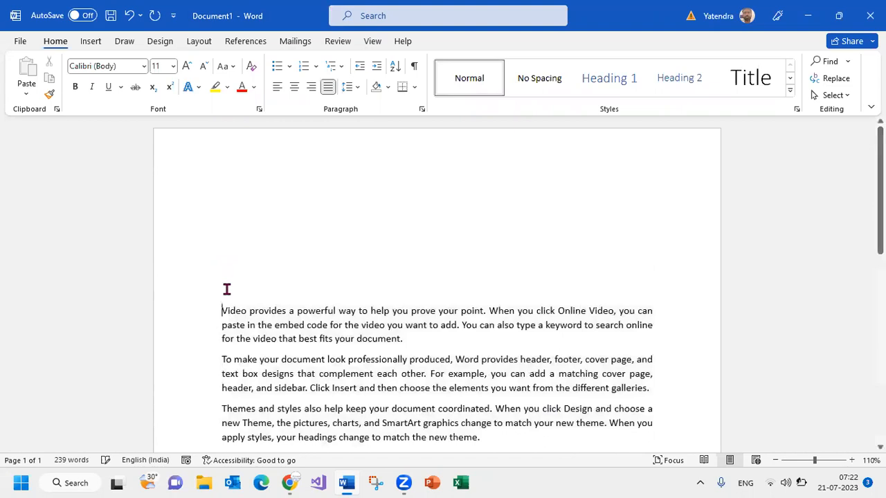
Enter the subject line "Sub-: Regarding exam information" on the blank line directly above the first paragraph
key(Up)
text(Sub)
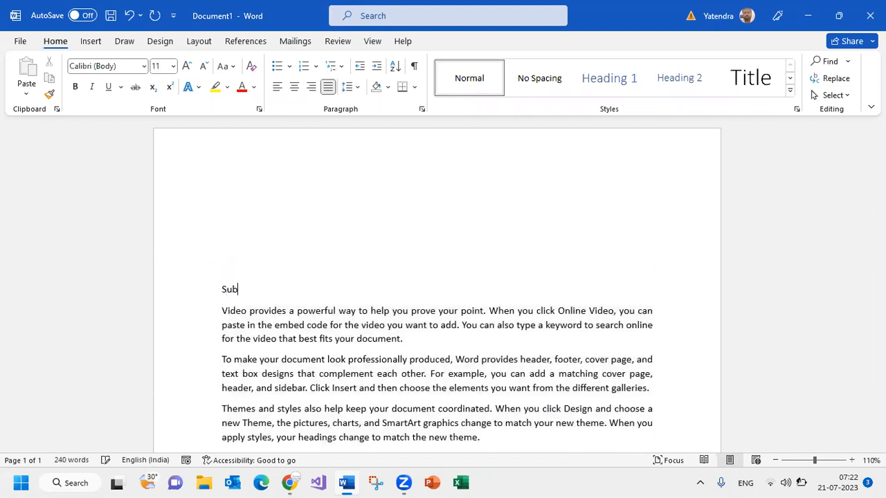
text(-: Regading exam information)
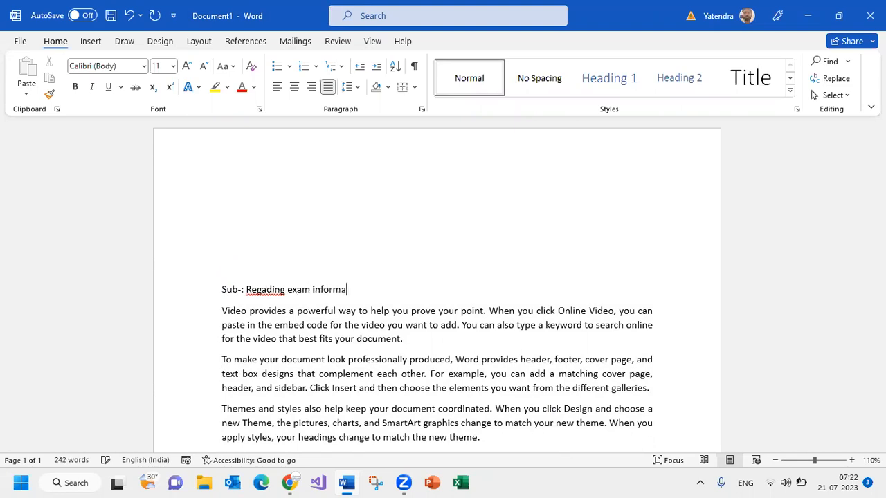
click(269, 290)
text(r)
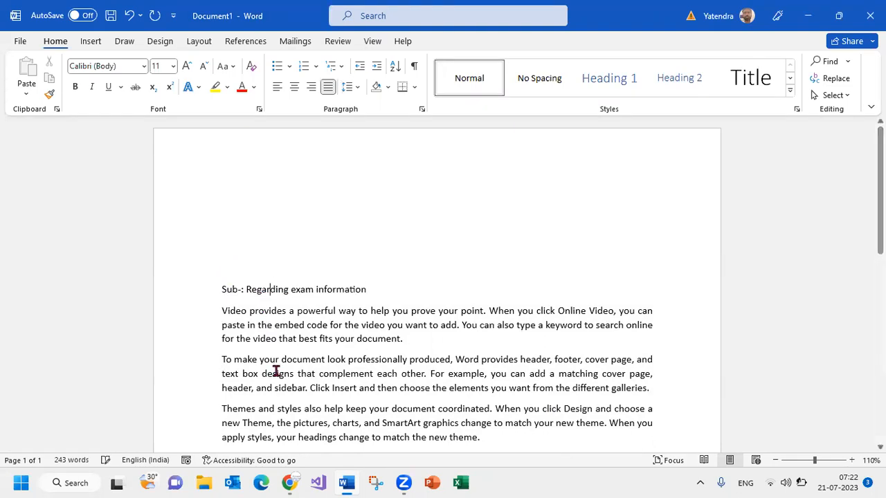
Make the whole subject line bold
click(172, 296)
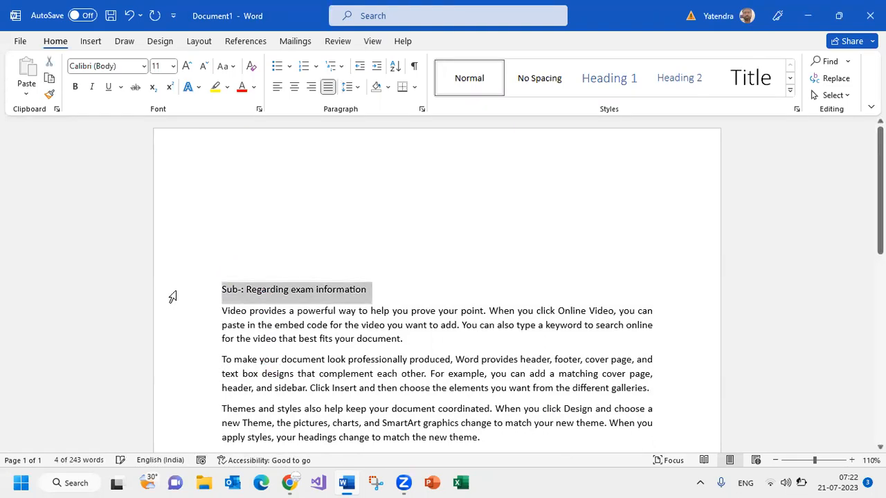
key(ctrl+b)
click(254, 204)
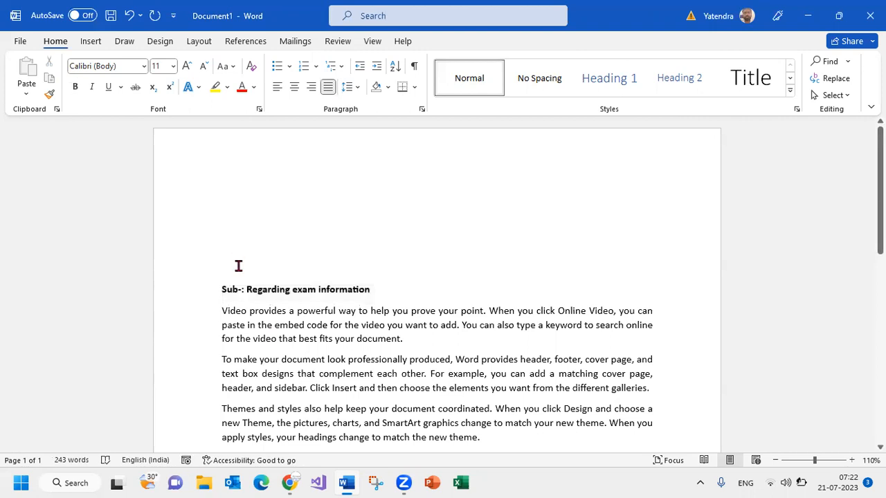
scroll(215, 259, down, 2)
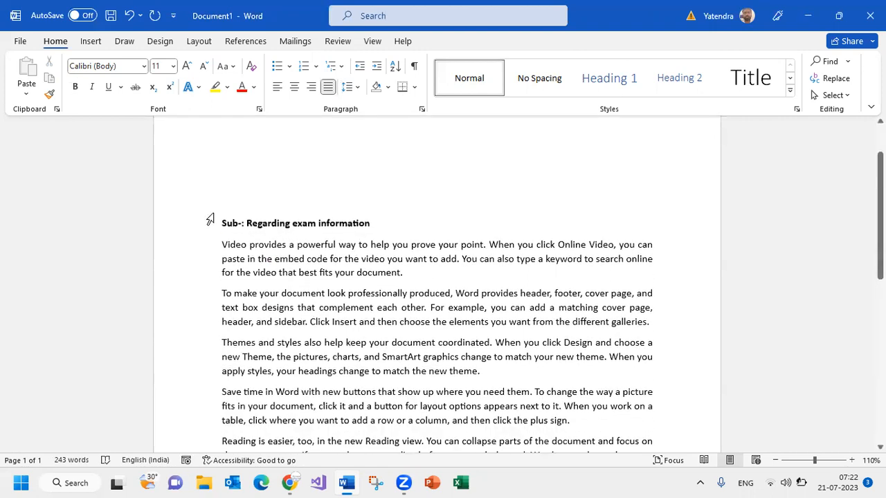
drag(216, 224, 387, 401)
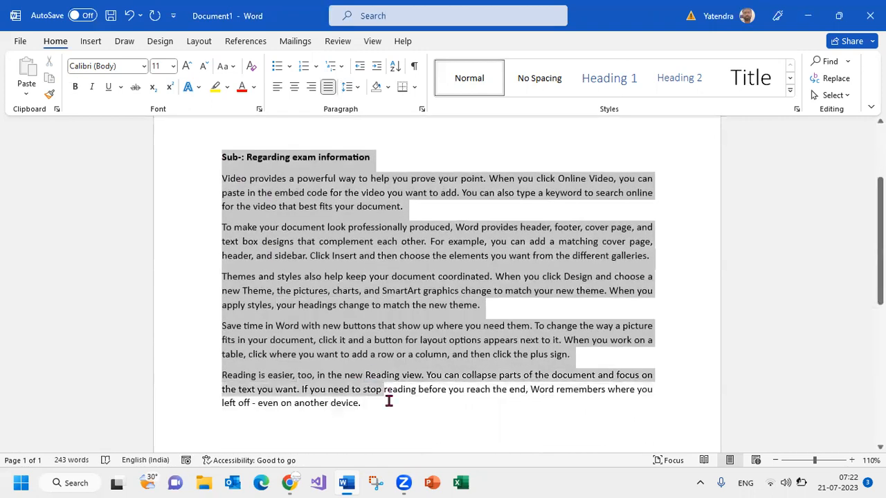
scroll(322, 220, up, 4)
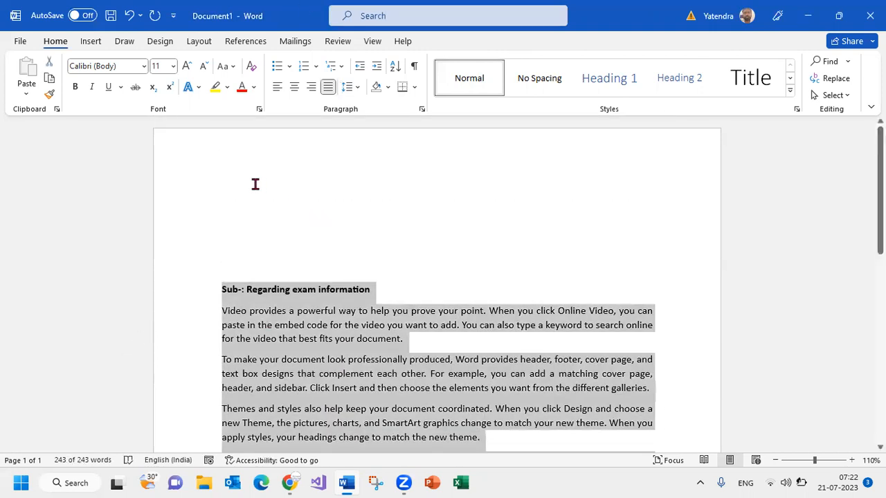
Place the cursor on the first blank line and start a Letters mail merge
click(253, 184)
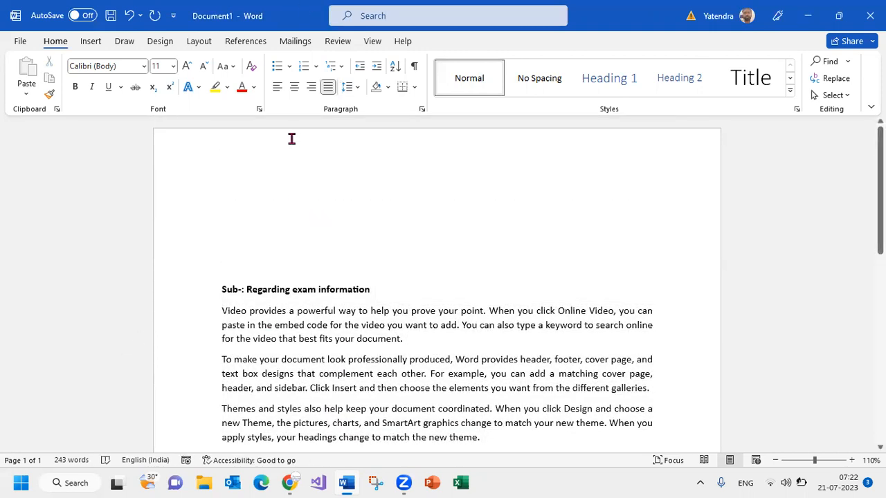
click(294, 41)
click(111, 86)
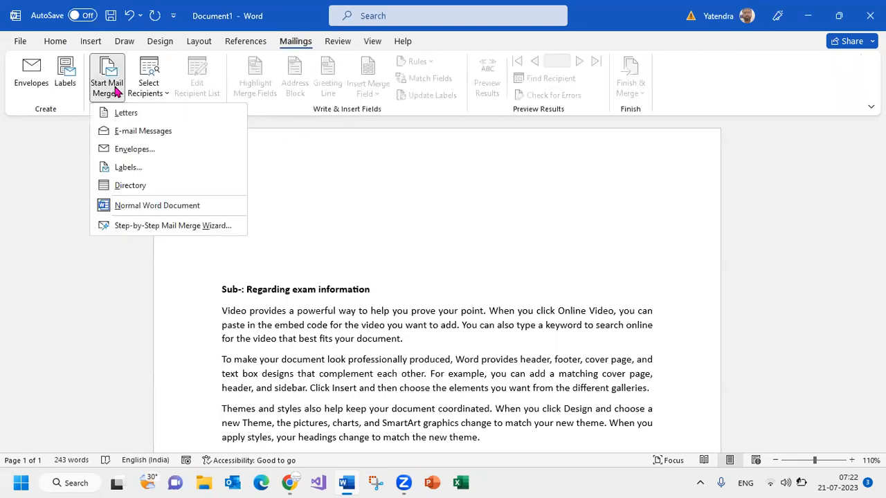
click(143, 113)
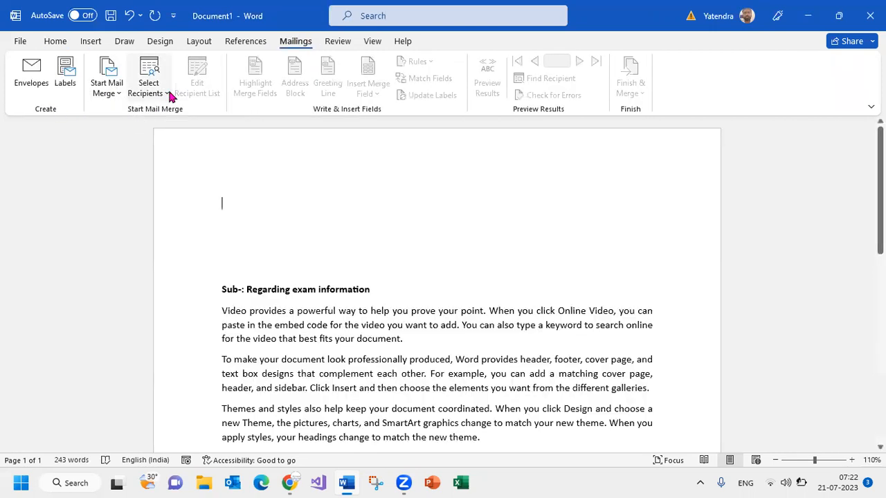
Use the existing recipient list Mail Merge Data from the Documents folder, taking Sheet1$ with its first row as column headers
click(168, 93)
click(193, 133)
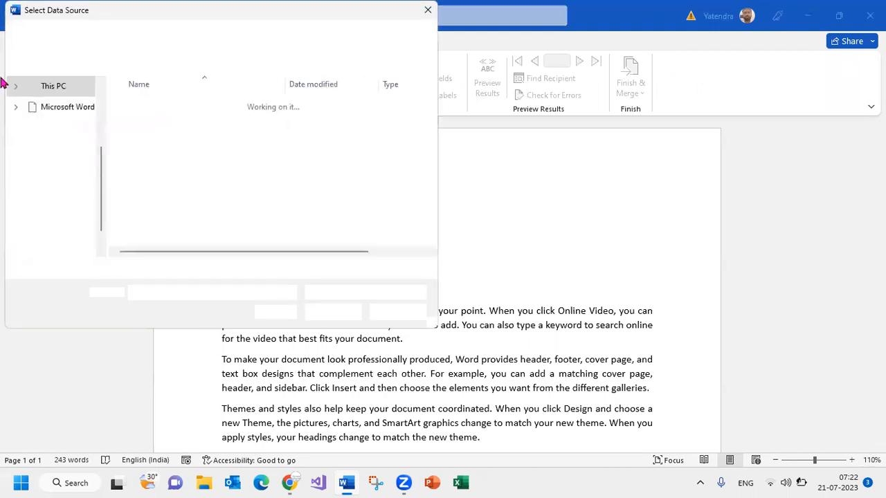
scroll(76, 166, up, 2)
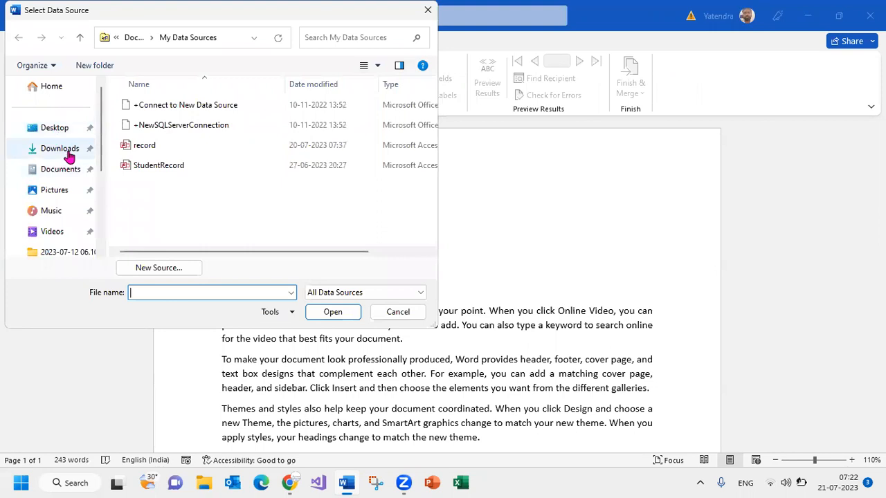
click(60, 173)
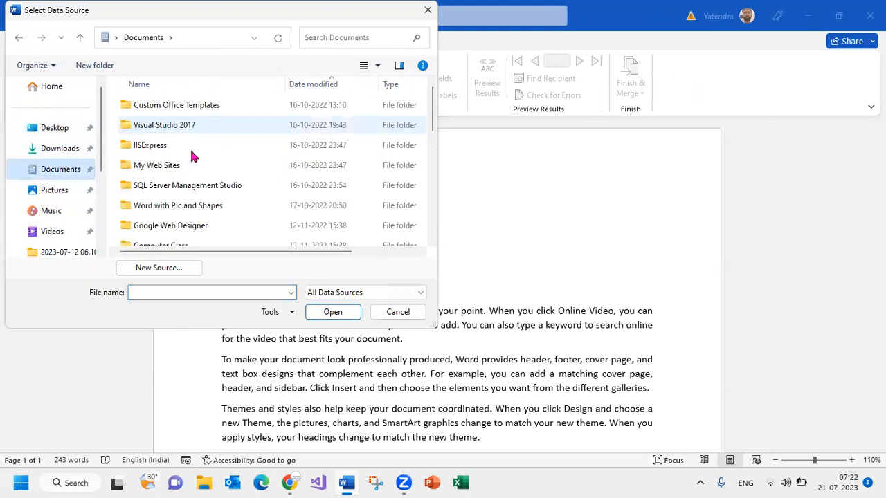
scroll(193, 148, down, 3)
scroll(193, 148, down, 3)
scroll(194, 148, up, 2)
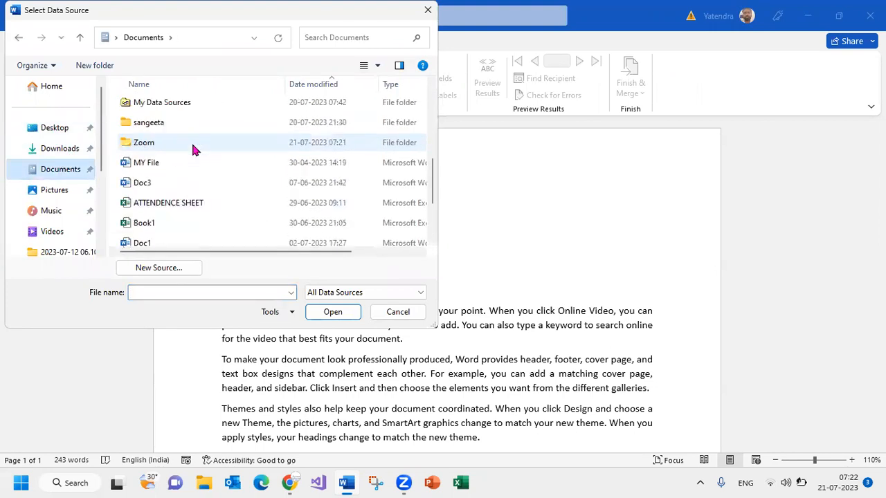
scroll(194, 201, down, 1)
scroll(194, 202, down, 1)
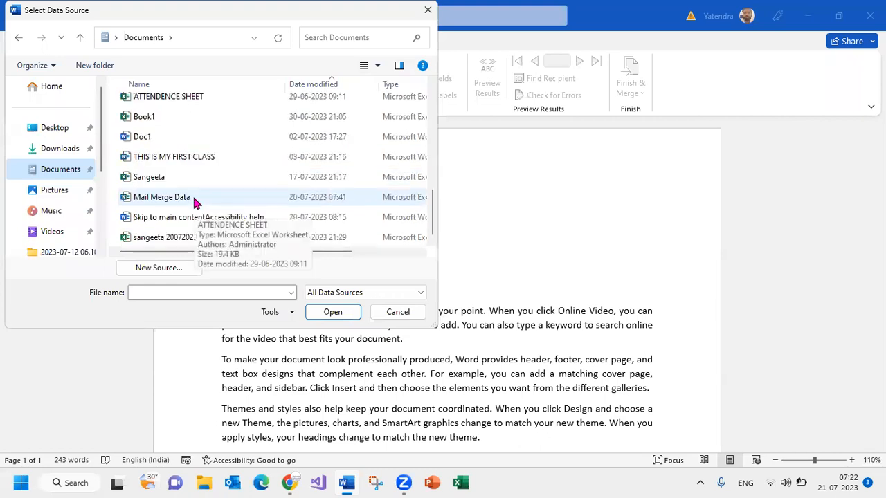
double_click(176, 200)
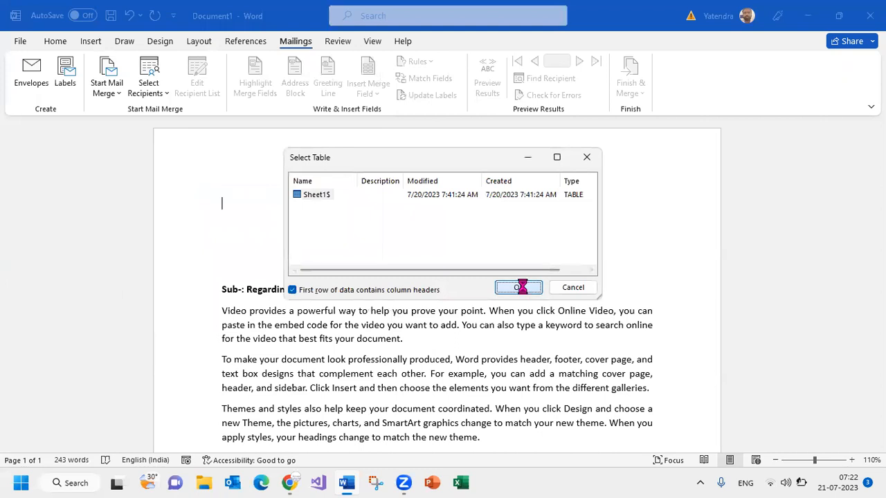
click(519, 288)
Insert the RollNO, Stream and Course merge fields on the first line of the letter
click(378, 94)
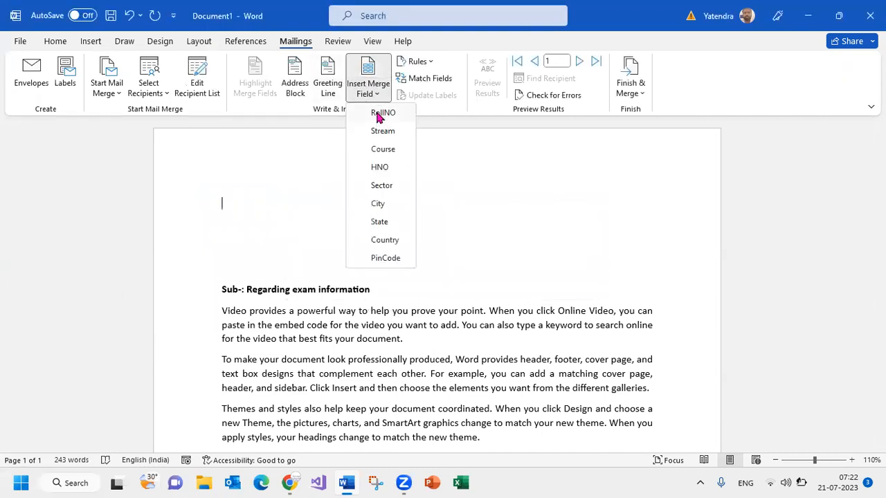
click(380, 114)
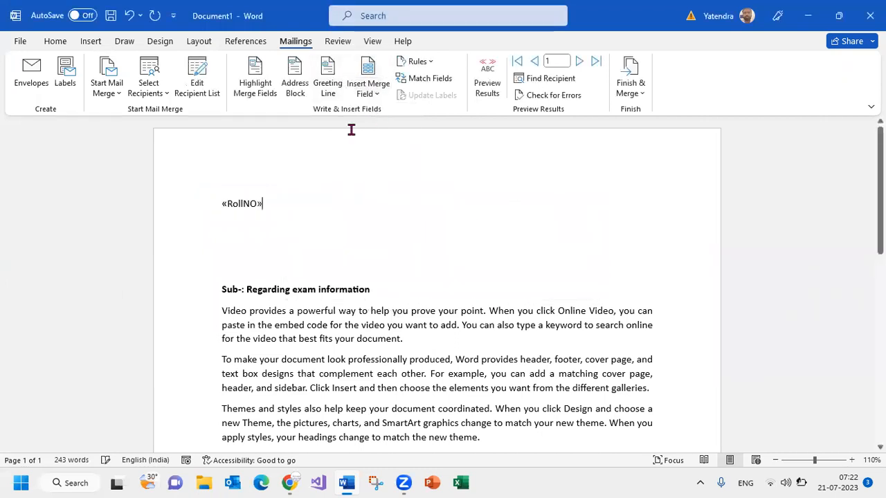
click(378, 95)
click(383, 133)
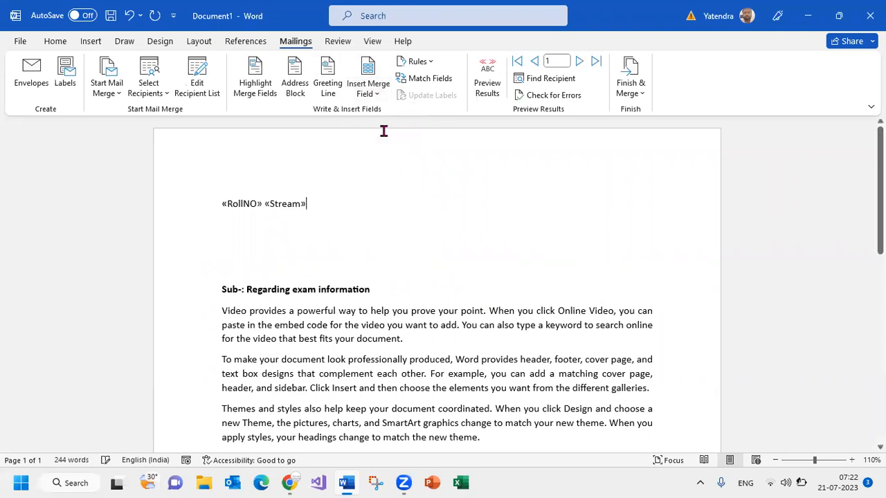
click(377, 94)
click(379, 145)
Add a second line with the HNO, Sector and City merge fields
key(Return)
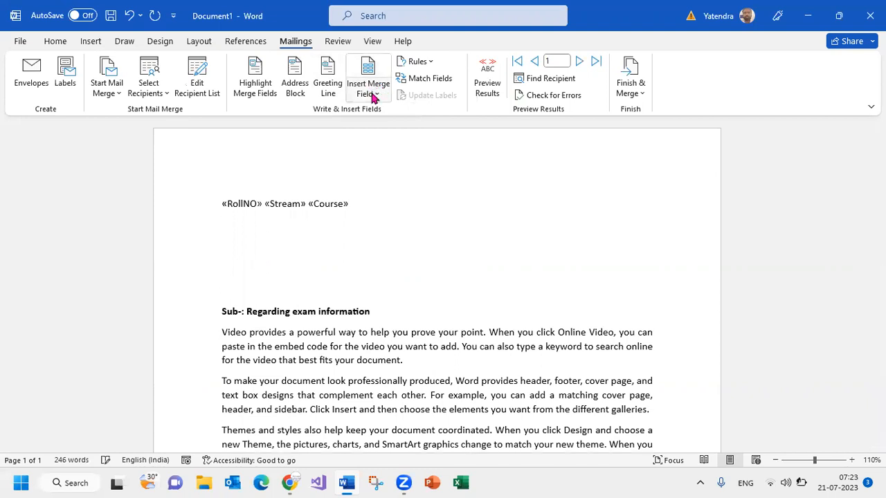
click(377, 93)
click(385, 173)
click(377, 93)
click(381, 186)
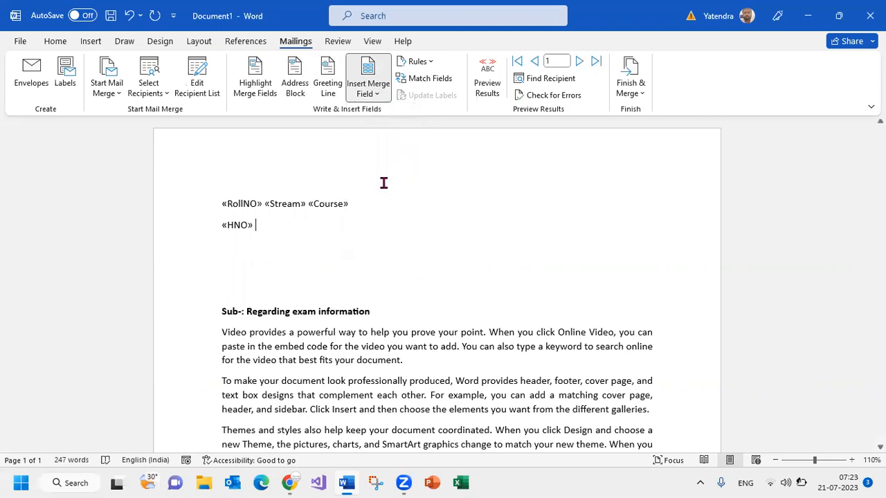
click(367, 93)
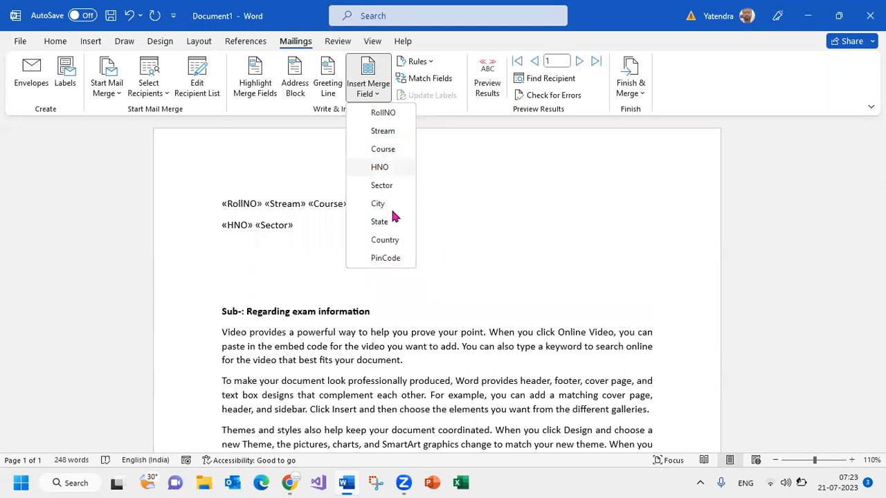
click(377, 204)
click(375, 97)
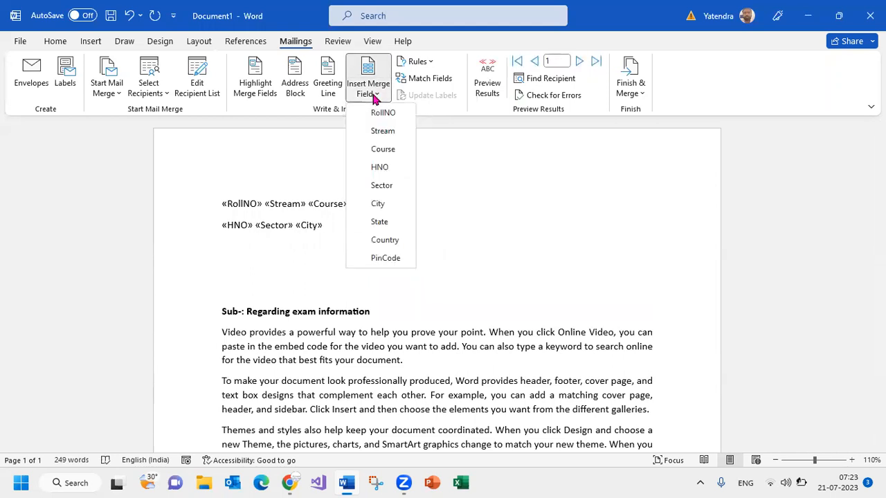
click(332, 227)
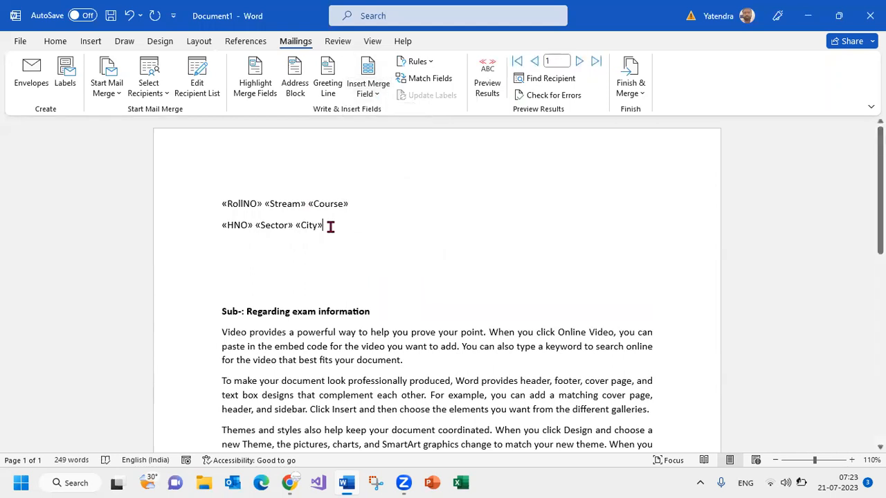
Add a third line with the State, Country and PinCode merge fields
key(Return)
click(374, 96)
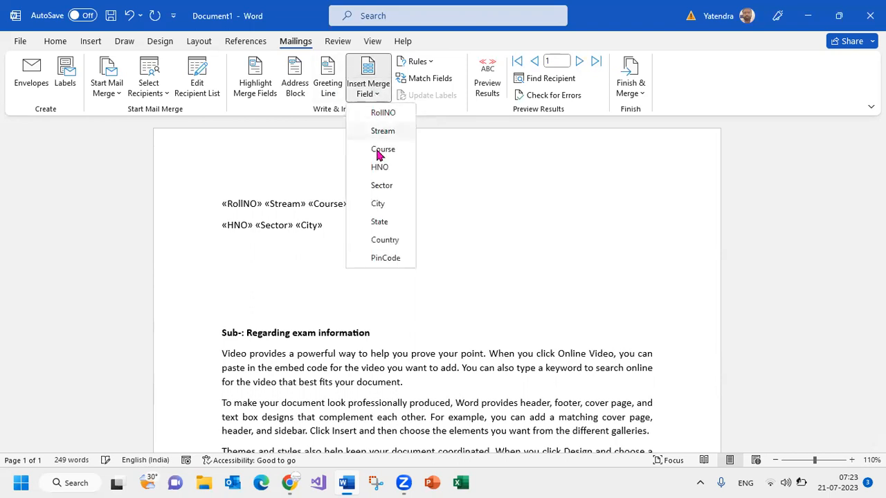
click(378, 222)
click(365, 94)
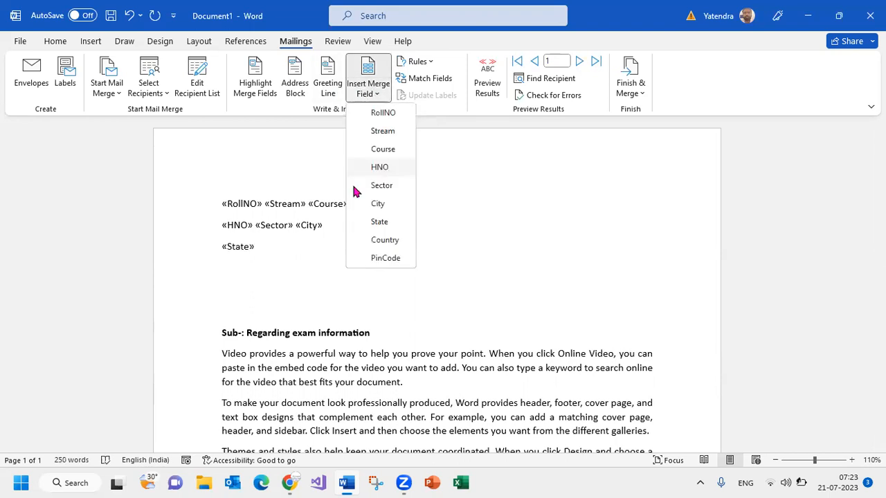
click(375, 241)
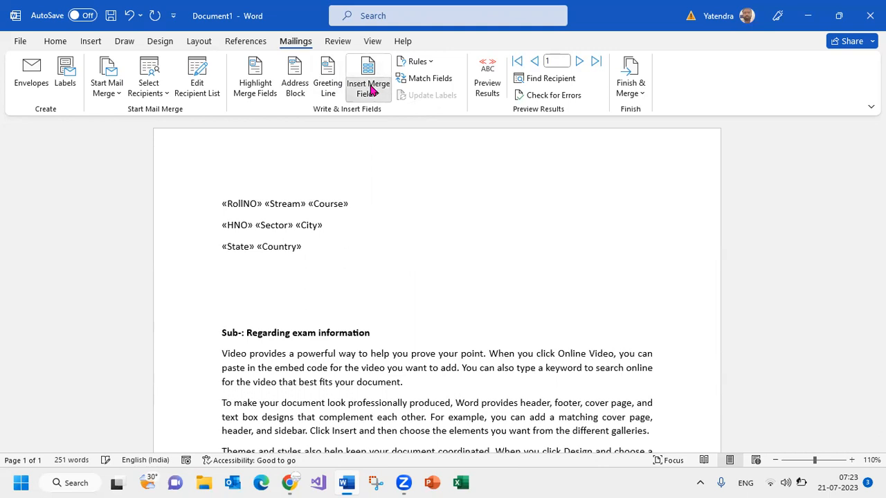
click(367, 91)
click(381, 258)
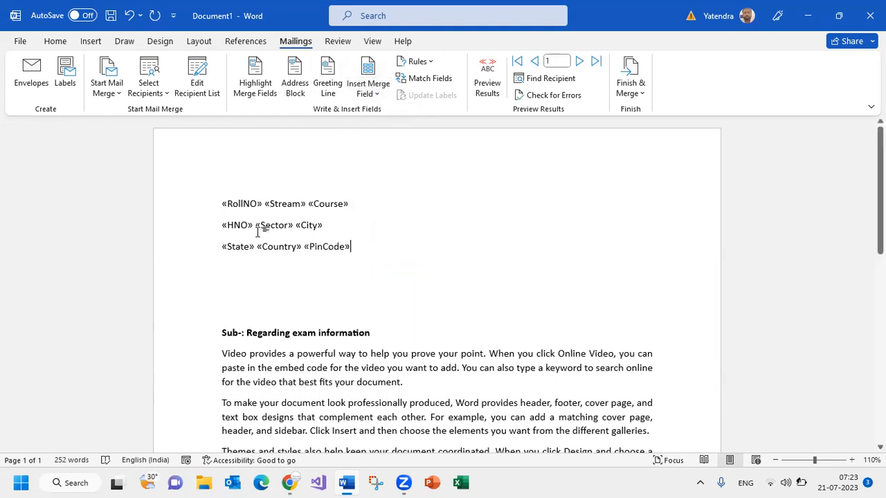
Make the three lines of merge fields bold and add the label "RollNo:" before the RollNO field
drag(355, 249, 197, 206)
key(ctrl+b)
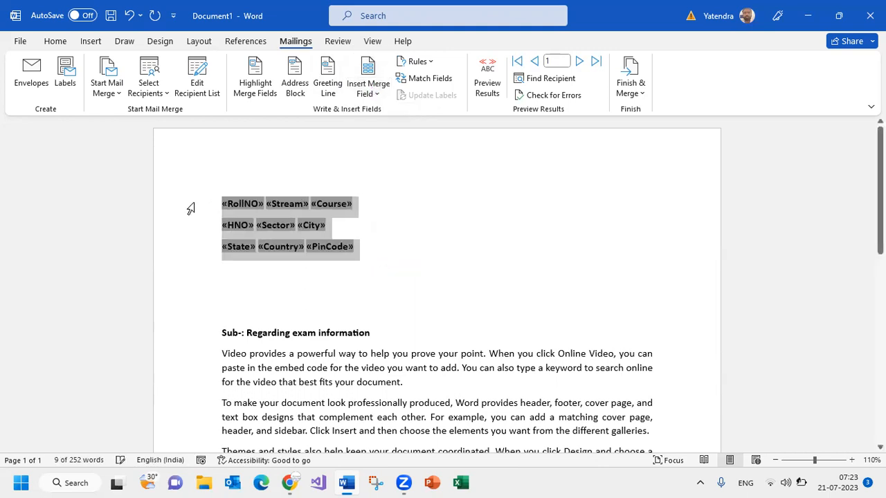
click(224, 207)
text(RollNo:)
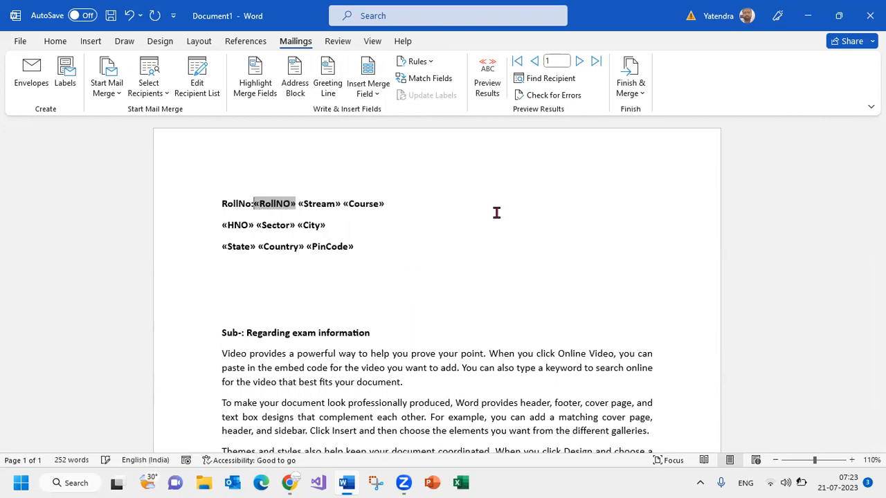
Add the label "Stream:" before the Stream field and "Course :" before the Course field on the first line
click(300, 205)
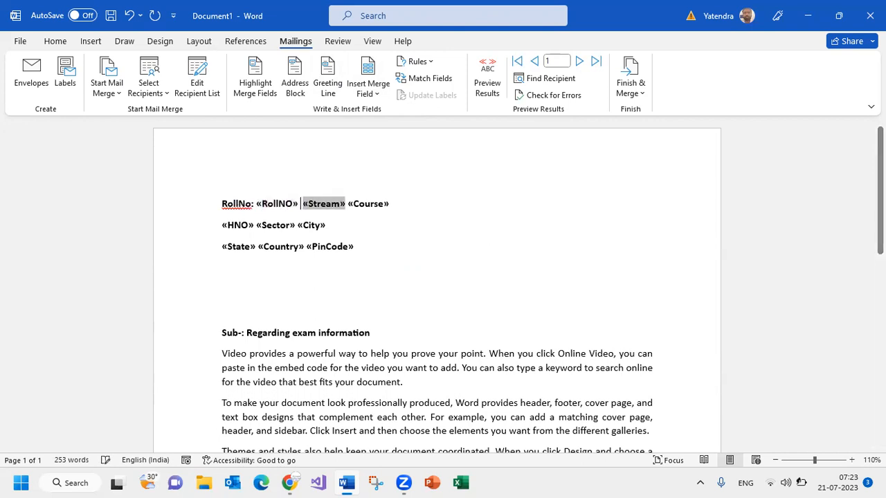
text(Stream)
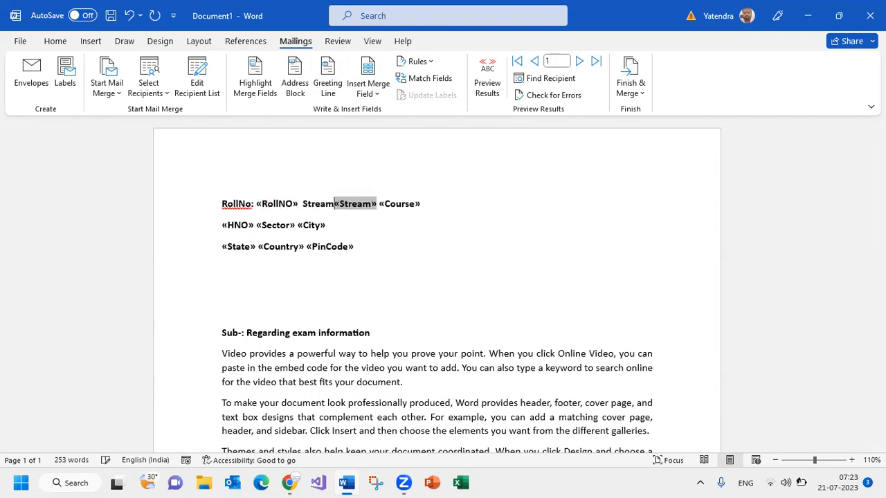
text(:)
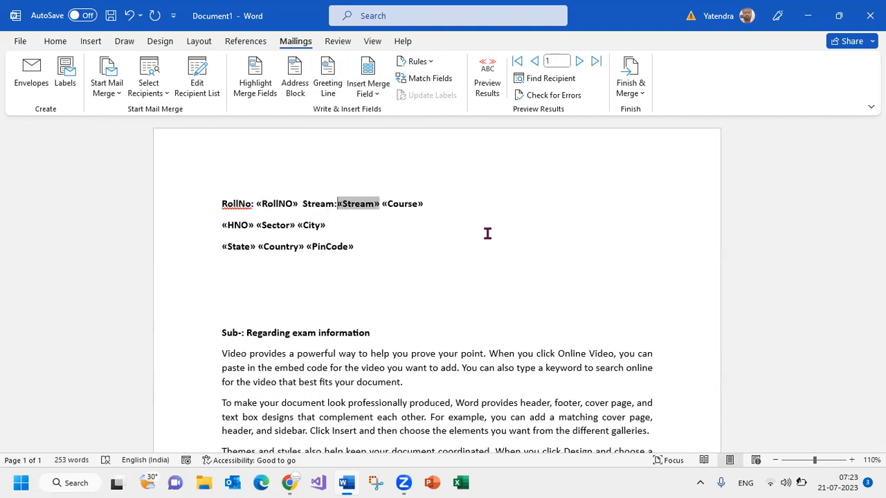
click(380, 205)
text(Cou)
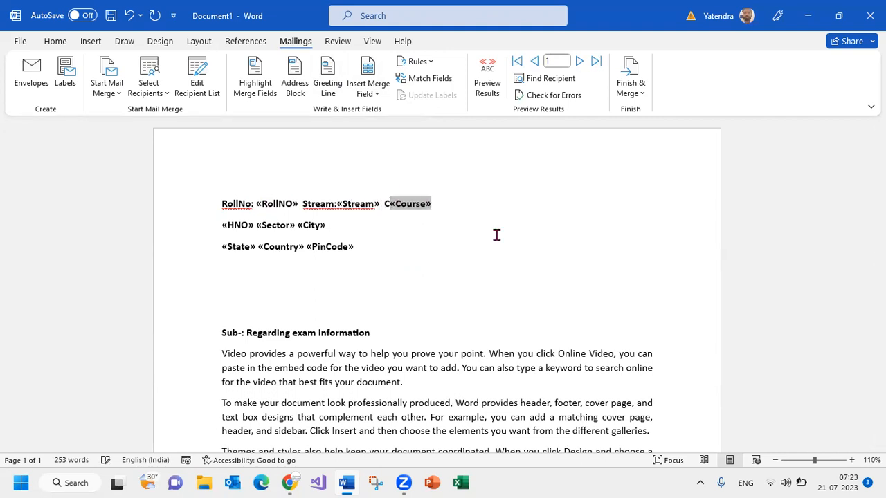
text(rse :)
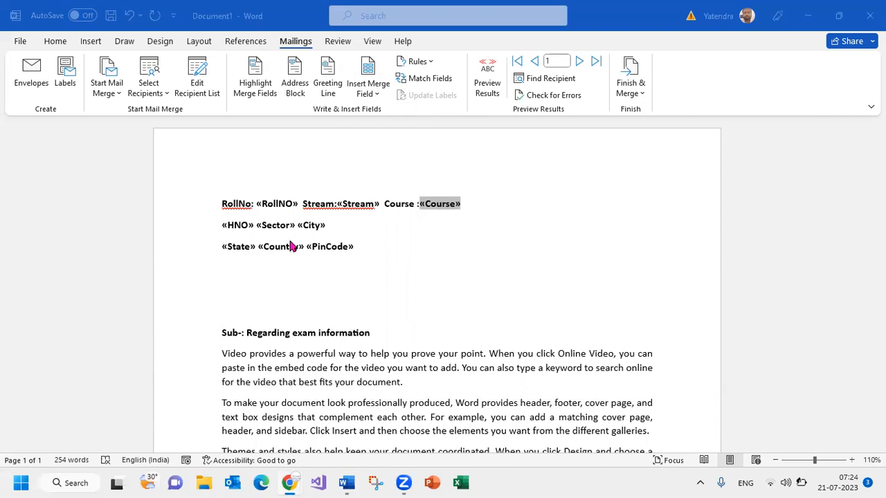
click(349, 230)
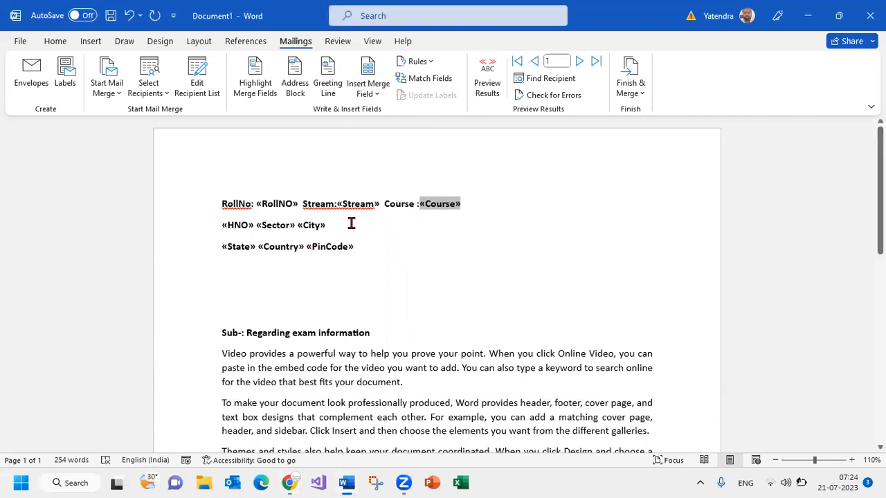
click(220, 226)
key(Up)
key(End)
text(House N)
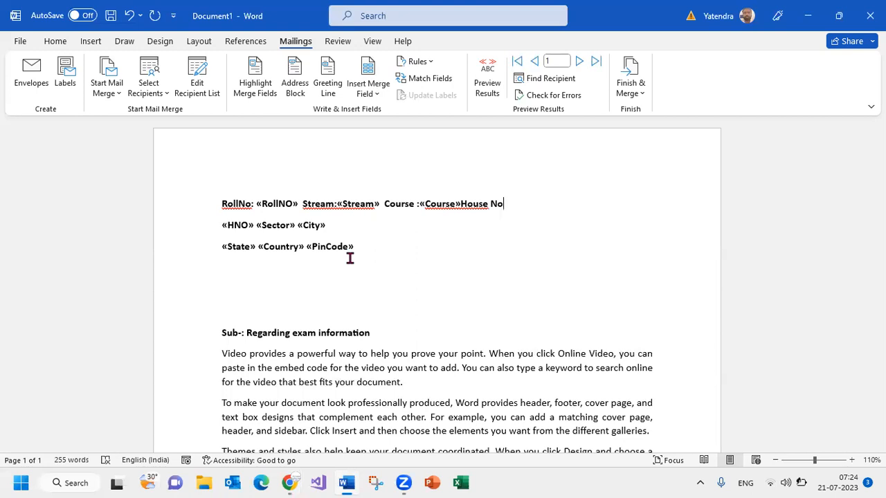
key(ctrl+z)
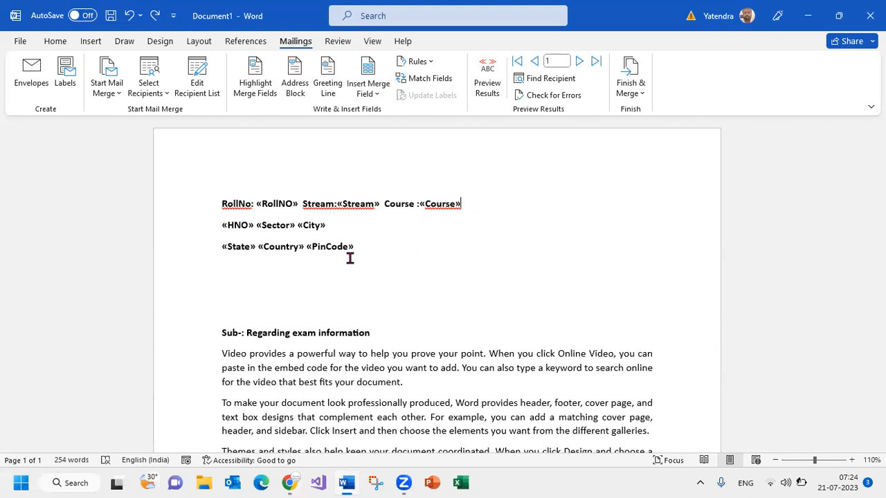
Label the second line's HNO, Sector and City fields with "House No:", "Sector:" and "City:"
click(226, 225)
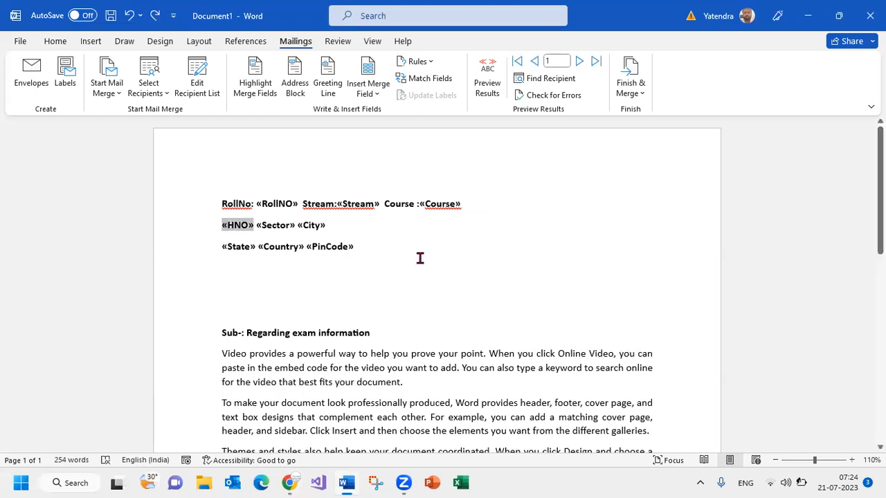
text(House No)
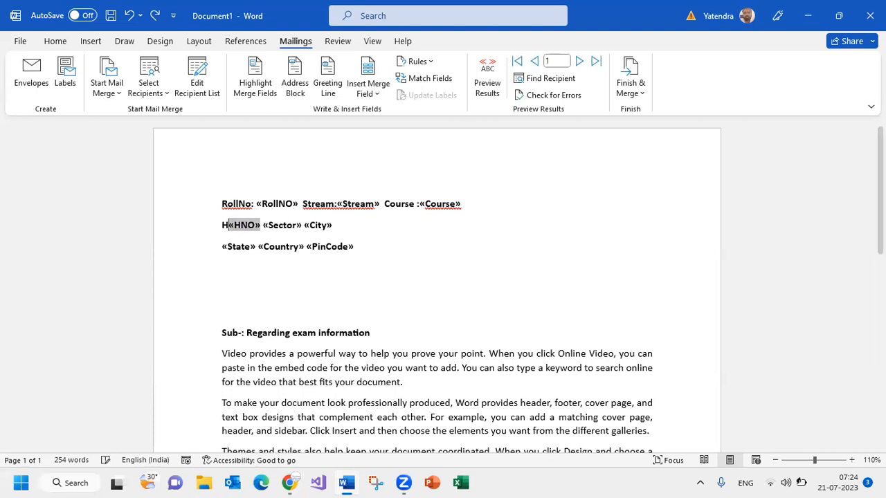
text(:)
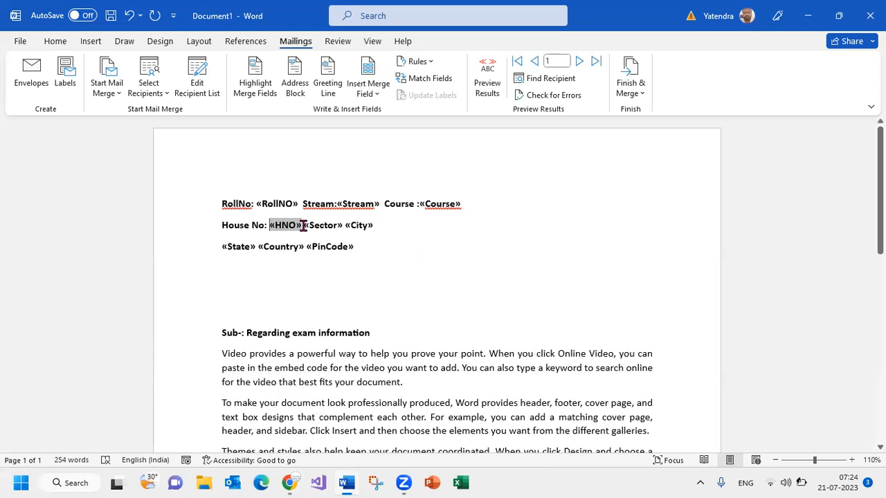
click(302, 224)
text(Sector)
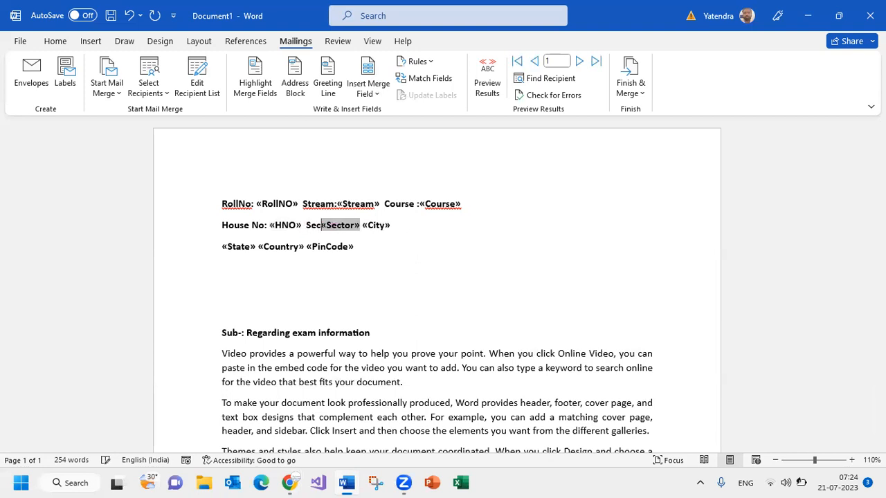
text(:)
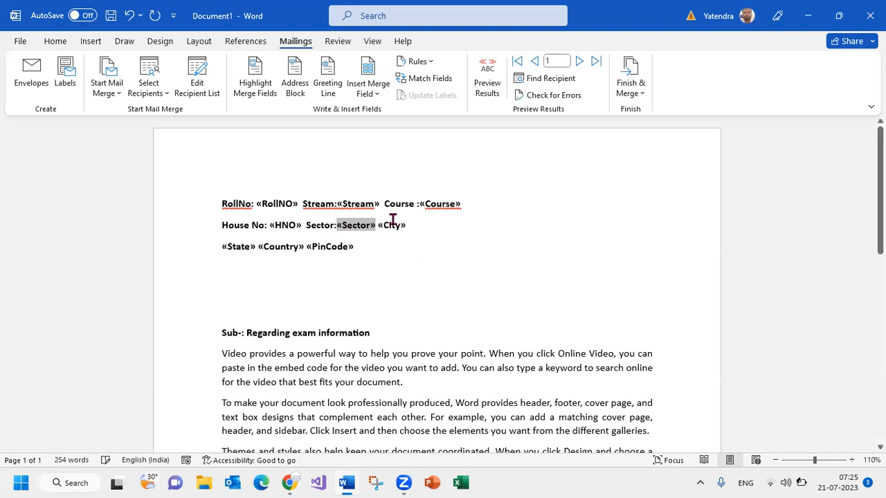
click(381, 225)
text(City)
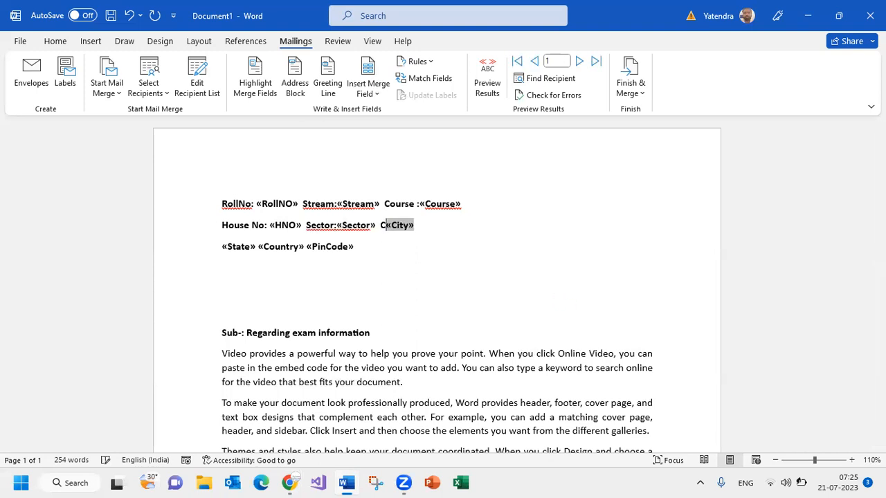
text(:)
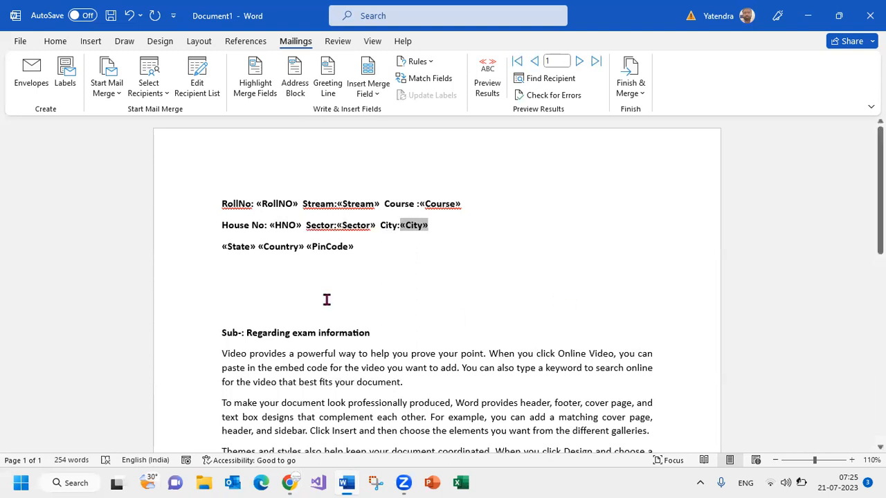
Label the third line's fields with "State:" before State, "COuntry" before Country and "PinCode" before PinCode
click(220, 246)
text(State:)
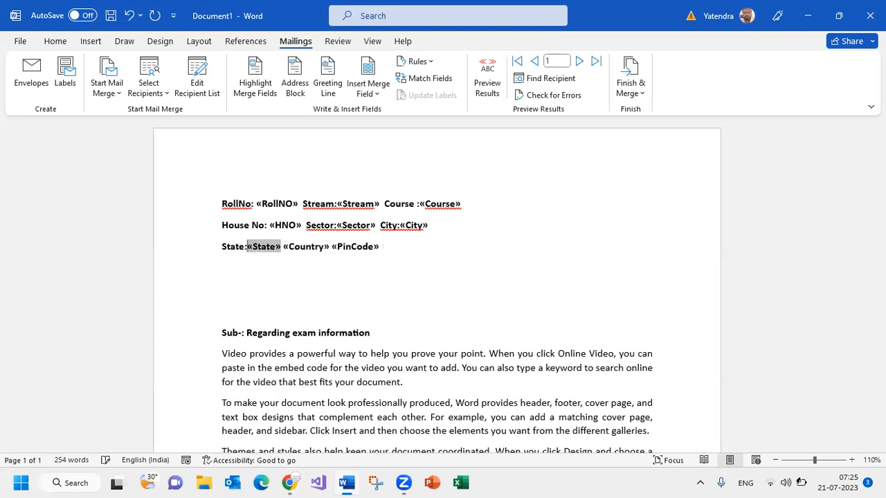
click(284, 246)
text(COu)
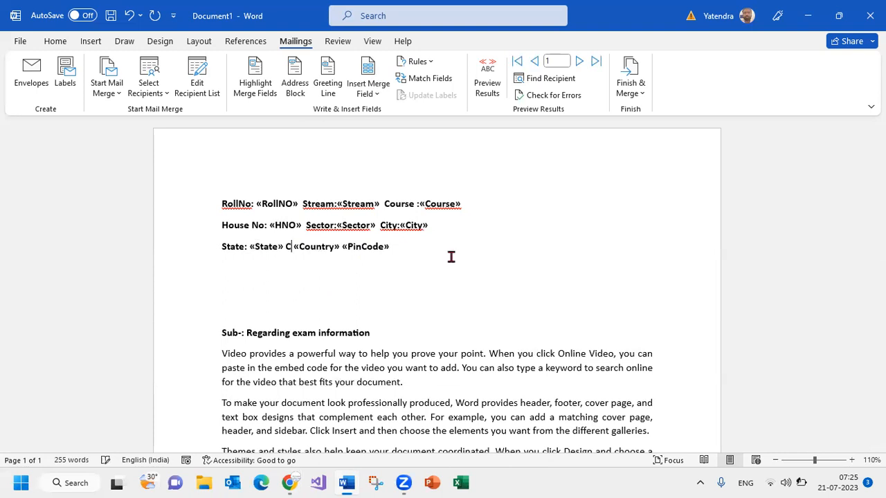
text(ntry)
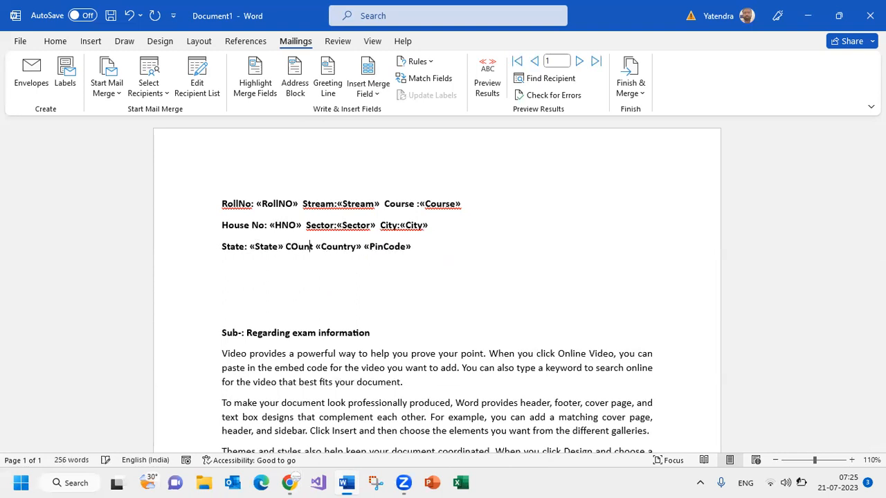
click(375, 246)
text(PinCode)
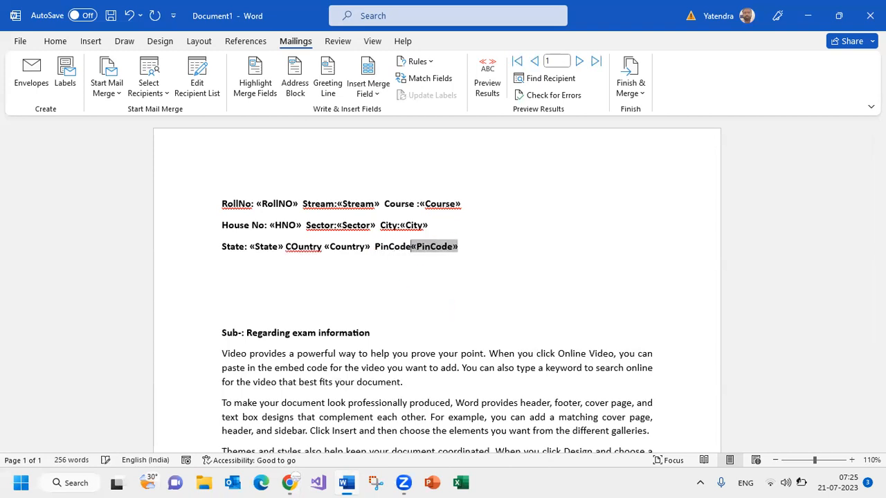
Insert a space between the colon and the merge field for the Sector, Stream and City labels
click(338, 225)
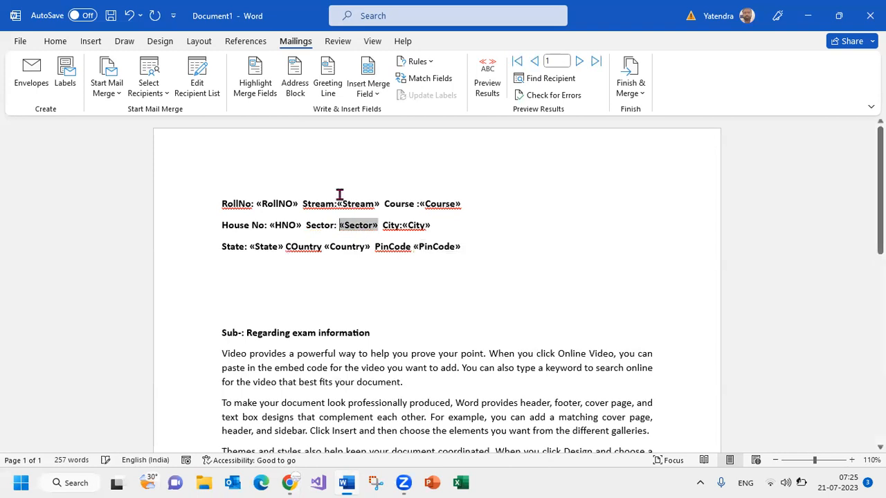
click(338, 204)
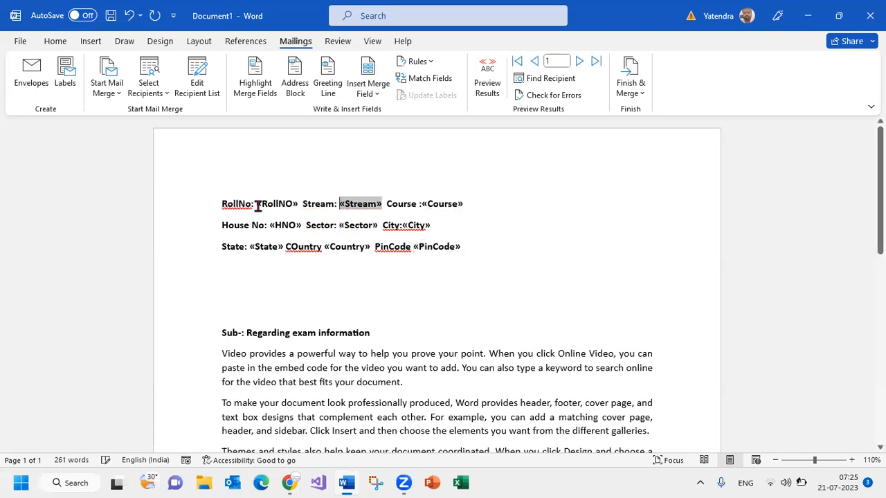
click(402, 225)
Correct the label "COuntry" to "Country" and split "PinCode" and "RollNo" into "Pin Code" and "Roll No"
click(288, 246)
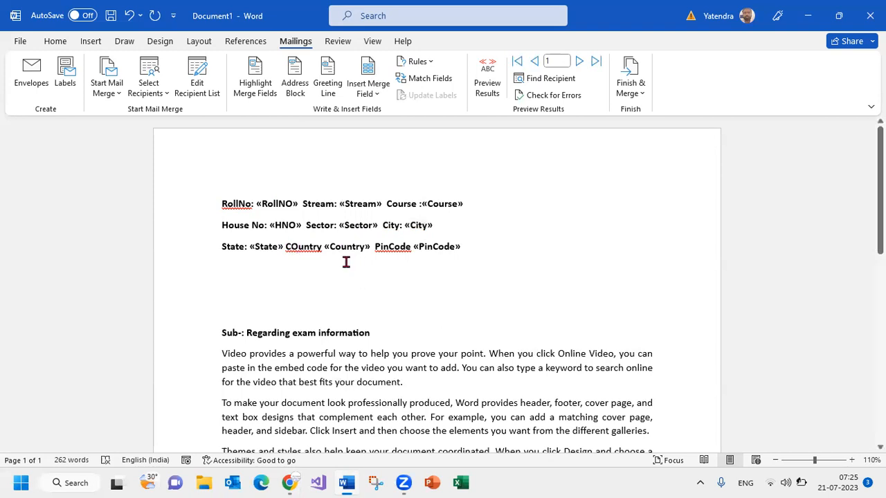
key(BackSpace)
text(c)
key(BackSpace)
key(Delete)
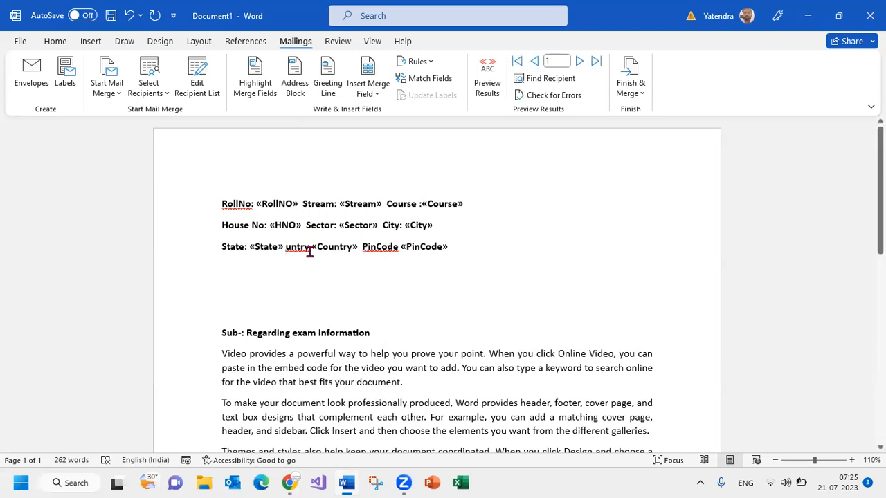
text(Code)
key(Down)
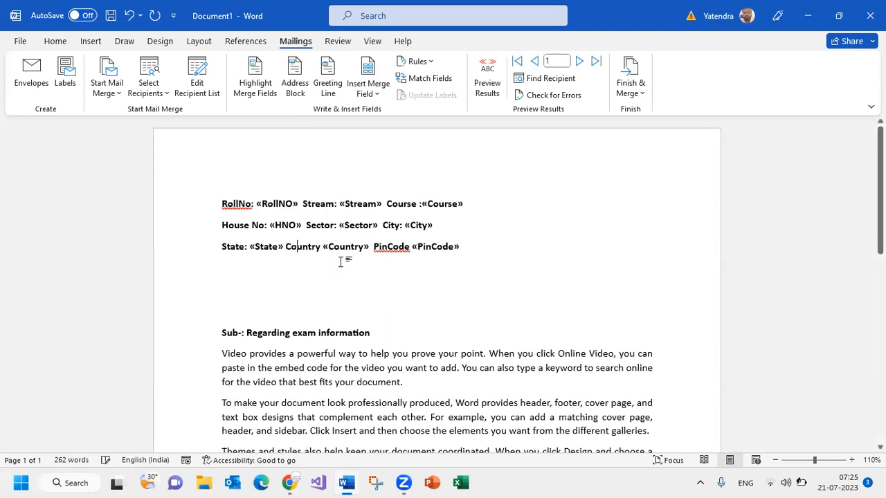
click(389, 247)
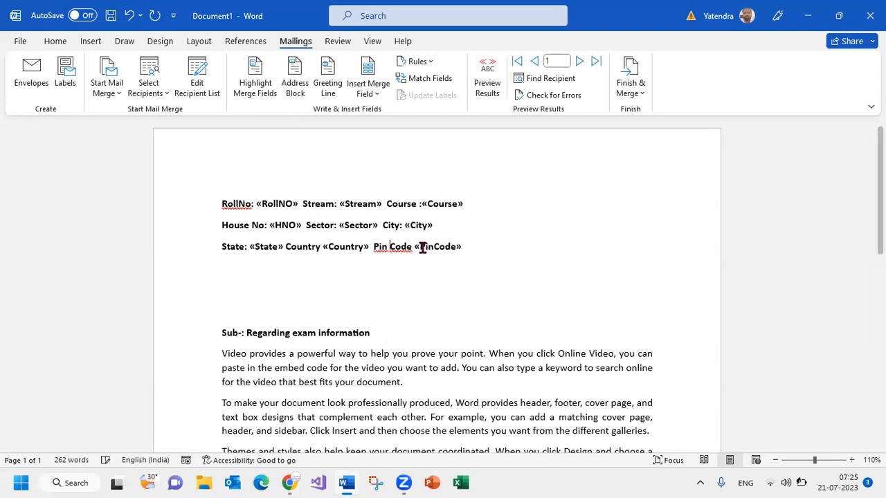
click(237, 204)
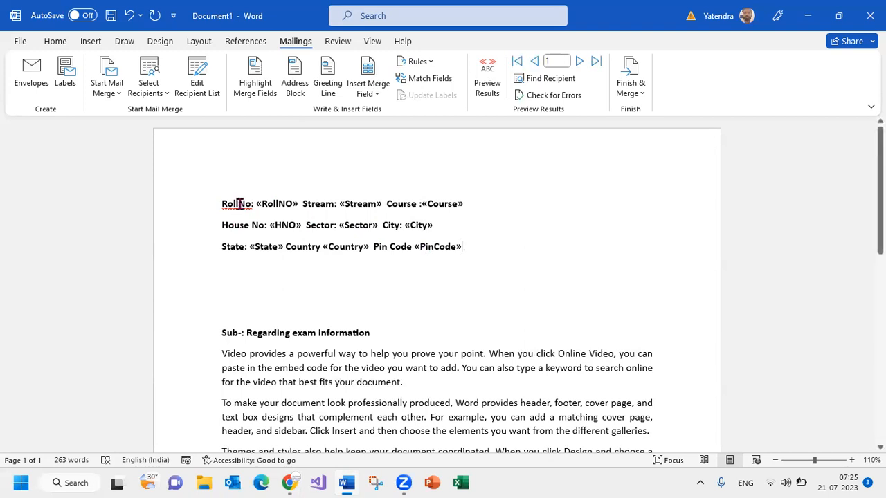
drag(477, 246, 201, 204)
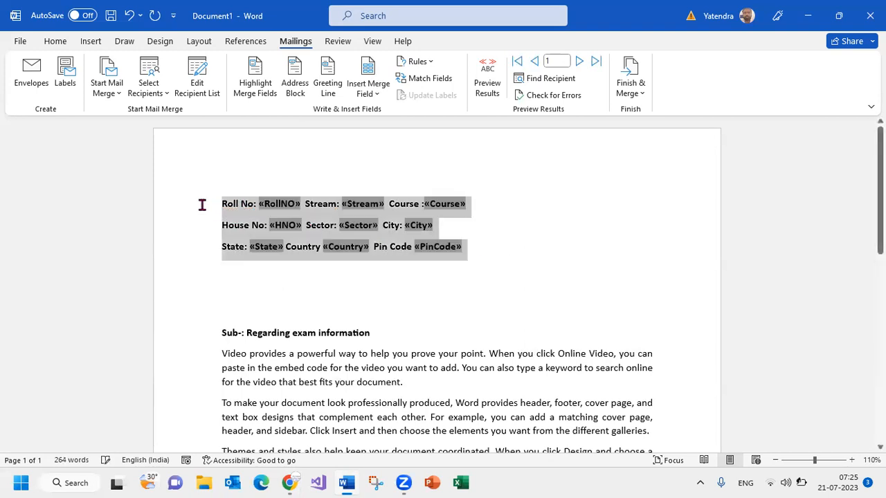
key(ctrl+b)
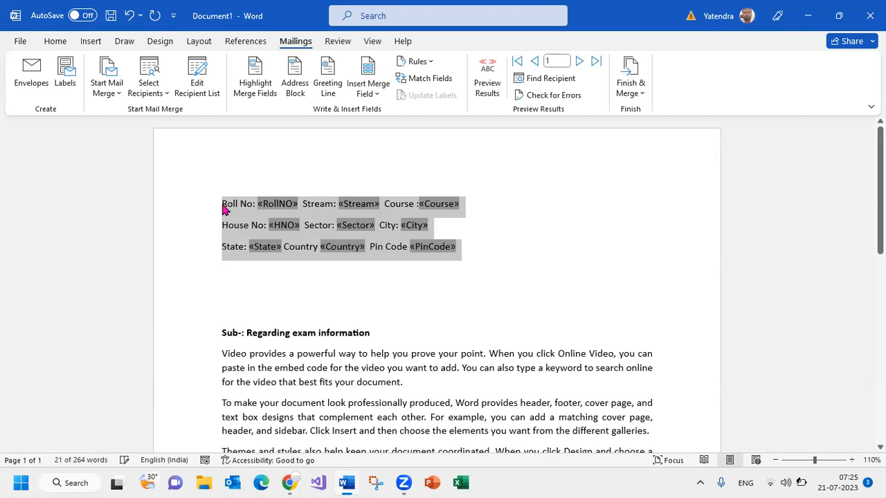
key(ctrl+b)
Remove two empty lines above the subject line, leaving a single blank line below the merge fields
click(223, 315)
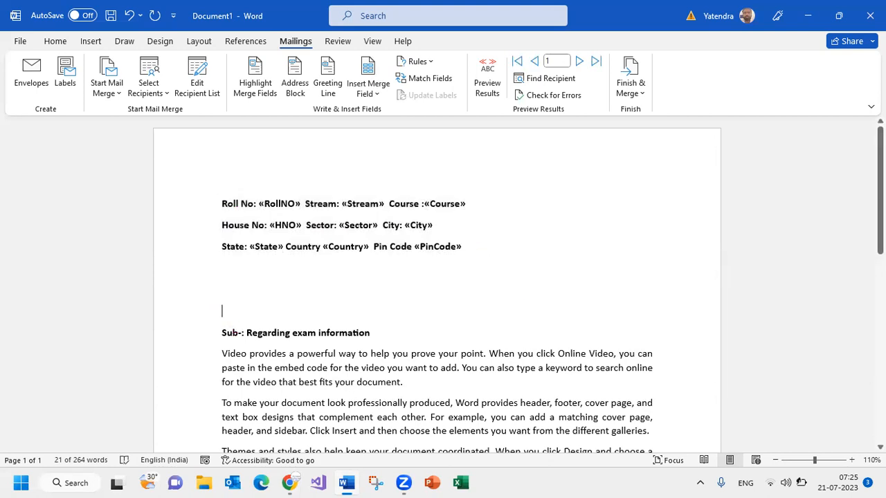
key(BackSpace)
key(BackSpace)
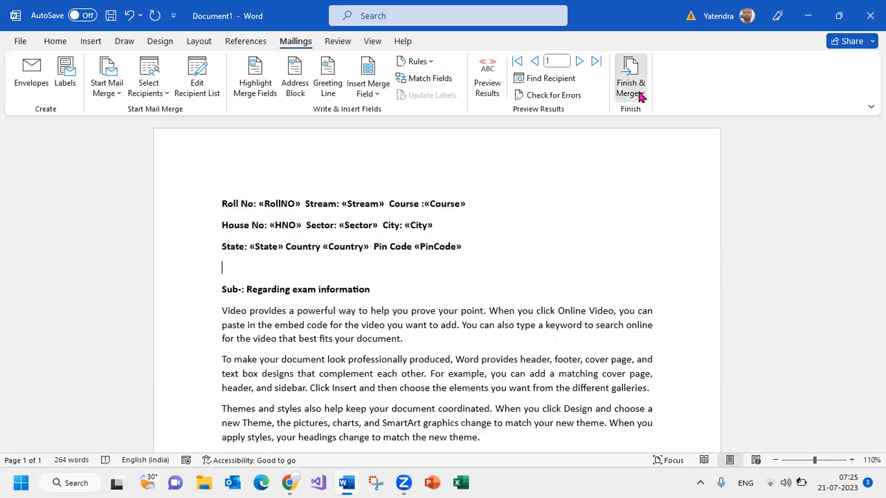
Finish the merge by generating individual letters in a new document and look through the merged letters
click(640, 96)
click(644, 118)
click(436, 262)
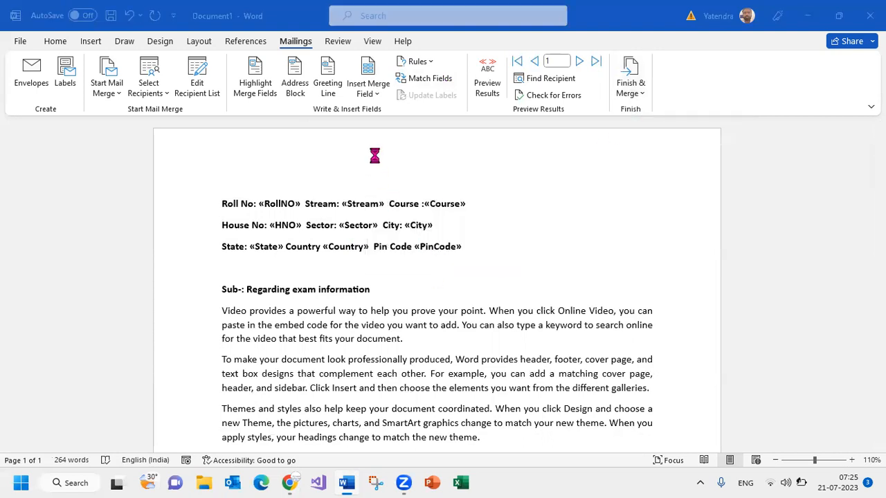
scroll(342, 228, down, 10)
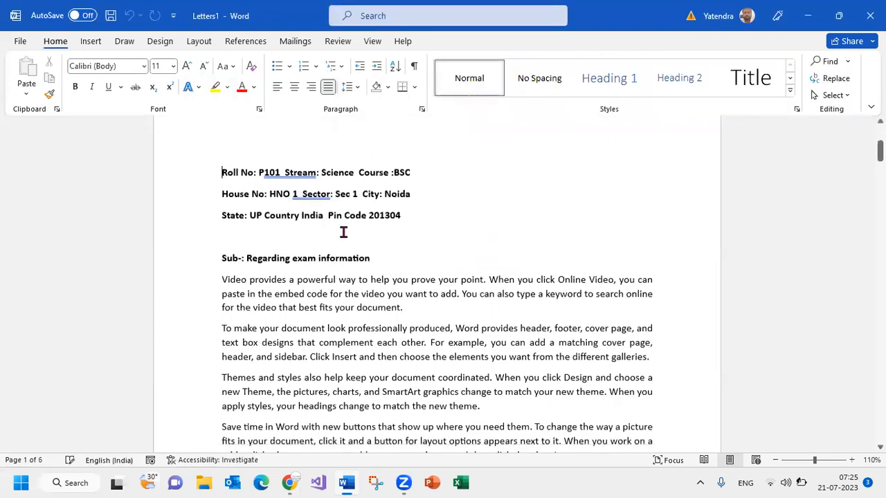
scroll(346, 236, down, 8)
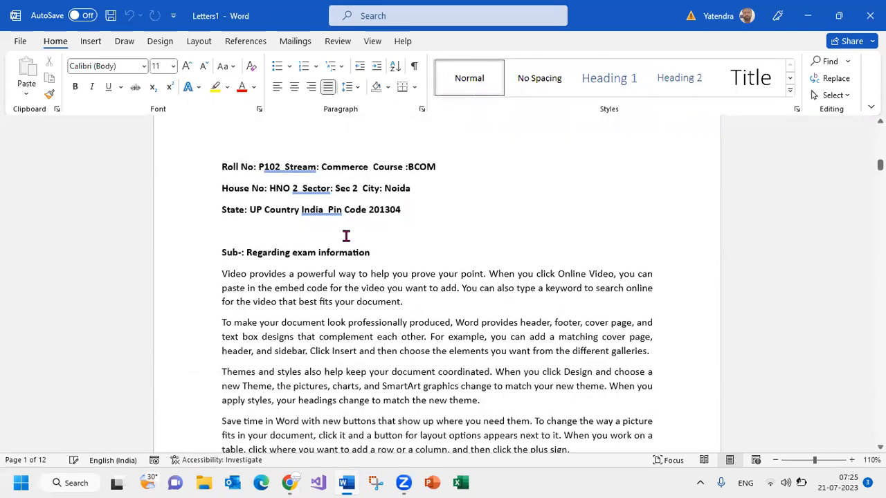
scroll(346, 236, down, 10)
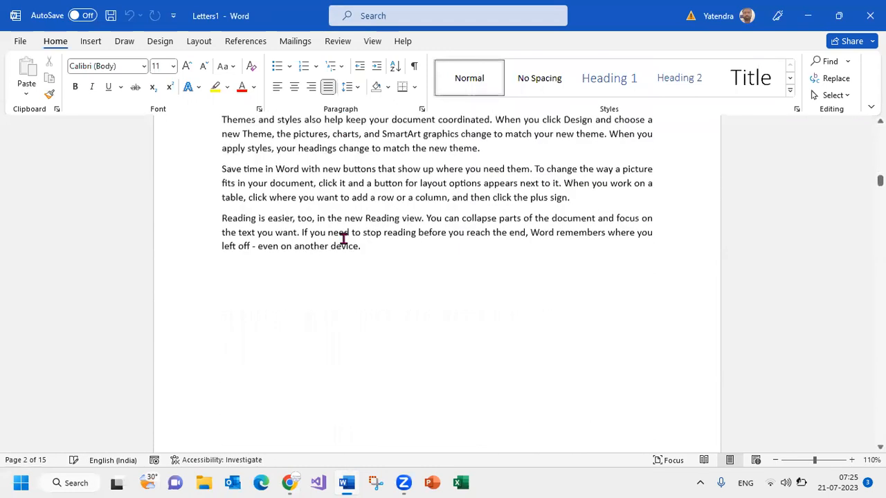
scroll(70, 443, down, 8)
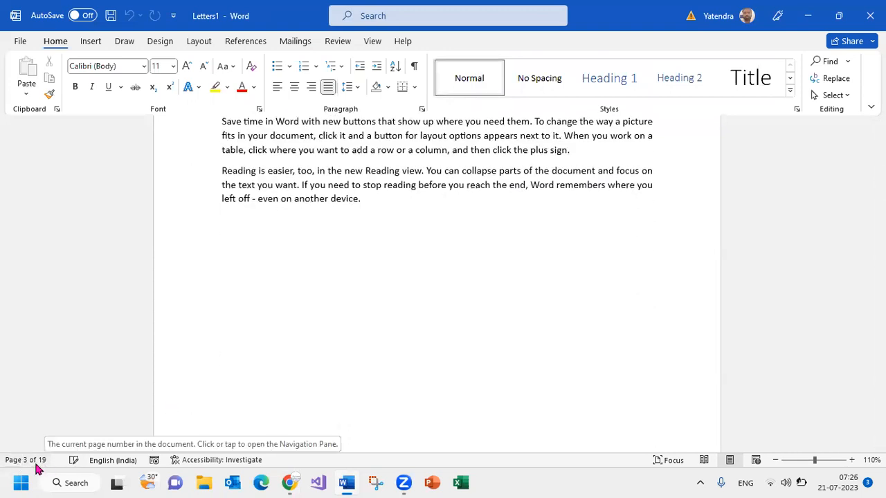
Look through the remaining merged letters and close the merged document without saving it
scroll(431, 265, down, 5)
scroll(431, 266, down, 15)
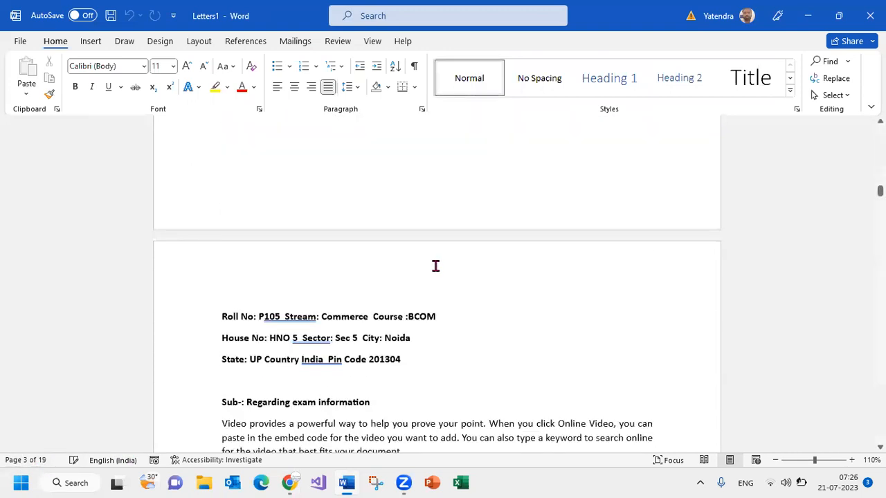
scroll(435, 266, down, 20)
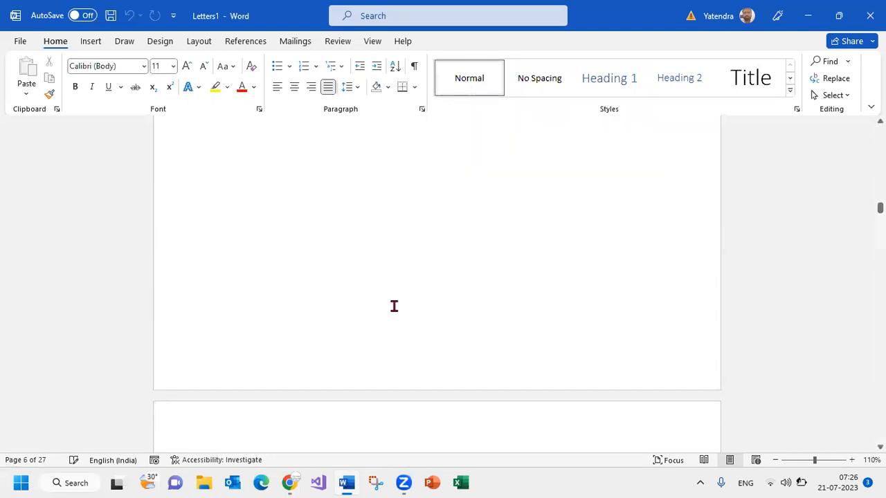
scroll(350, 254, up, 10)
scroll(235, 236, up, 4)
scroll(303, 304, down, 3)
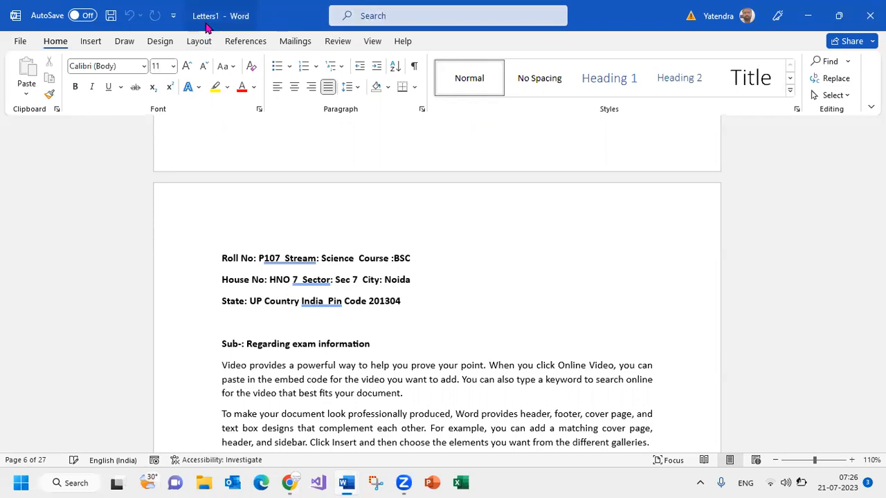
click(870, 15)
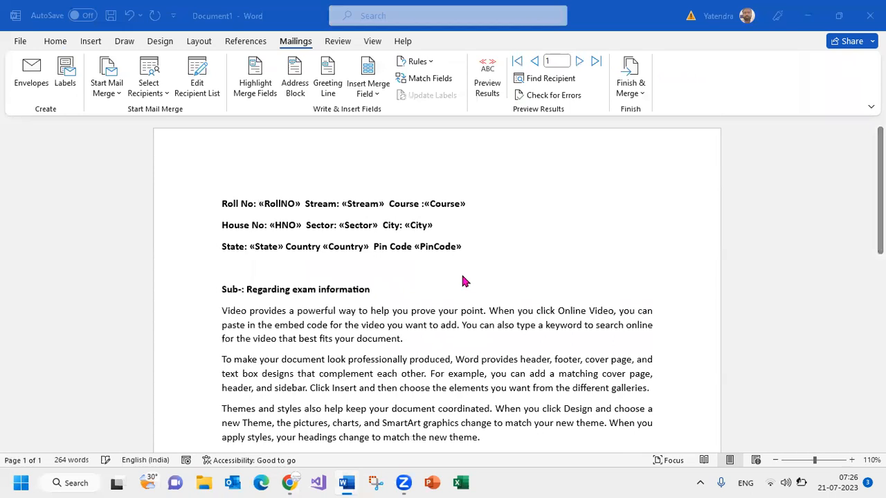
click(493, 280)
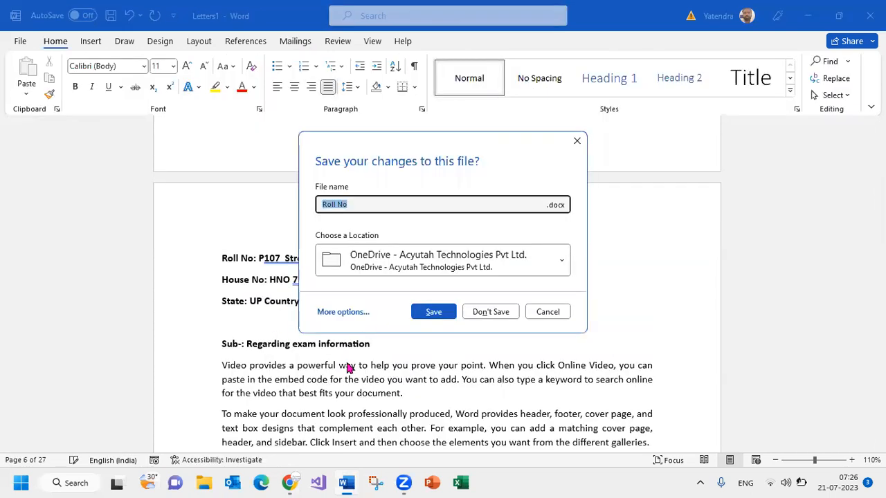
click(484, 312)
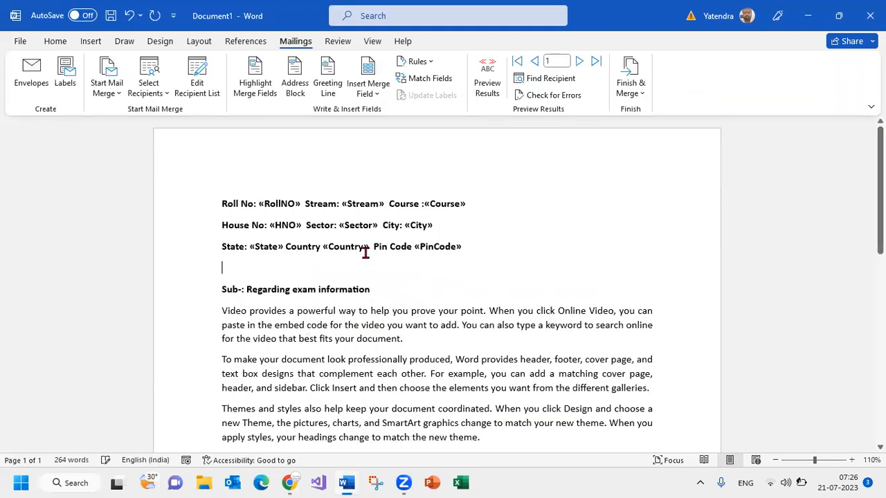
scroll(366, 253, down, 15)
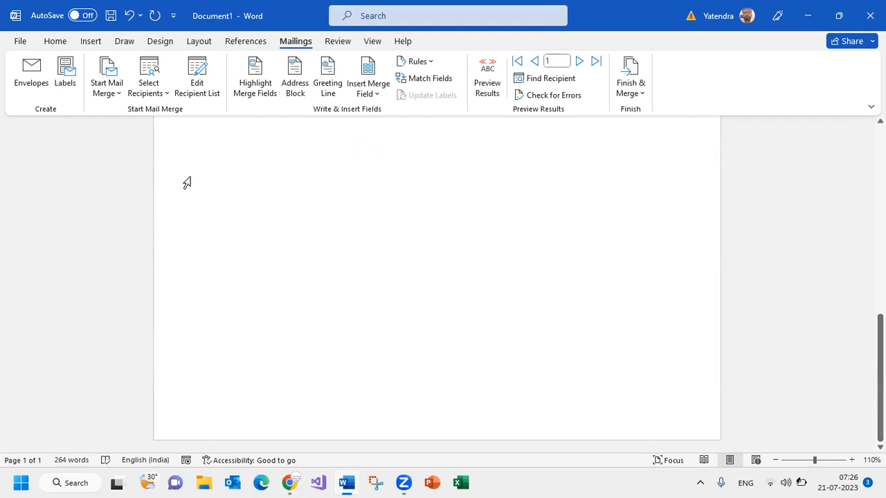
click(112, 99)
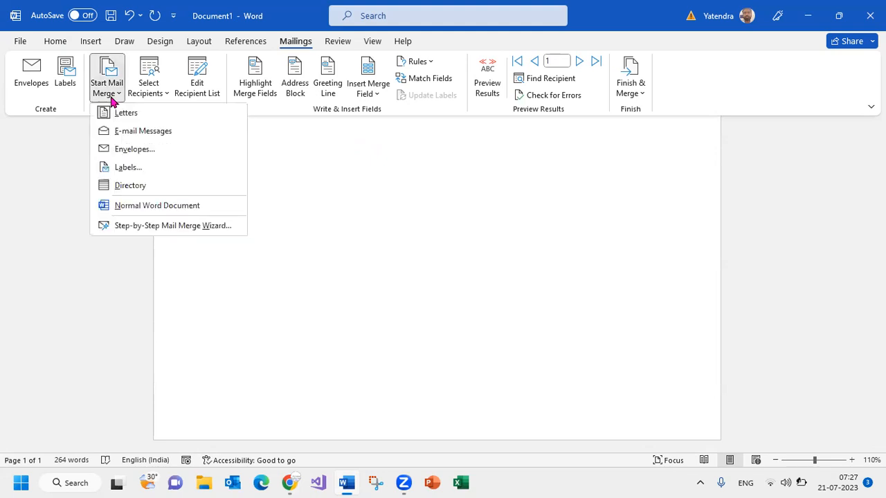
click(125, 150)
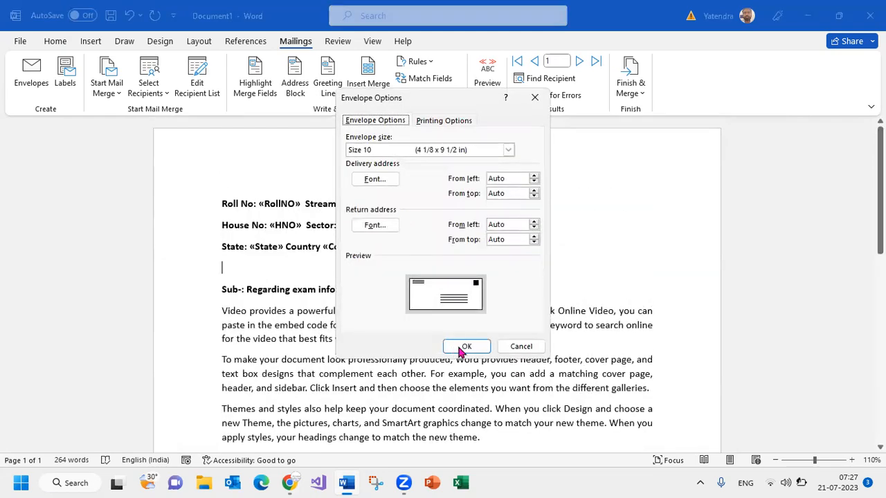
click(521, 346)
Clear the whole letter and set the document up as an envelope mail merge with size 10 (4 1/8 x 9 1/2 in)
key(ctrl+a)
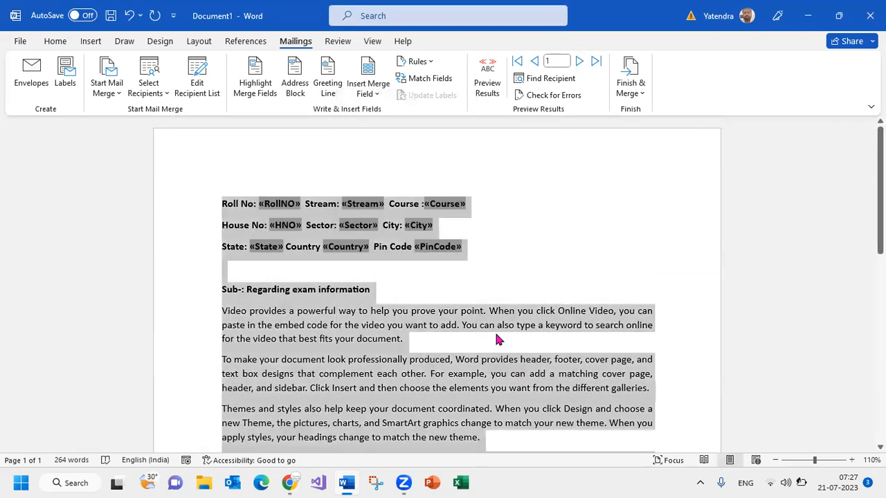
key(Delete)
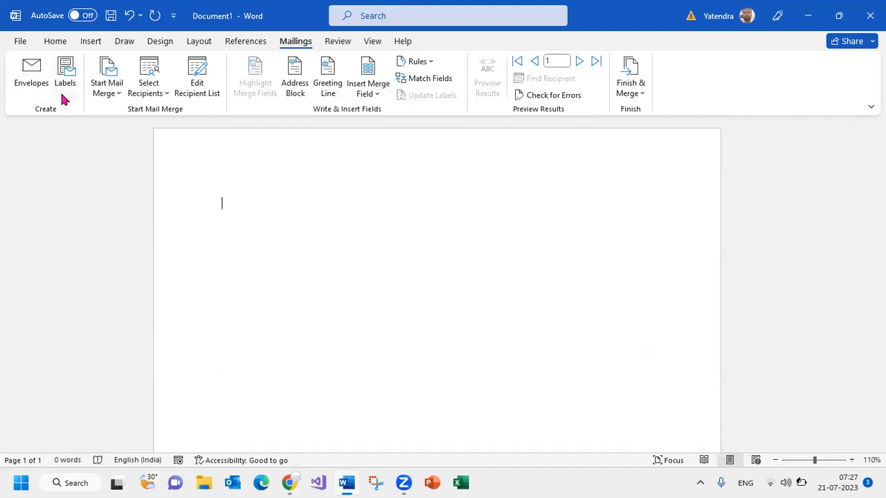
click(119, 93)
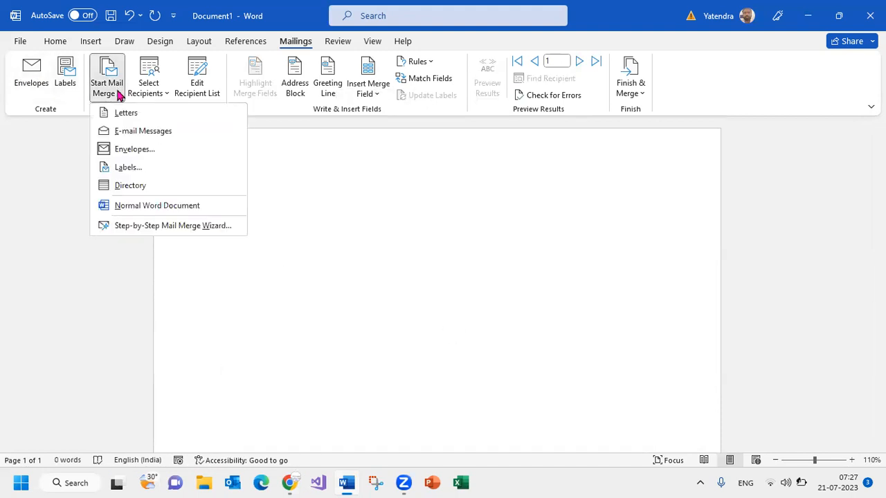
click(134, 153)
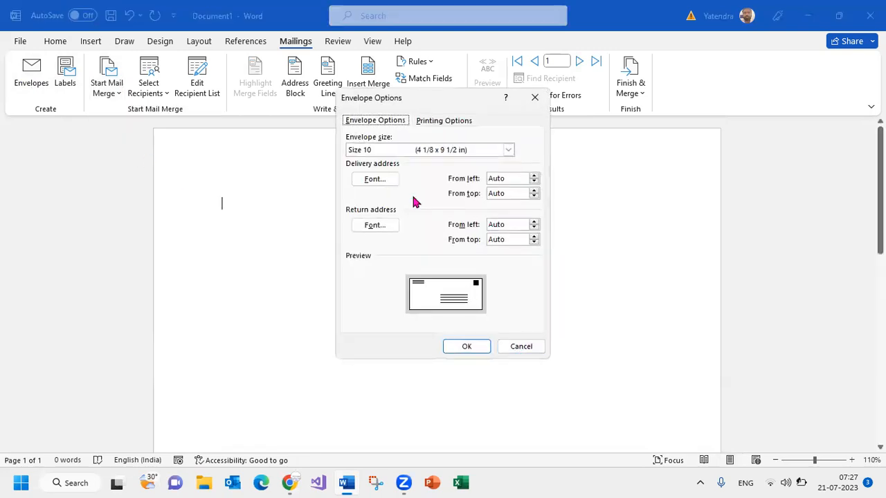
click(418, 156)
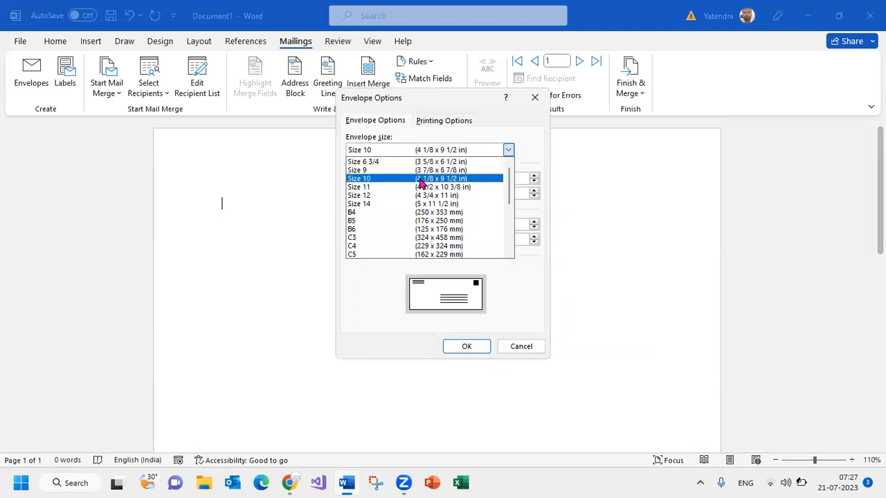
scroll(429, 228, down, 2)
scroll(434, 231, up, 3)
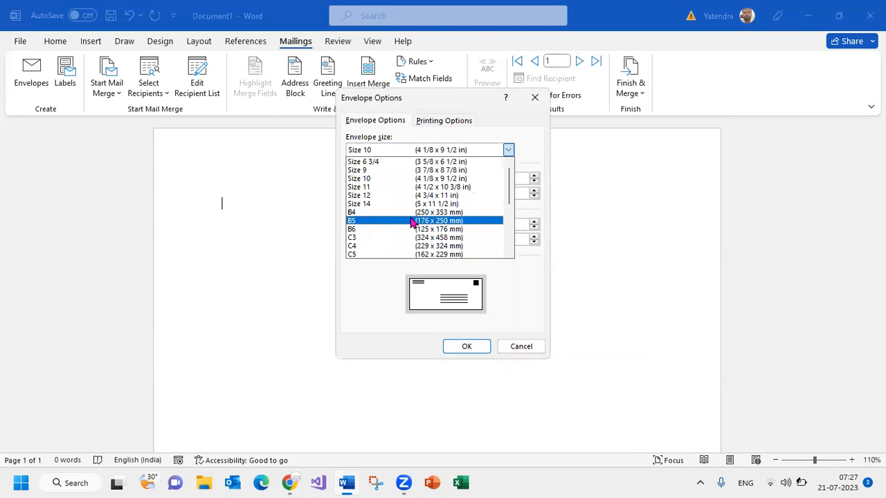
click(407, 178)
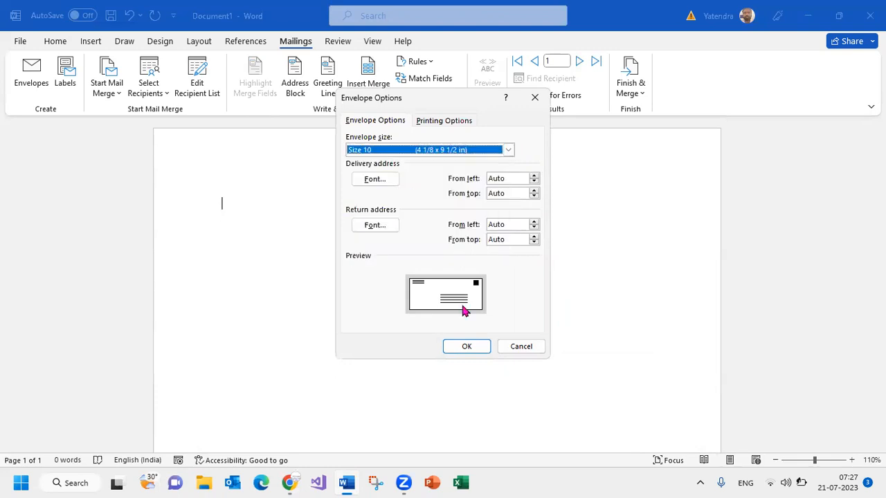
click(464, 347)
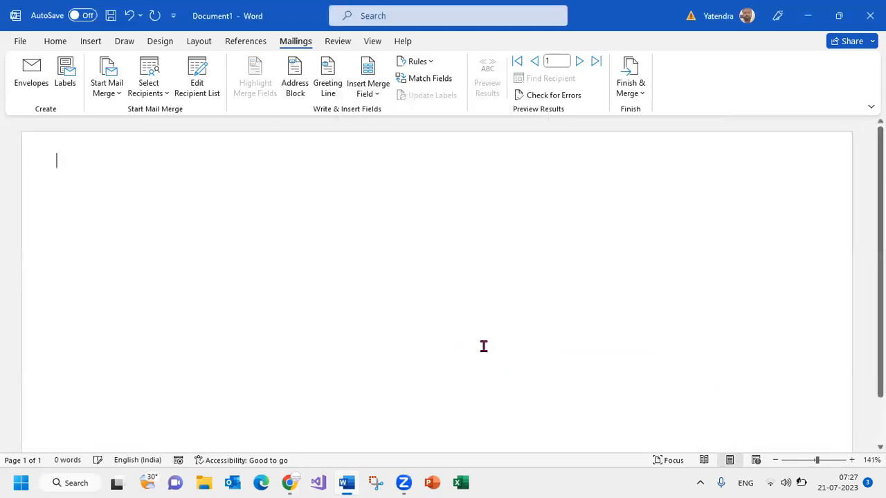
scroll(482, 346, down, 2)
scroll(356, 307, up, 2)
scroll(664, 277, down, 2)
scroll(464, 284, up, 2)
scroll(415, 298, down, 2)
scroll(415, 292, up, 2)
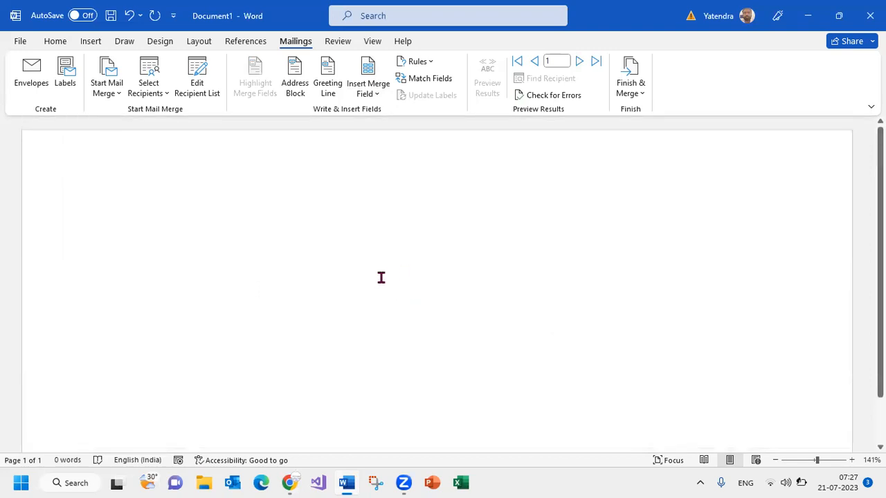
Enter "TO" as the envelope's first line and attach the existing Excel file Mail Merge Data from Documents, table Sheet1, as recipient list
scroll(381, 278, down, 6)
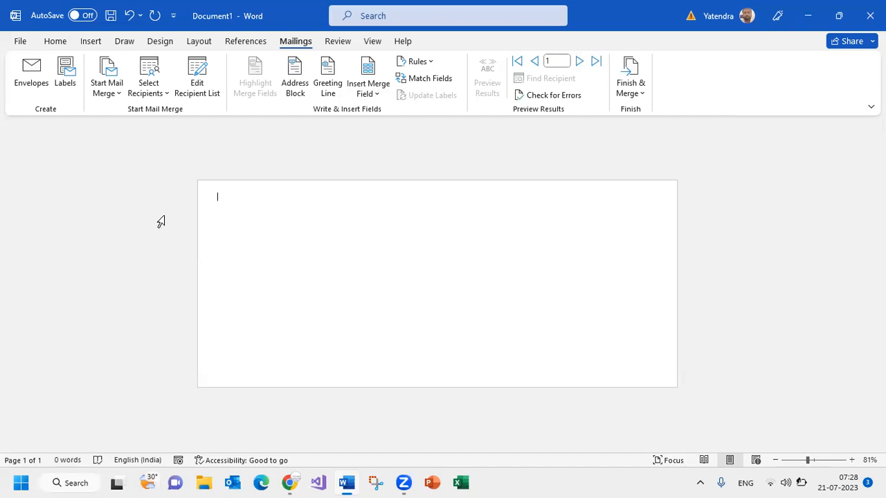
key(Return)
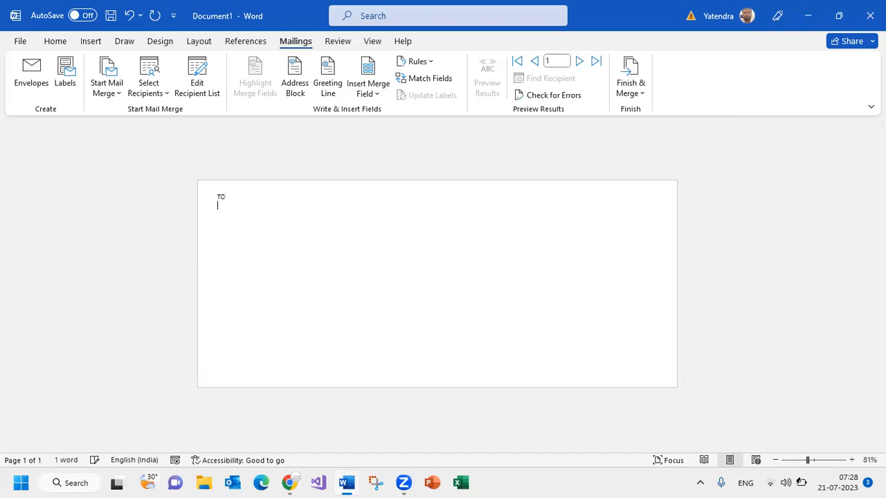
click(160, 101)
click(182, 135)
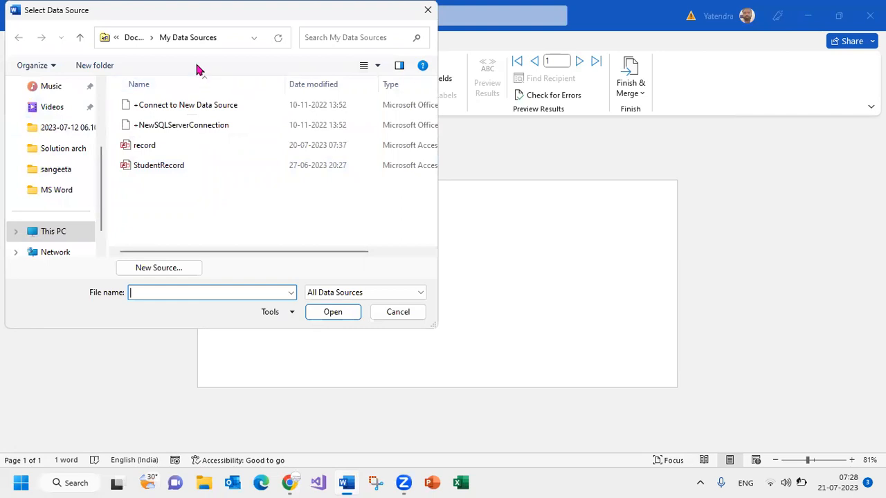
scroll(74, 129, up, 1)
scroll(74, 129, up, 1)
click(55, 169)
click(166, 193)
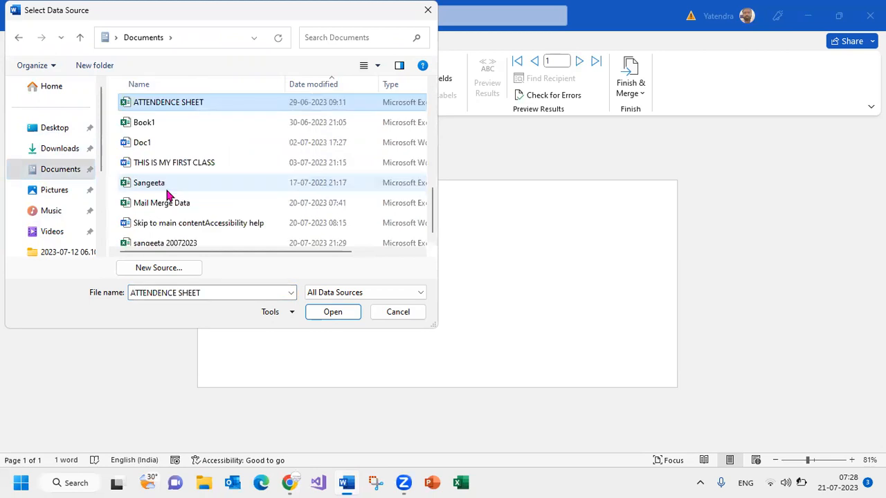
double_click(155, 206)
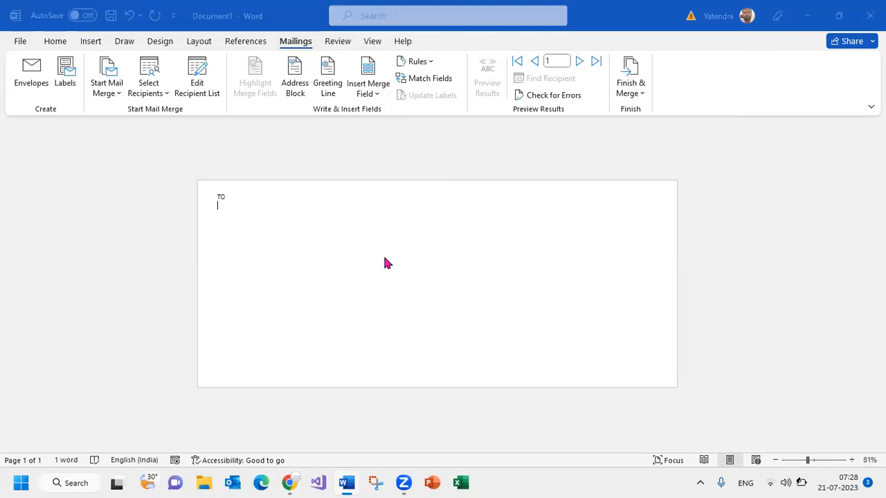
click(514, 289)
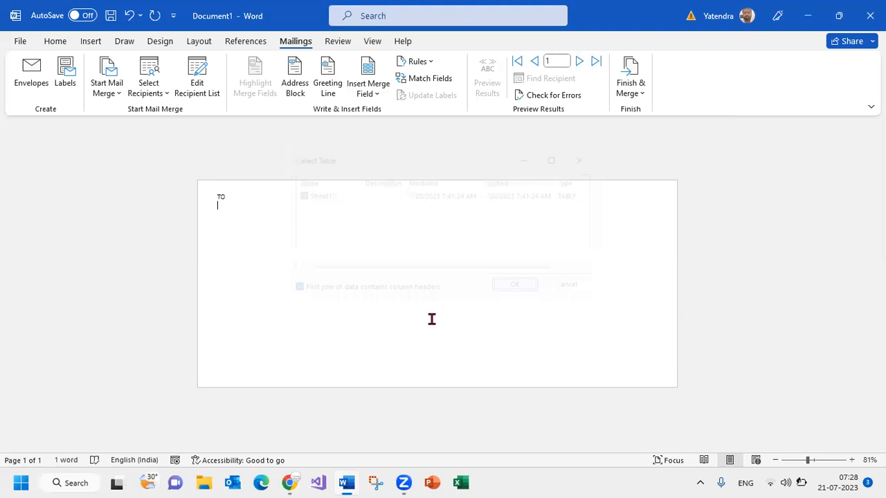
Insert the RollNO merge field on the line below "TO" and the City and State fields together on the following line
click(372, 96)
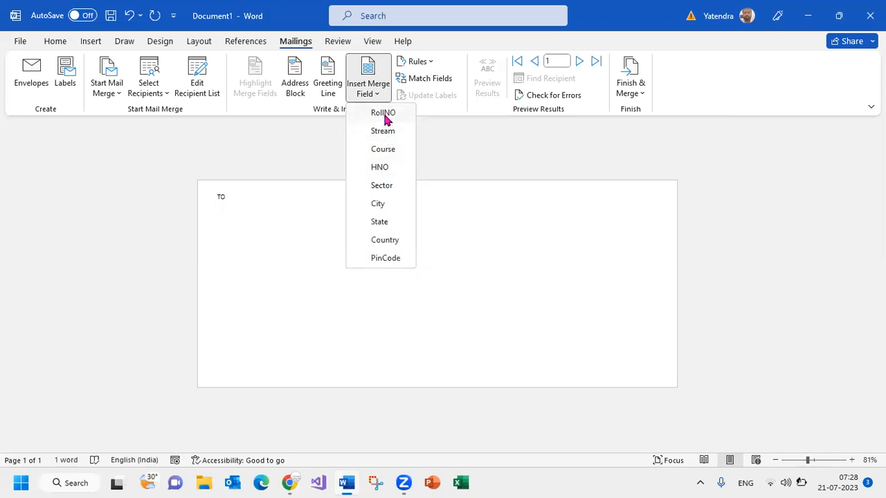
click(385, 115)
key(Return)
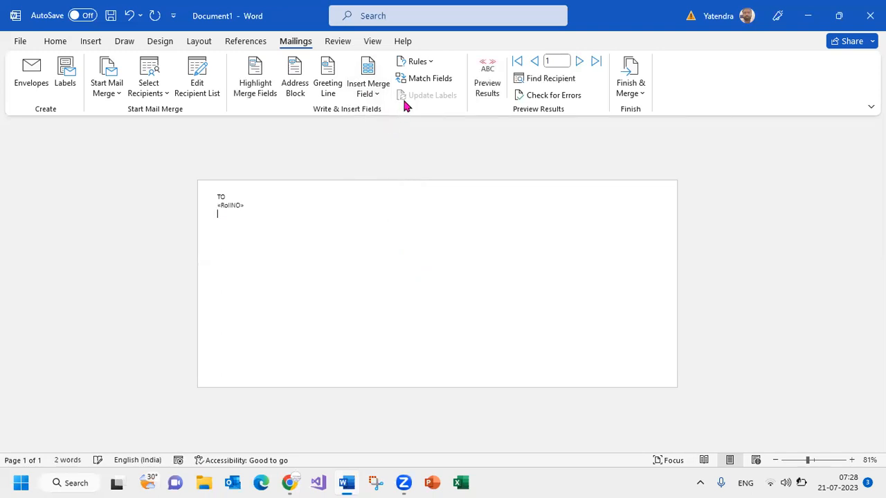
click(368, 92)
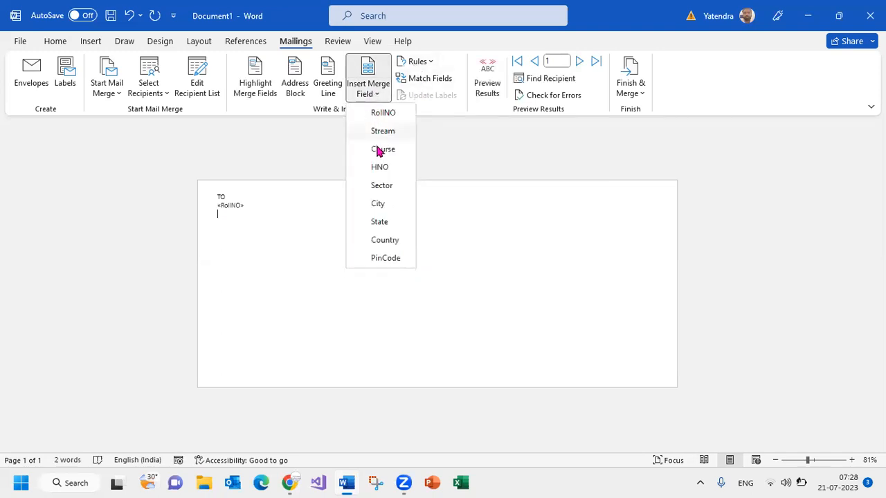
click(380, 204)
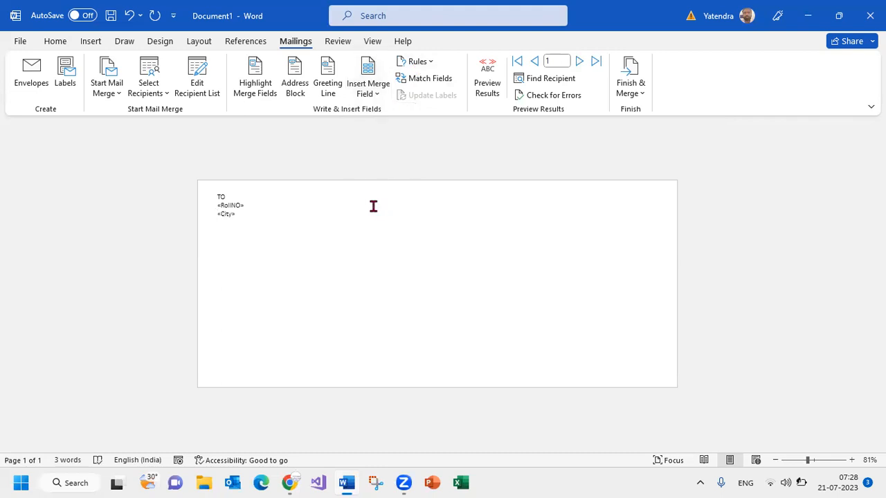
click(375, 93)
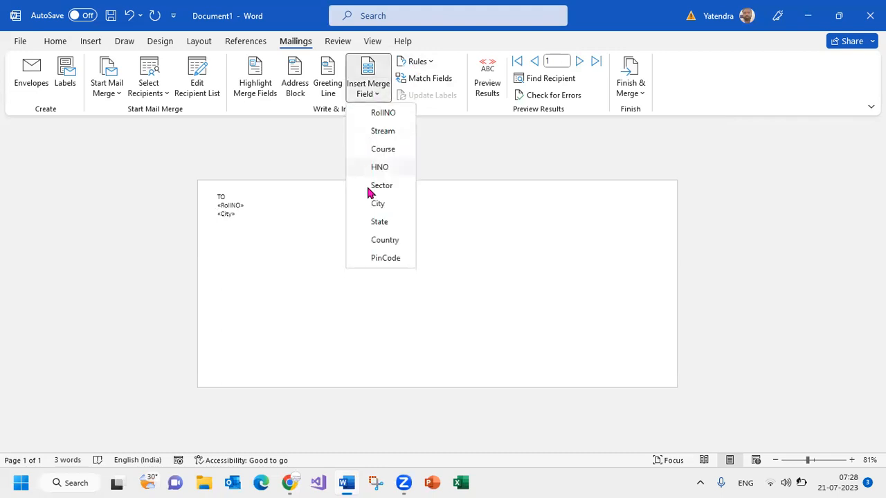
click(379, 221)
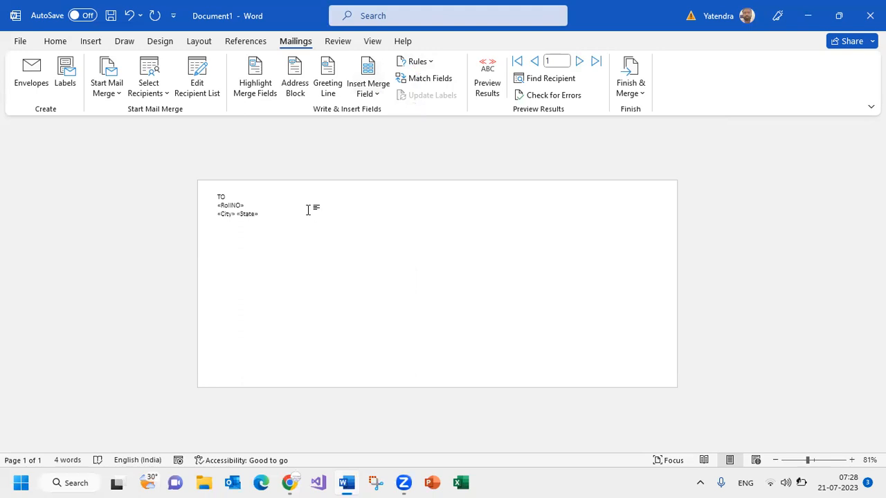
Insert the Country and PinCode merge fields together on a new line below City and State
key(Return)
click(368, 89)
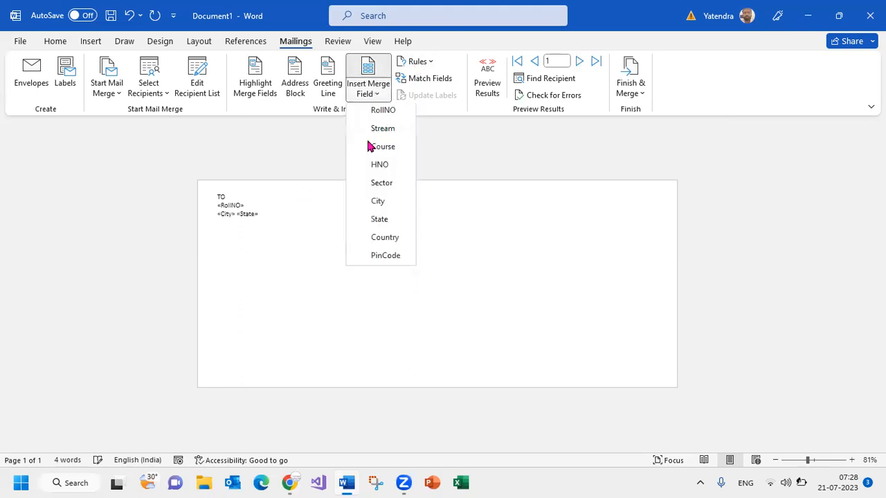
click(377, 240)
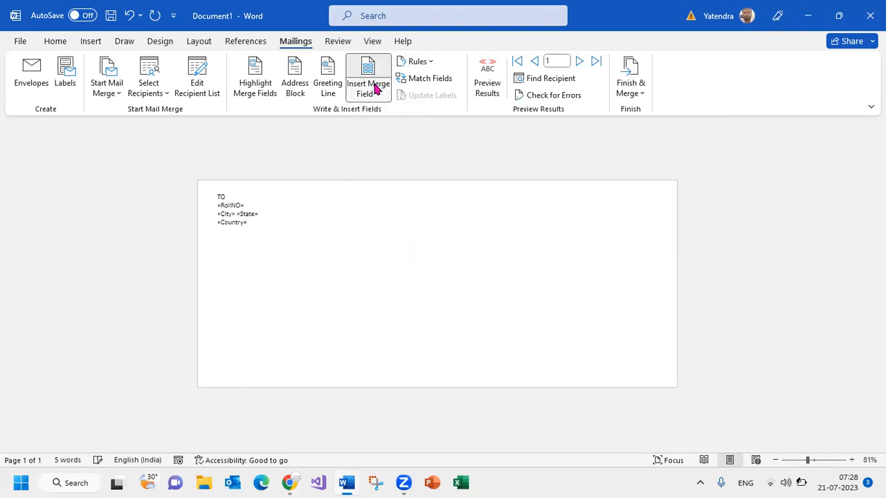
click(376, 87)
click(384, 263)
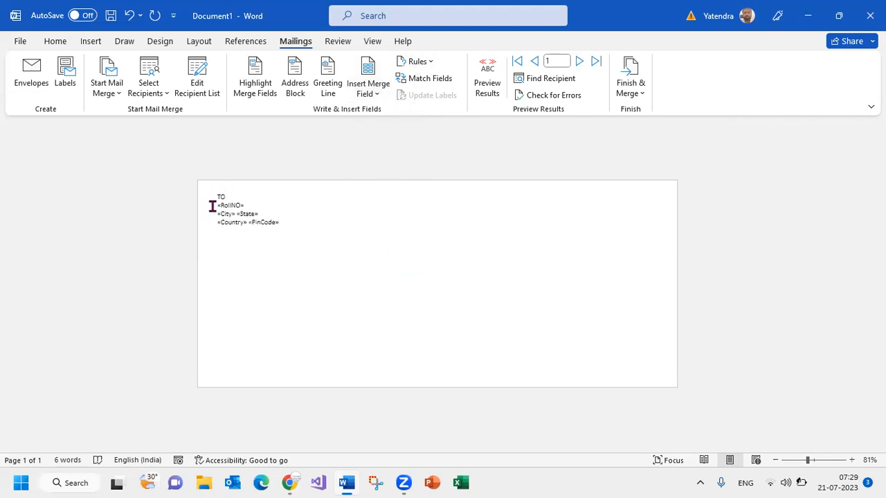
Add the label "Roll No :" directly before the RollNO merge field on the envelope
ctrl+scroll(291, 204, up, 2)
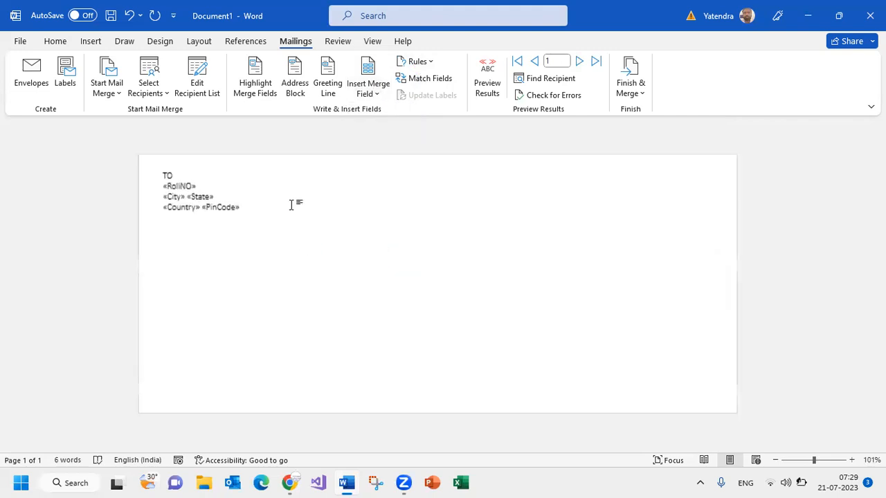
click(162, 188)
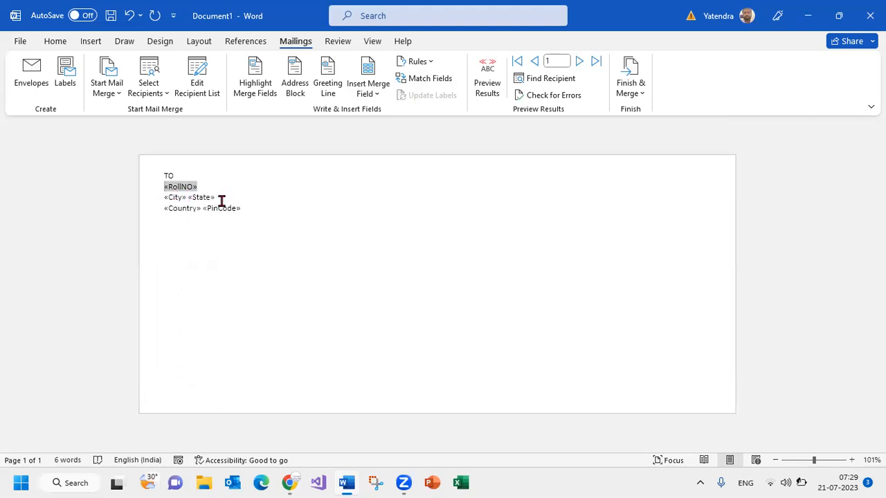
key(Left)
text(Ro)
key(ctrl+z)
key(Down)
text(RollNo)
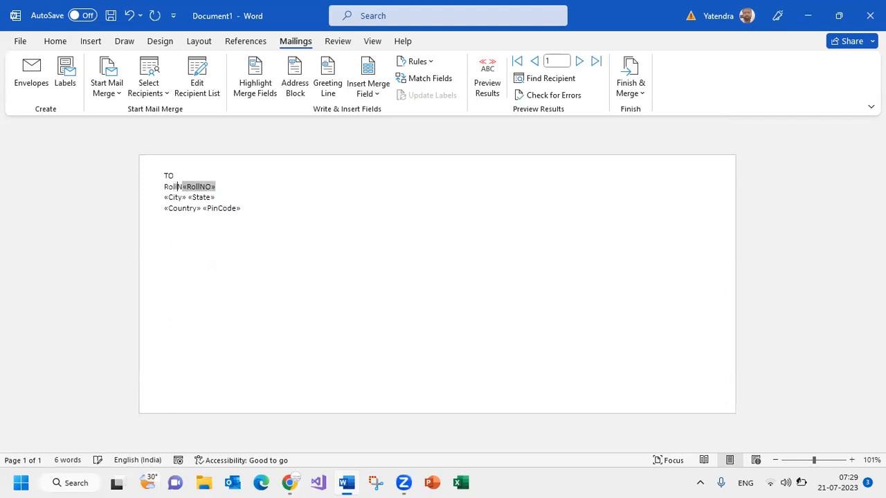
text( :)
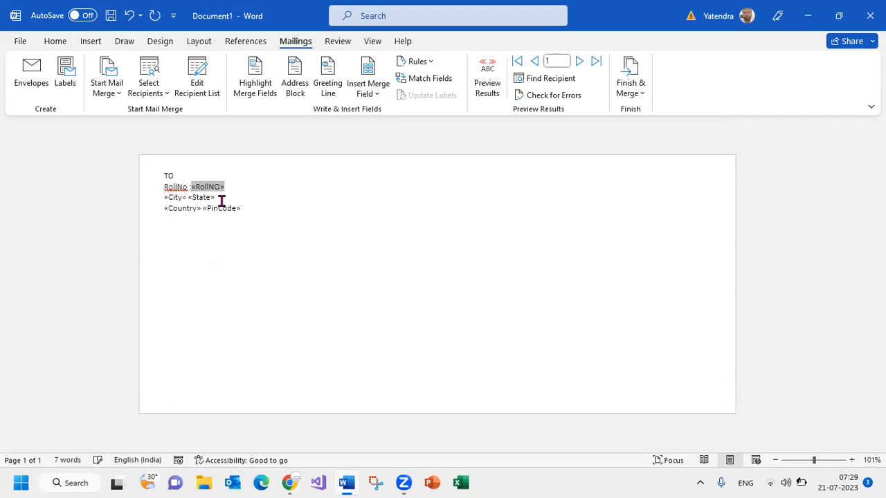
click(177, 187)
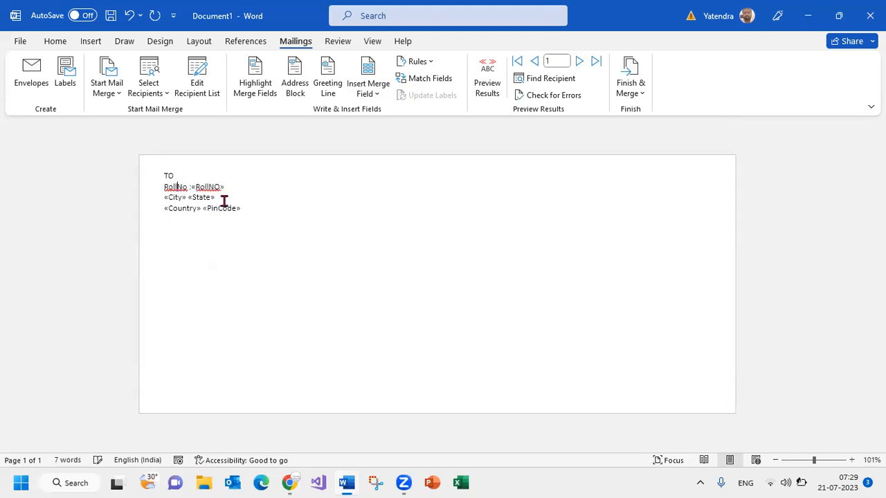
click(165, 198)
key(Up)
key(End)
text(NOid)
key(ctrl+z)
key(ctrl+z)
key(ctrl+y)
Add the label "City" before the City merge field and "State" before the State merge field
click(166, 197)
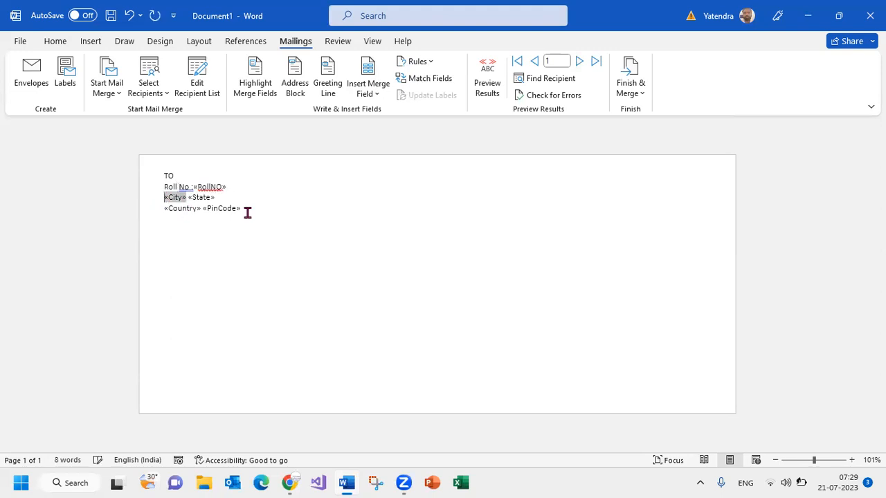
text(City)
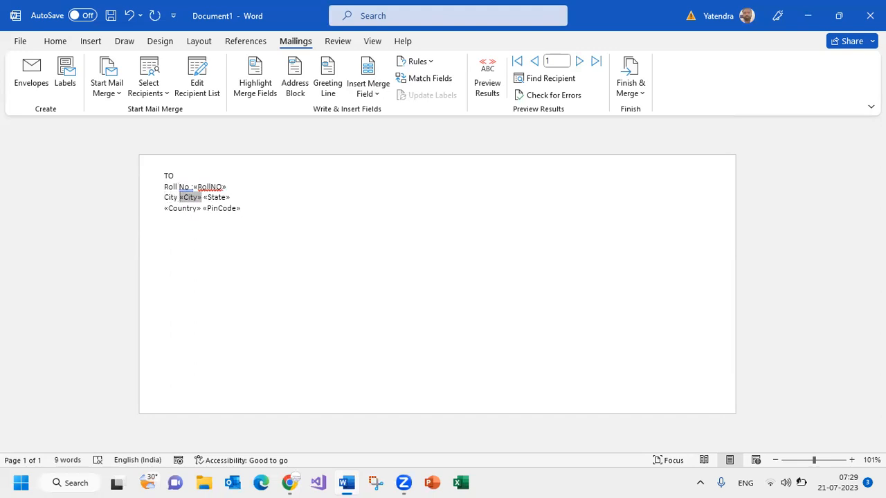
key(Right)
key(Right)
key(Right)
key(Right)
key(Left)
text(State)
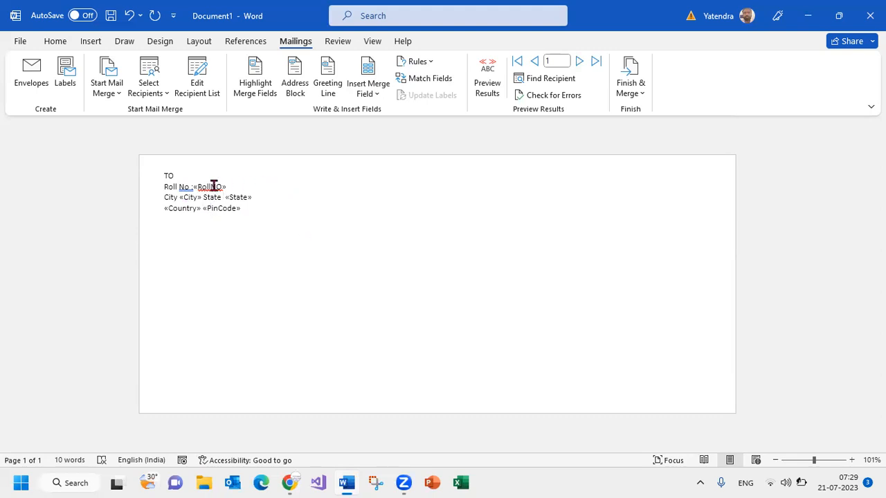
Fill the envelope's lower address frame with "From", XYZ PVT Ltd and the sender's postal address, dismissing the low-battery notice
click(286, 190)
click(433, 359)
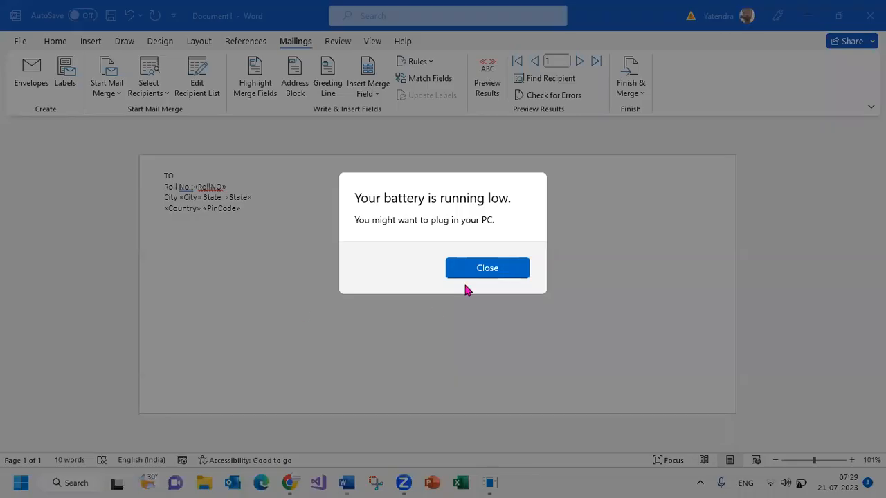
click(476, 272)
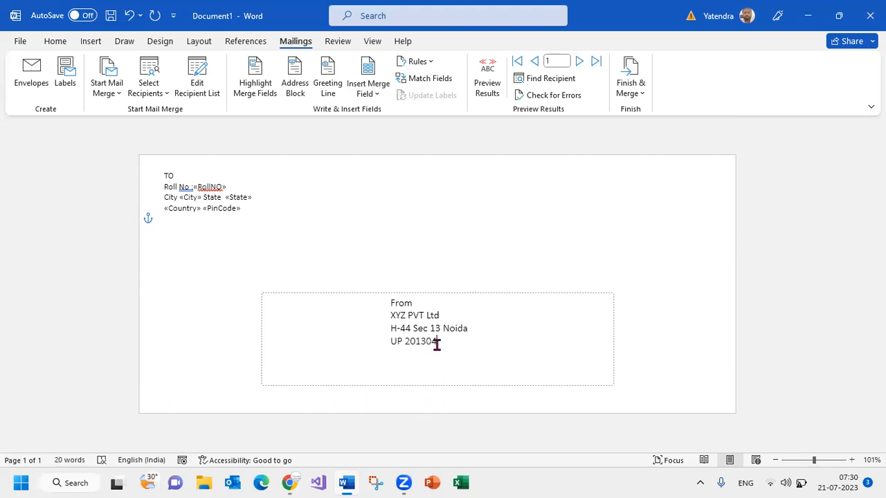
Make the From block and the whole TO block with its merge fields bold
drag(402, 325, 381, 300)
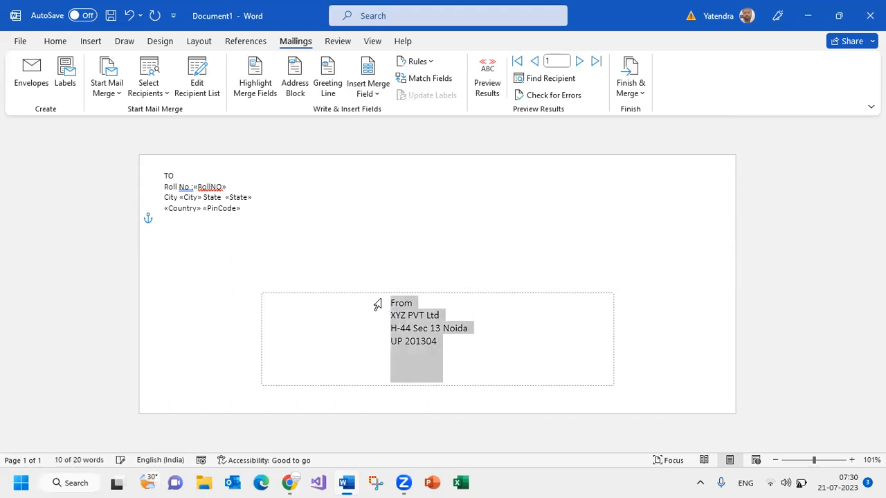
key(ctrl+b)
drag(231, 210, 124, 180)
key(ctrl+b)
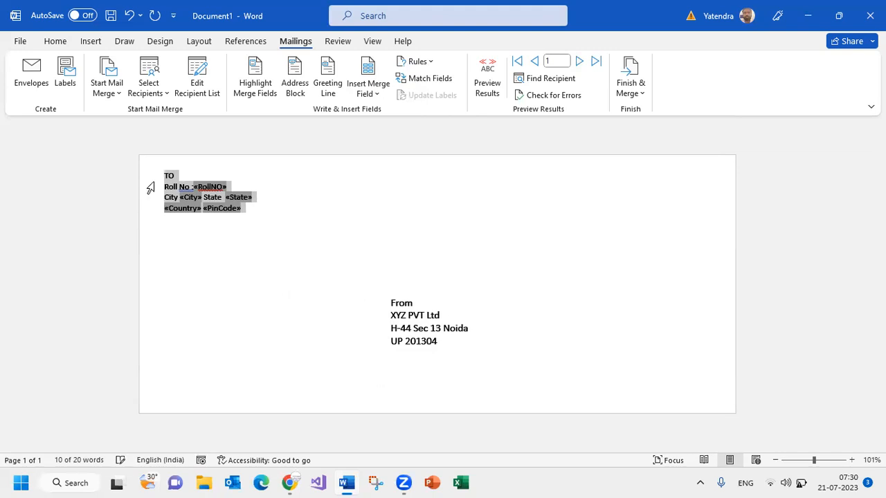
click(253, 220)
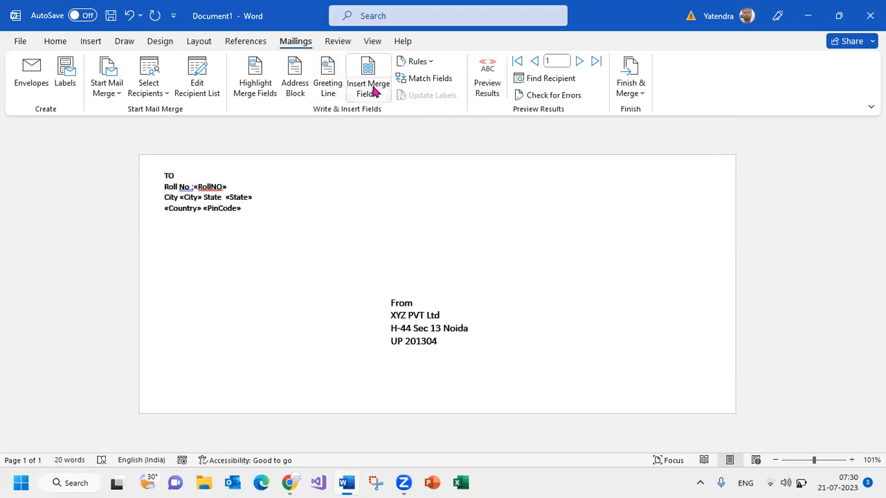
Finish the merge by generating the individual envelopes in a new editable document
click(631, 100)
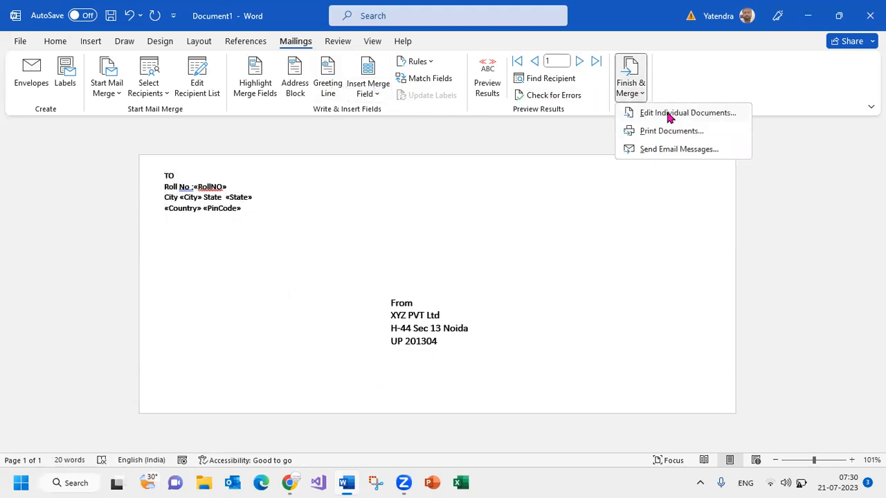
click(668, 116)
click(436, 263)
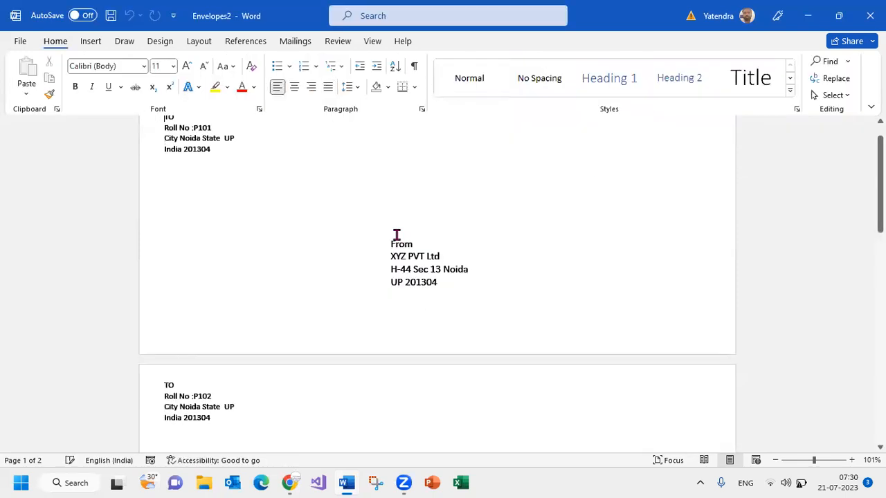
Examine the merged envelopes page by page, check the layout in print preview, and return to the document
scroll(402, 235, down, 5)
scroll(401, 235, down, 20)
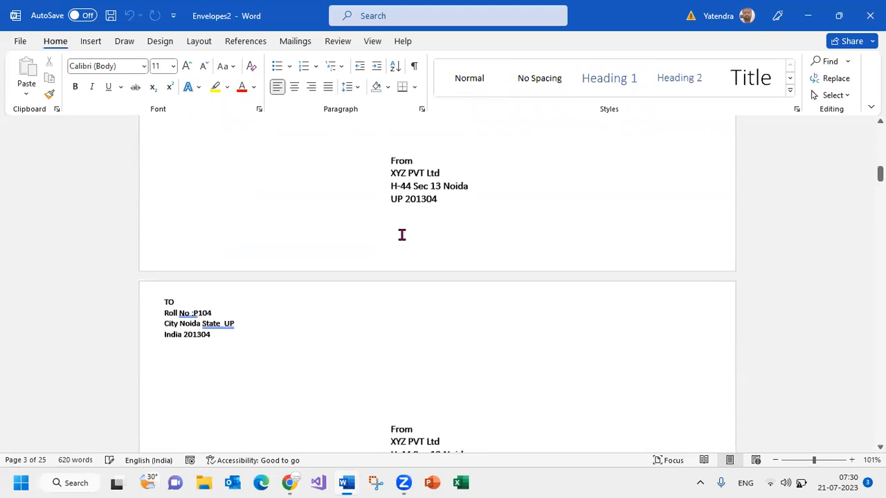
scroll(401, 235, down, 20)
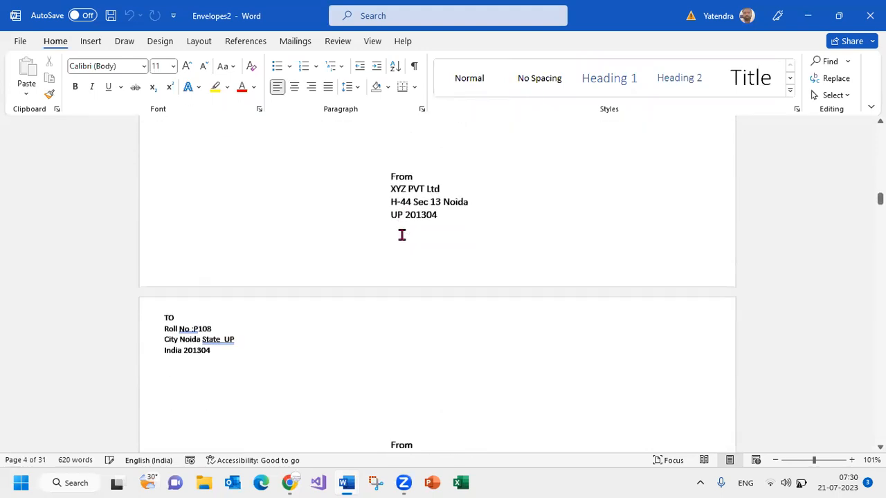
scroll(401, 235, down, 3)
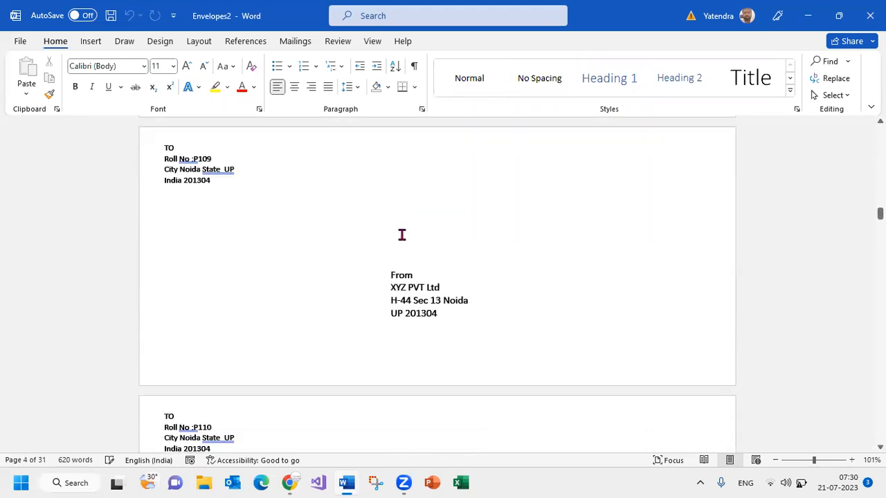
scroll(401, 236, down, 20)
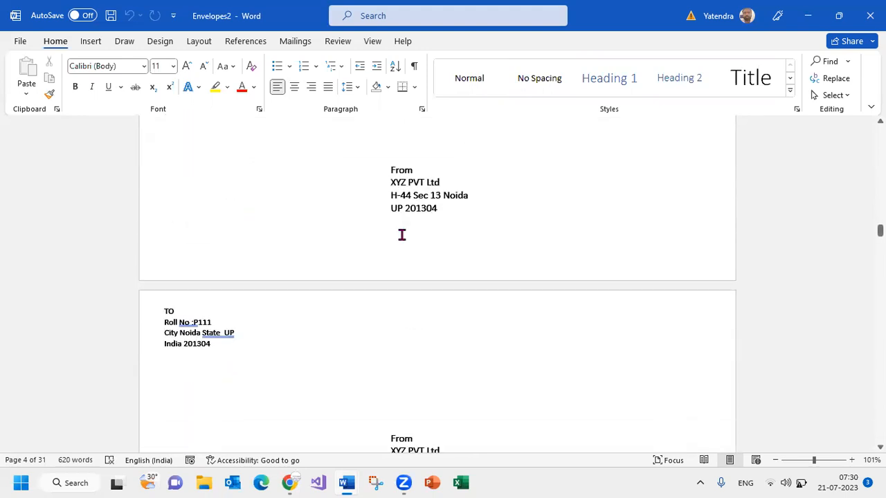
scroll(402, 236, down, 16)
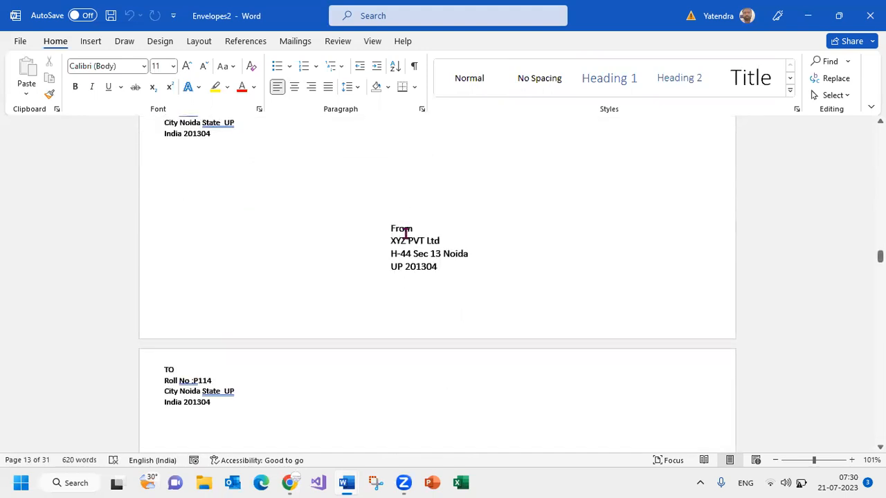
key(ctrl+p)
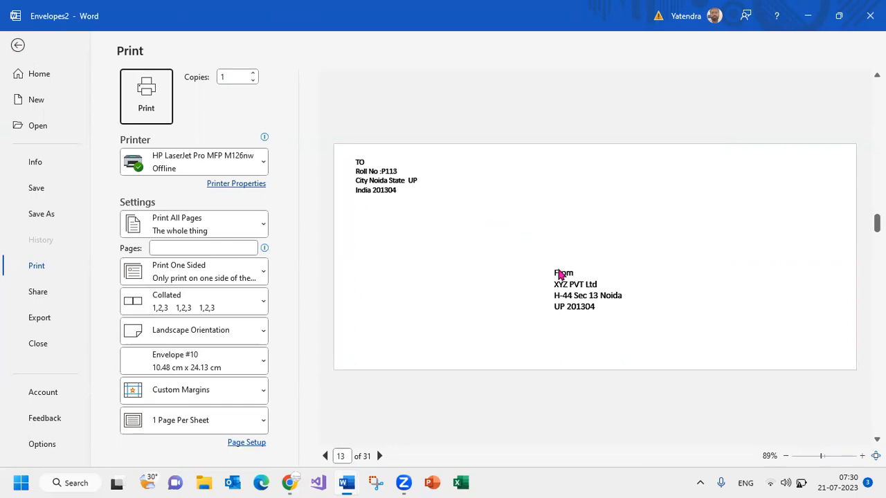
click(666, 323)
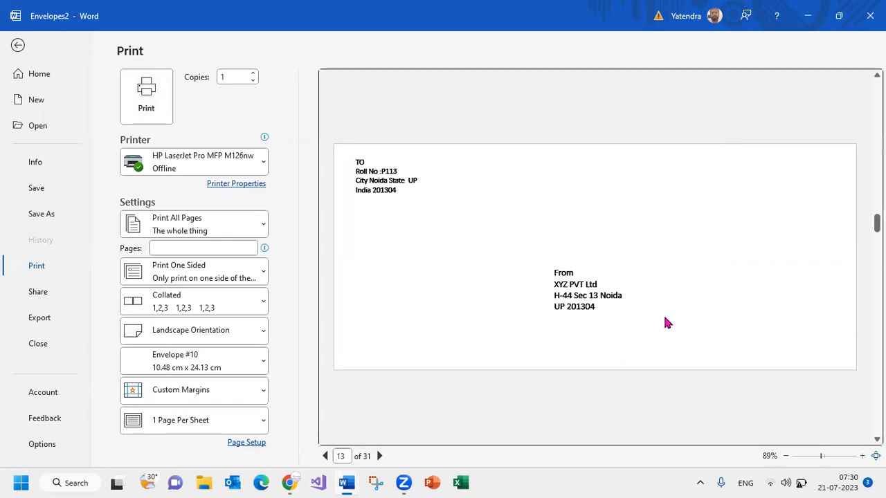
key(Escape)
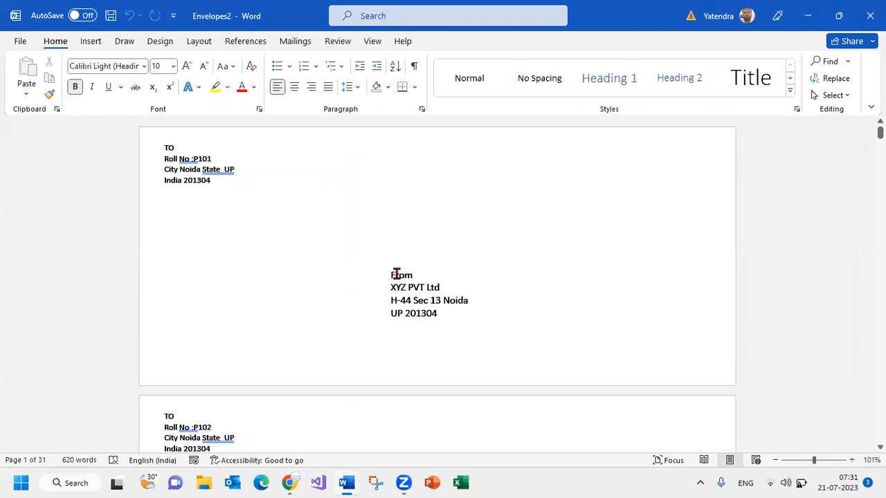
Inspect the From and TO blocks on the first merged envelope and compare the following envelopes
drag(390, 275, 439, 328)
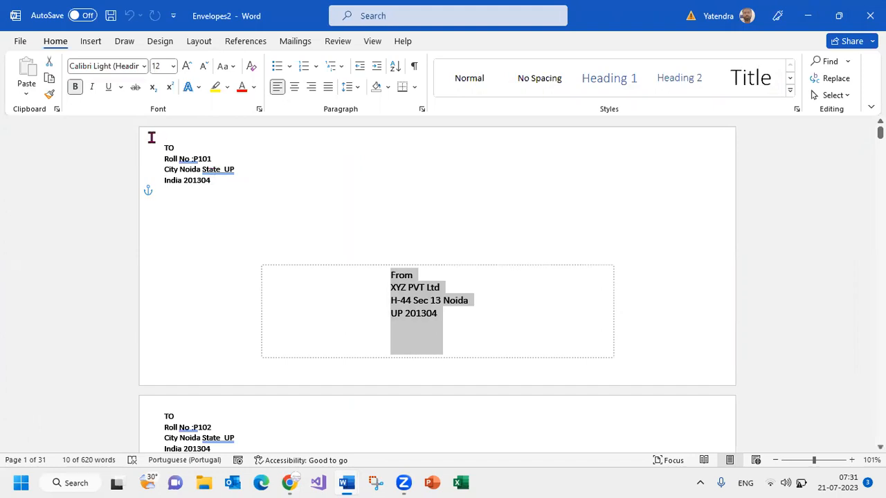
drag(159, 145, 231, 181)
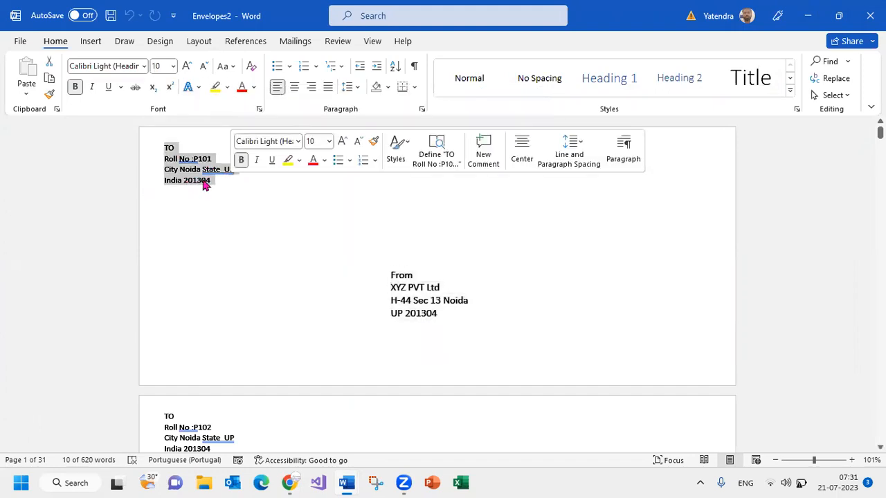
scroll(197, 205, down, 5)
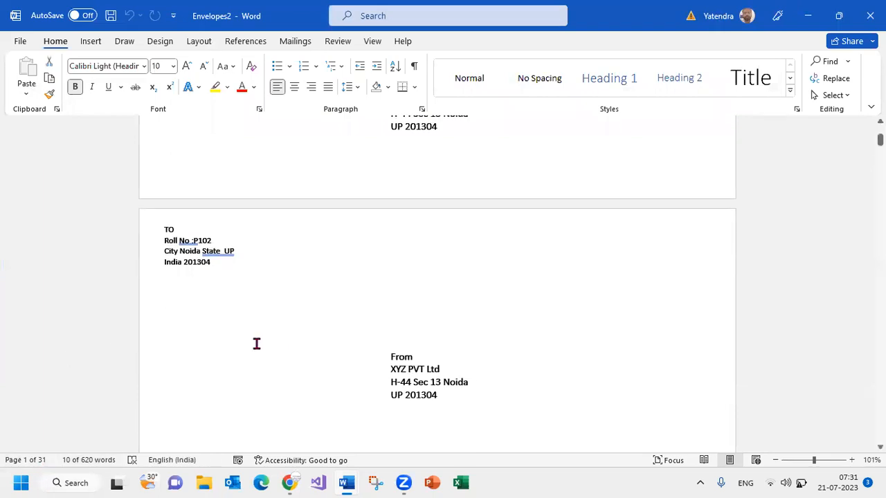
scroll(219, 370, down, 9)
scroll(223, 372, down, 20)
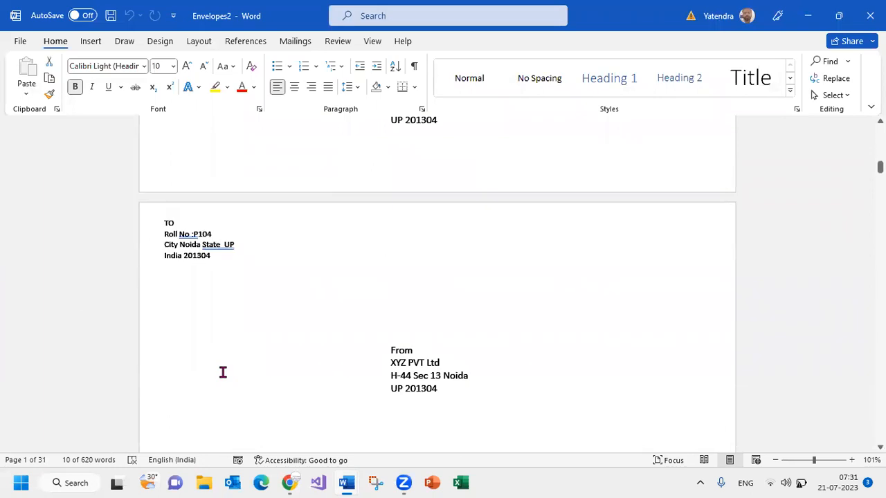
scroll(222, 374, down, 15)
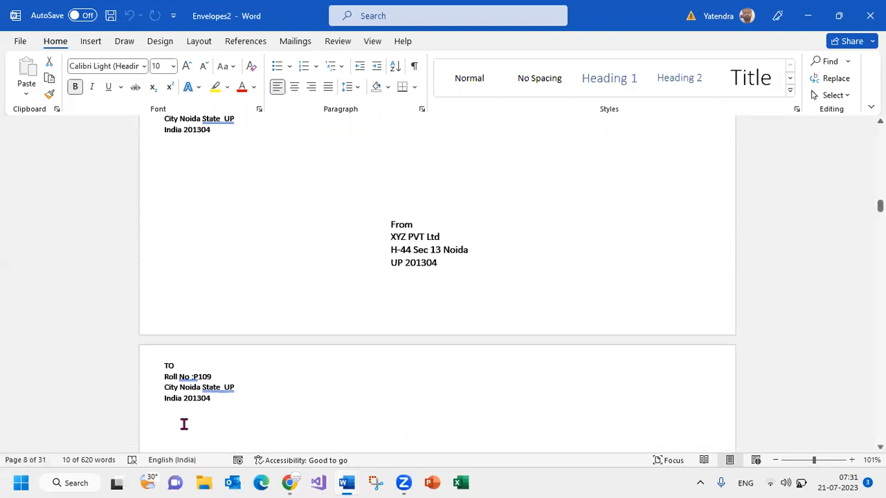
Close the merged envelopes document and the envelope main document without saving either one
click(870, 15)
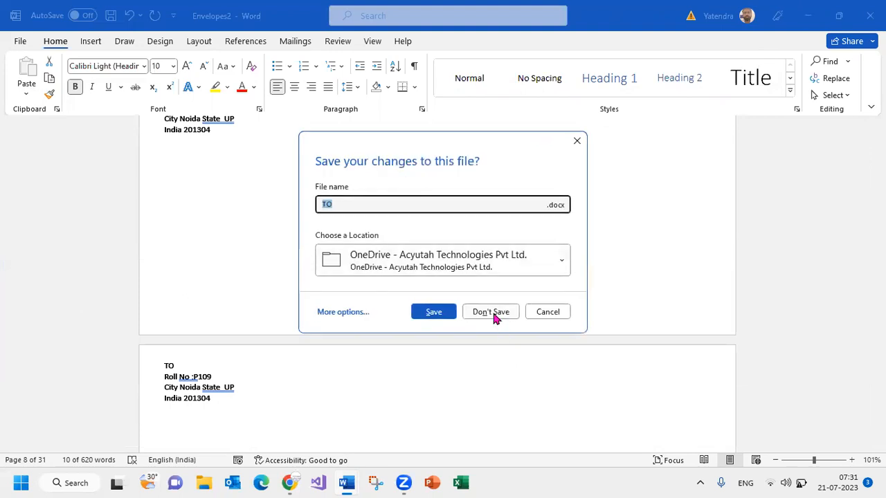
click(492, 312)
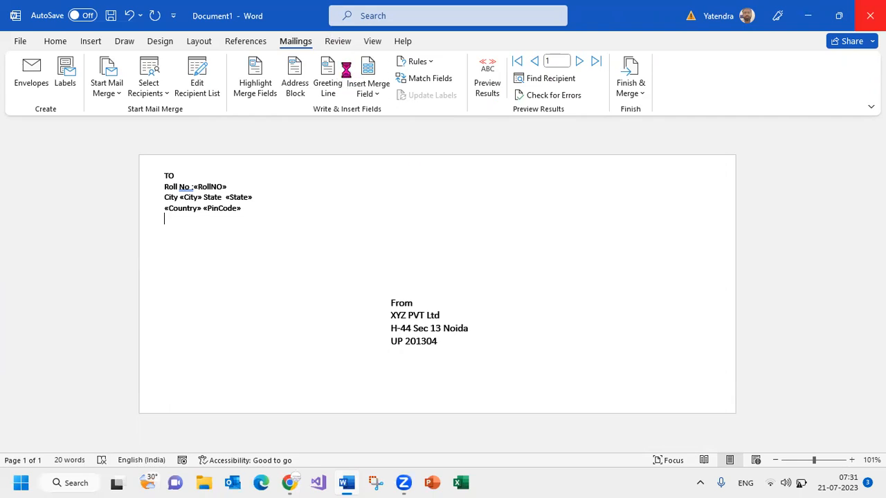
click(494, 280)
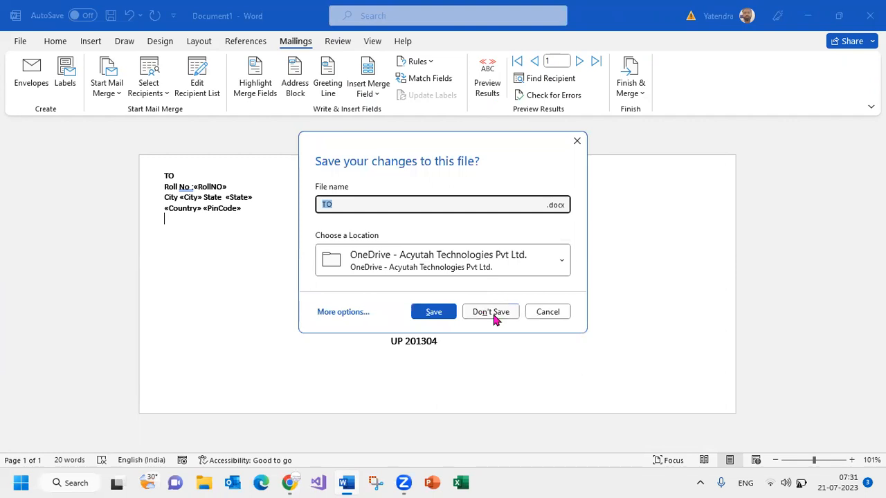
click(493, 312)
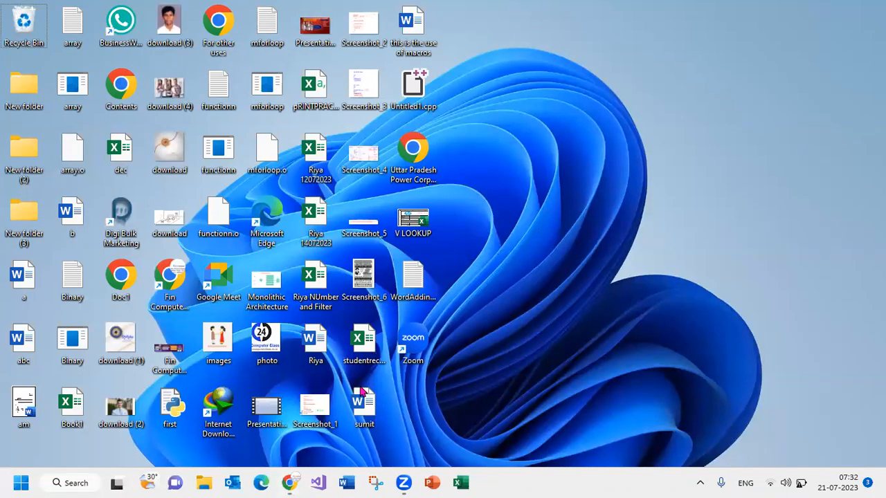
Start Word again and create a new blank document
click(347, 482)
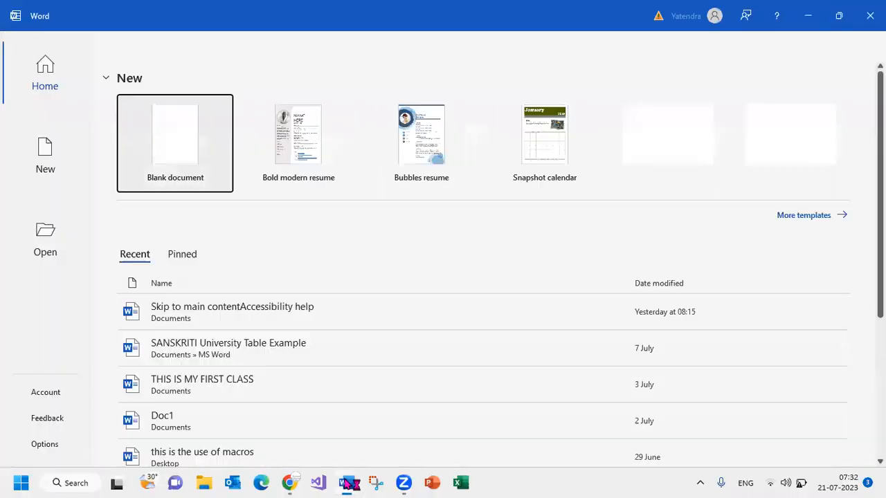
click(188, 149)
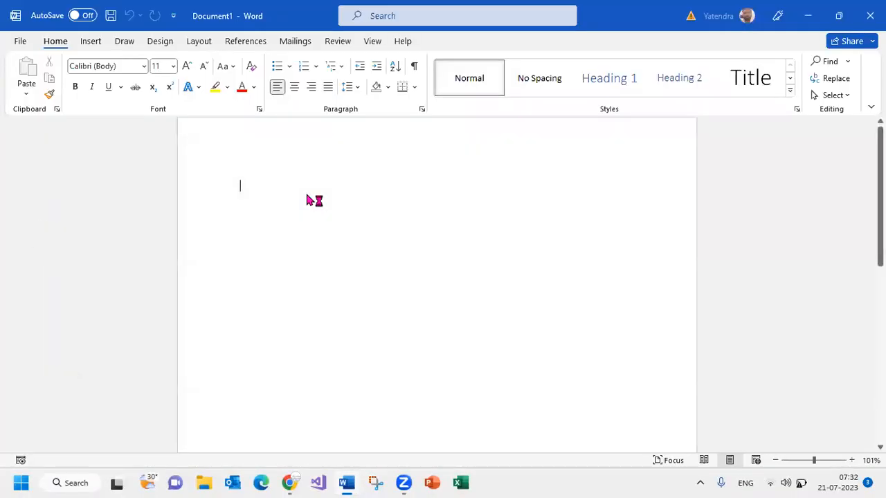
Generate sample paragraphs in the blank document with the =rand() function
click(374, 41)
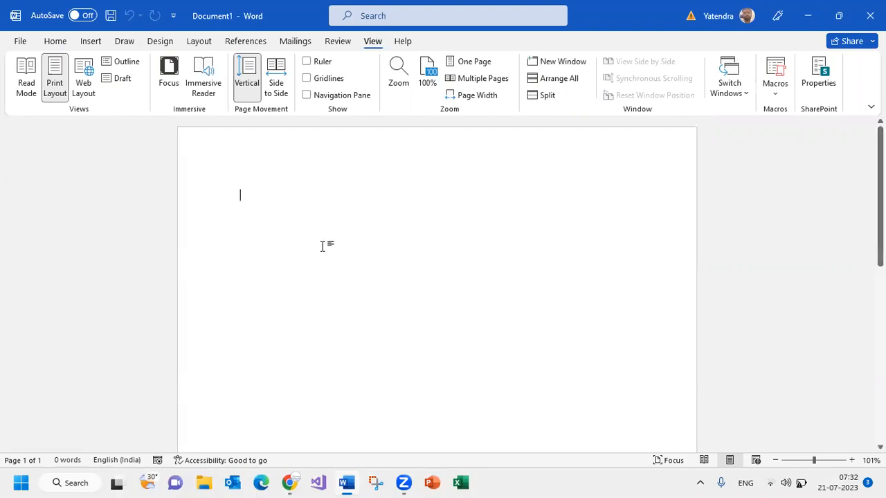
text(=rand())
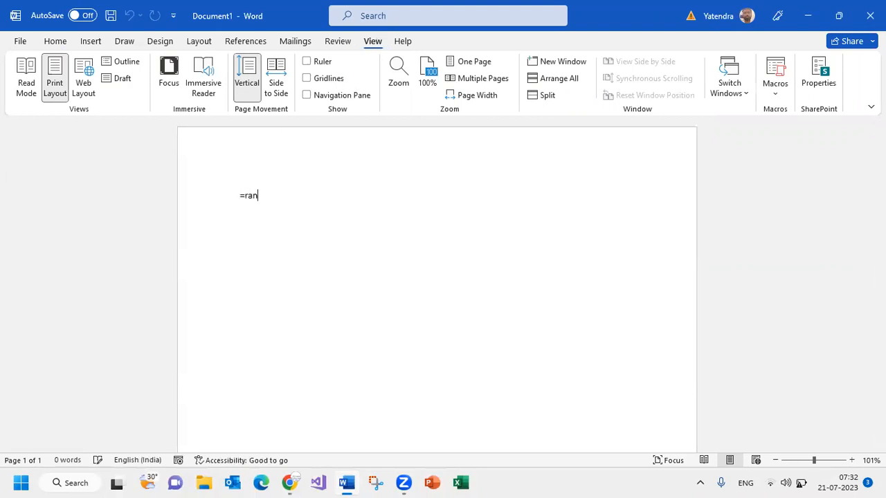
key(Return)
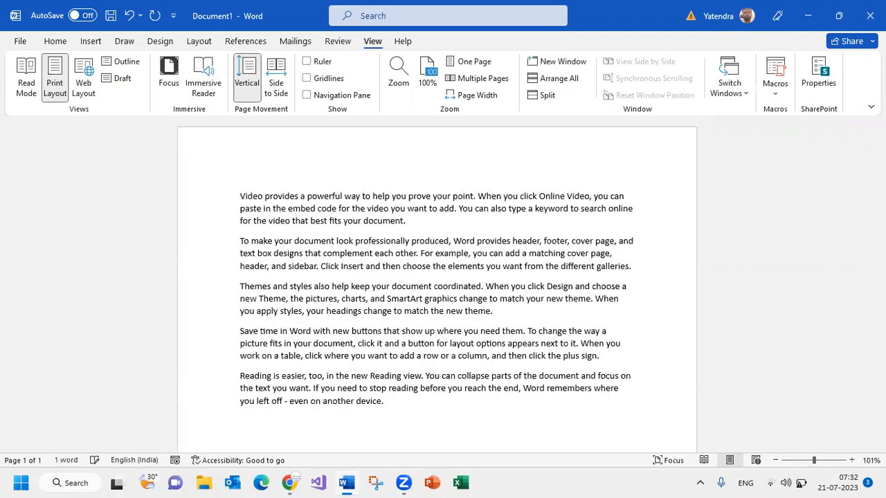
Make all the sample text bold and justify its paragraphs
key(ctrl+a)
key(ctrl+c)
key(ctrl+b)
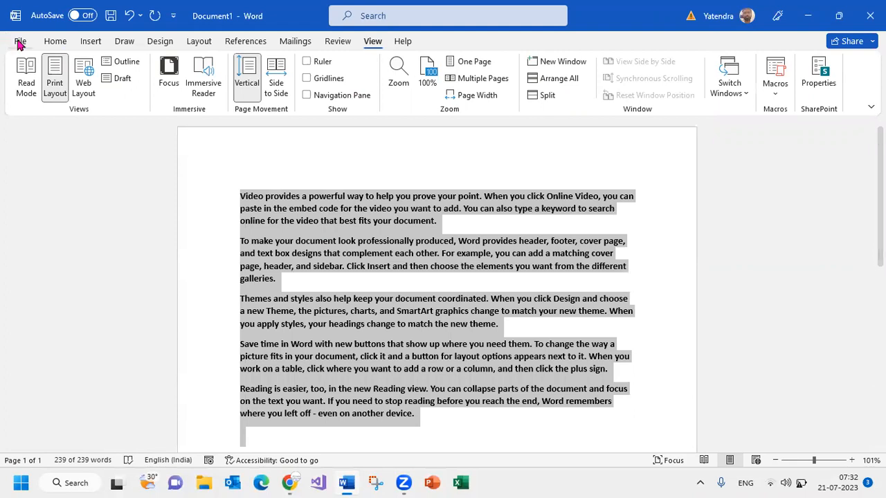
click(166, 42)
click(205, 43)
click(289, 41)
click(333, 43)
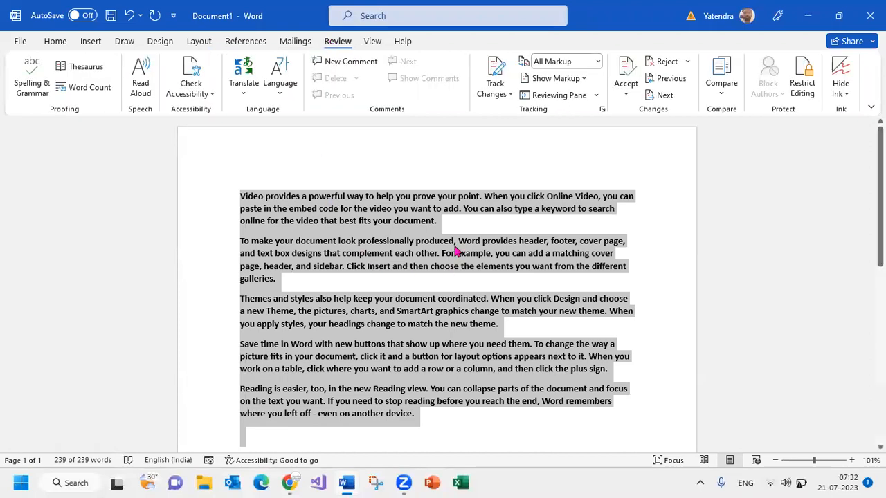
key(ctrl+j)
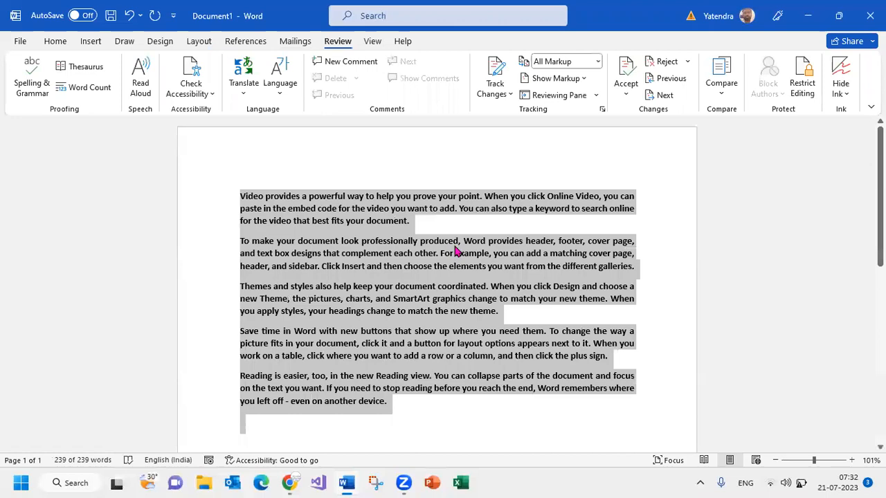
Paste copies of the sample text repeatedly at the document's end to extend it to about 16 pages, and return to the first page
key(ctrl+End)
key(ctrl+v)
scroll(453, 246, down, 5)
scroll(453, 246, down, 15)
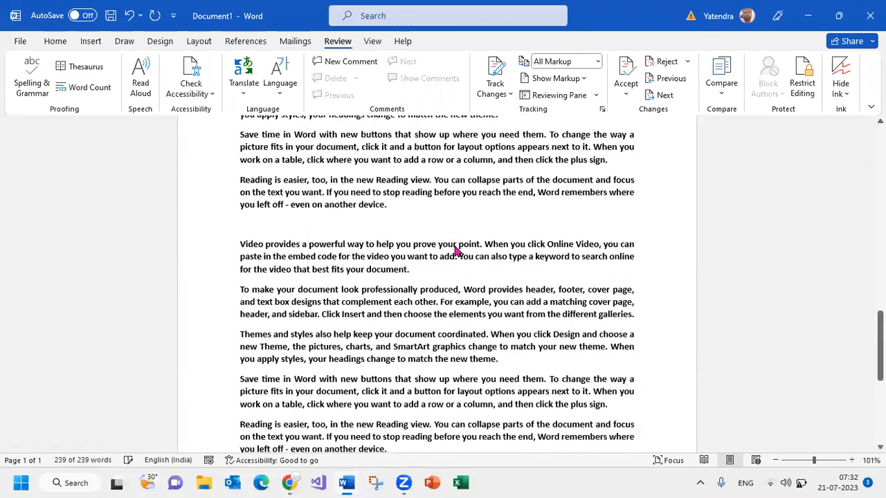
scroll(453, 247, down, 10)
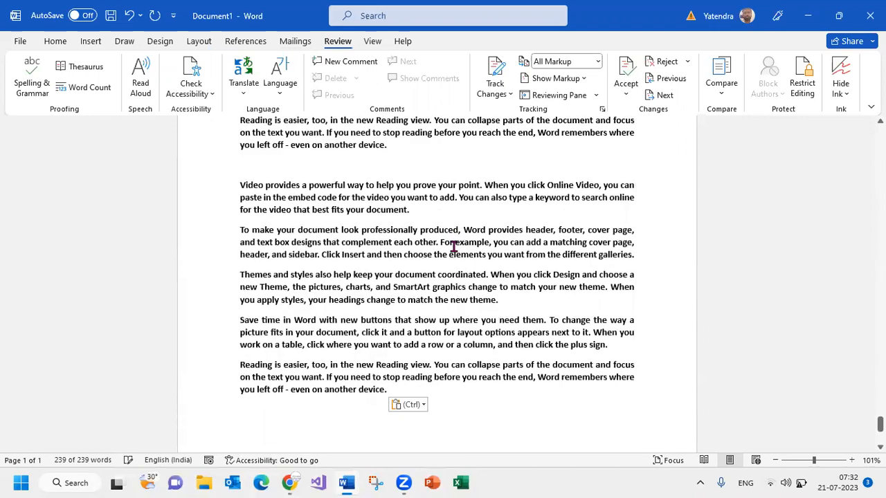
scroll(455, 251, up, 3)
scroll(455, 251, down, 15)
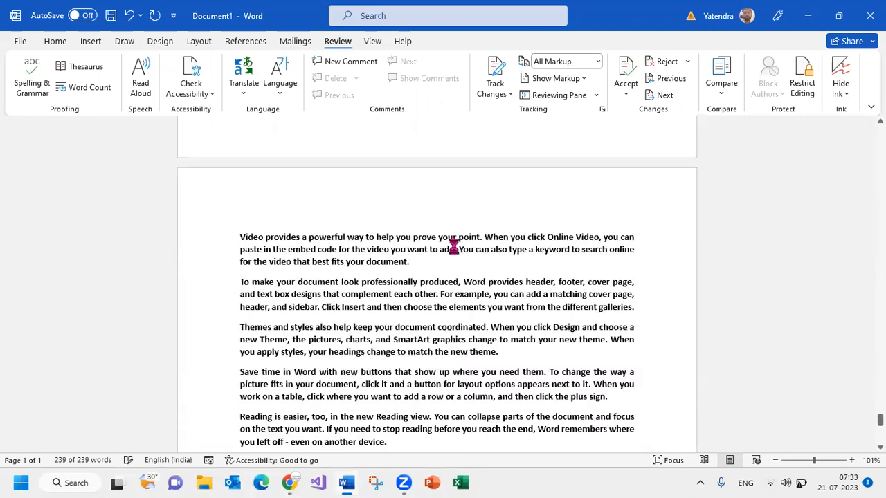
key(ctrl+v)
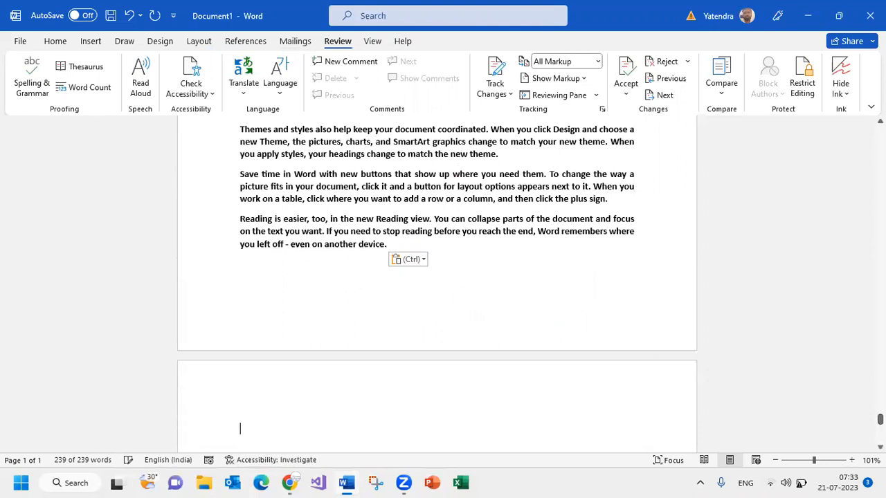
drag(879, 419, 837, 116)
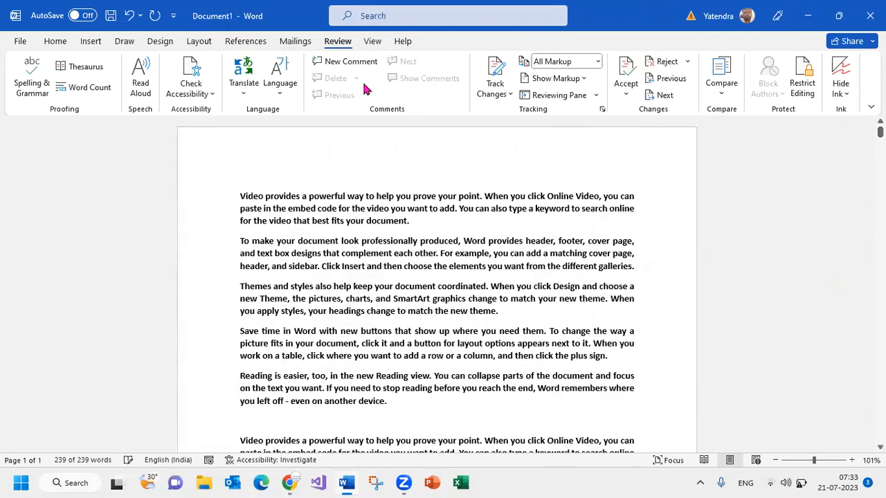
click(373, 43)
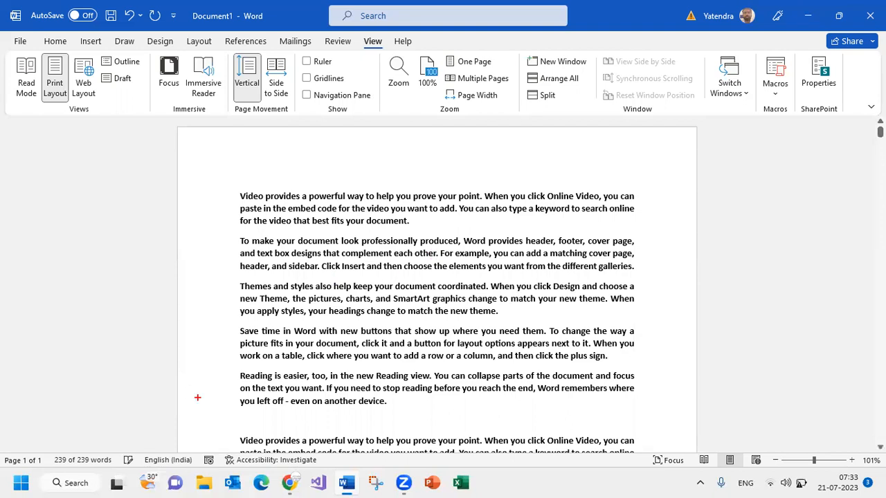
drag(5, 52, 145, 126)
drag(61, 102, 103, 117)
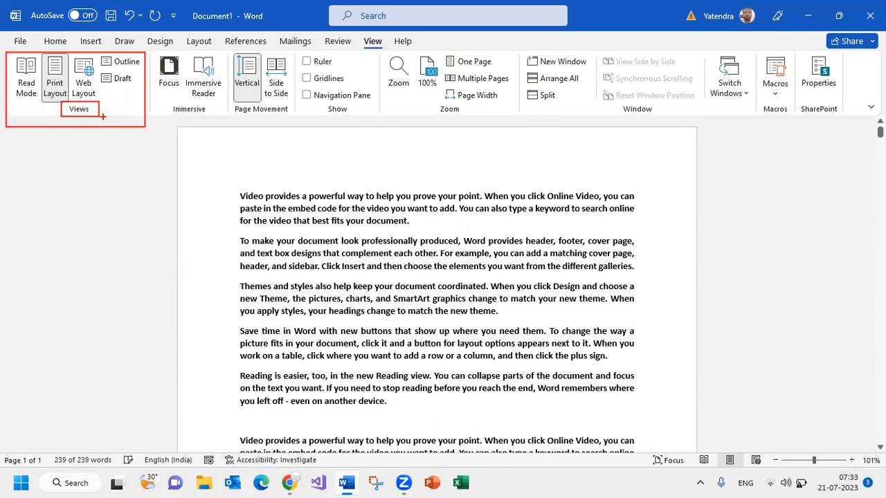
key(Escape)
key(ctrl+2)
drag(9, 53, 93, 98)
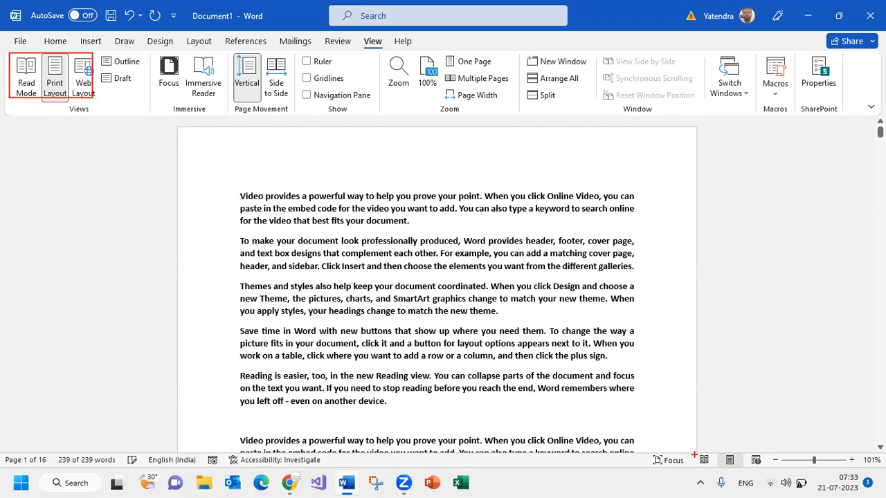
drag(687, 447, 766, 469)
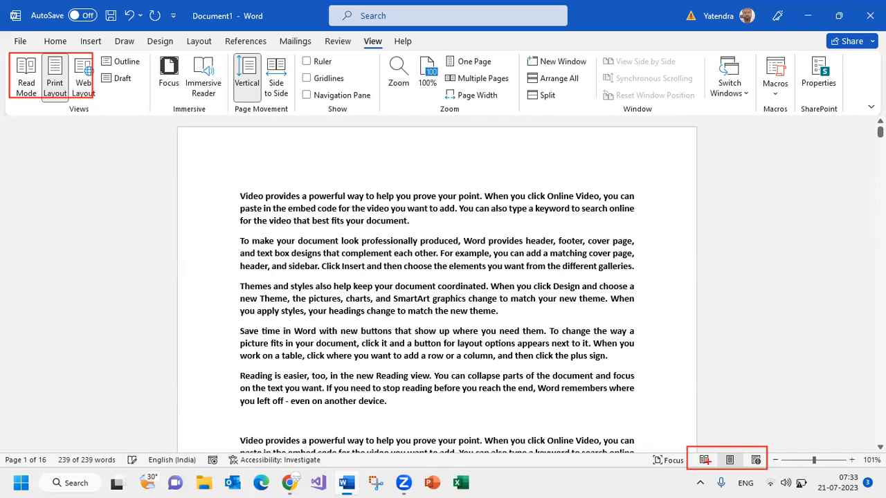
key(Escape)
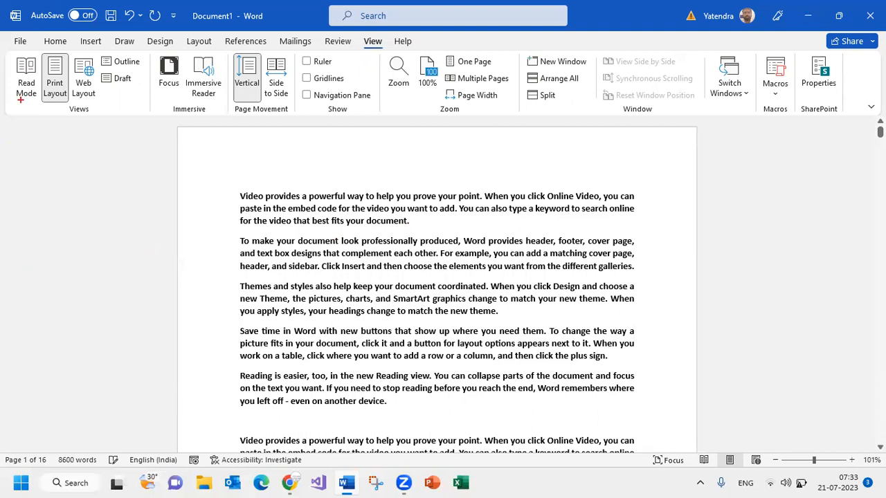
drag(56, 99, 46, 146)
key(Escape)
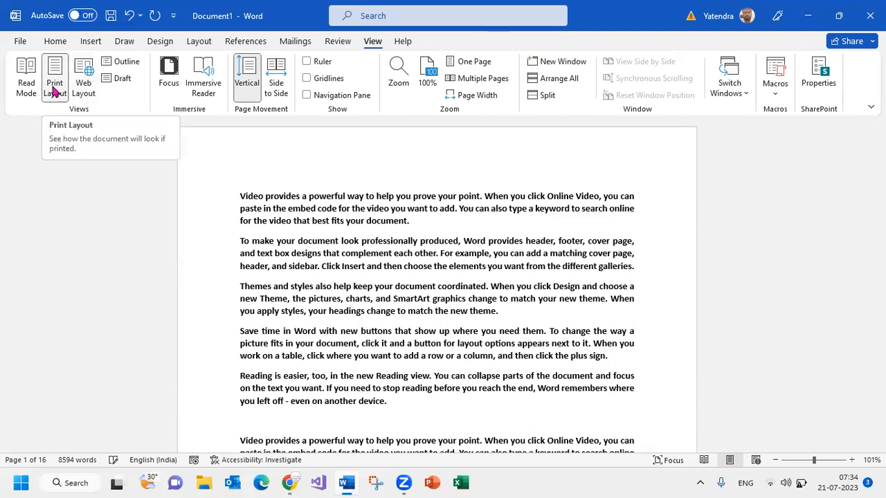
Set the document's zoom to 100%
click(775, 460)
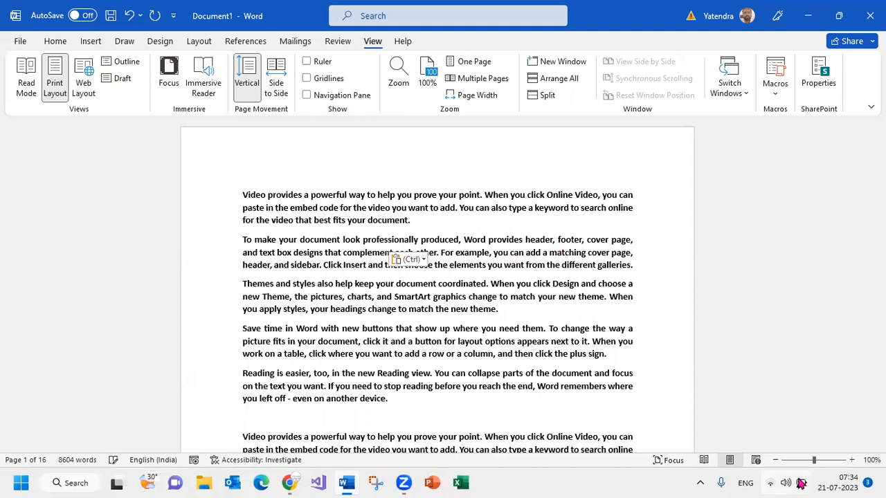
mouse_move(800, 483)
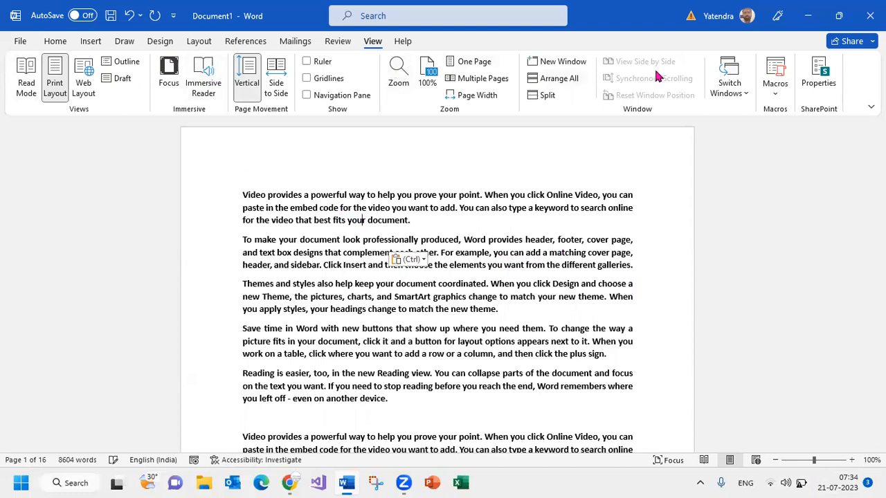
click(499, 221)
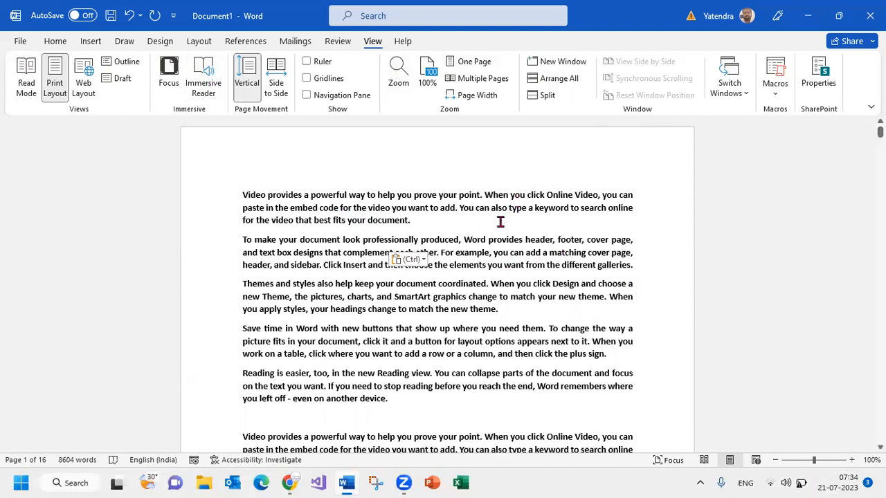
Open the document in Read Mode and enlarge the text to 150%
click(24, 74)
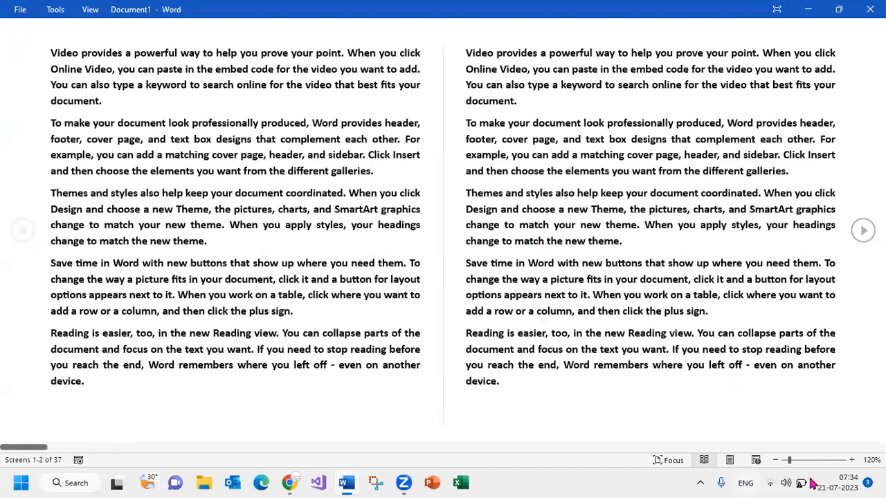
click(851, 459)
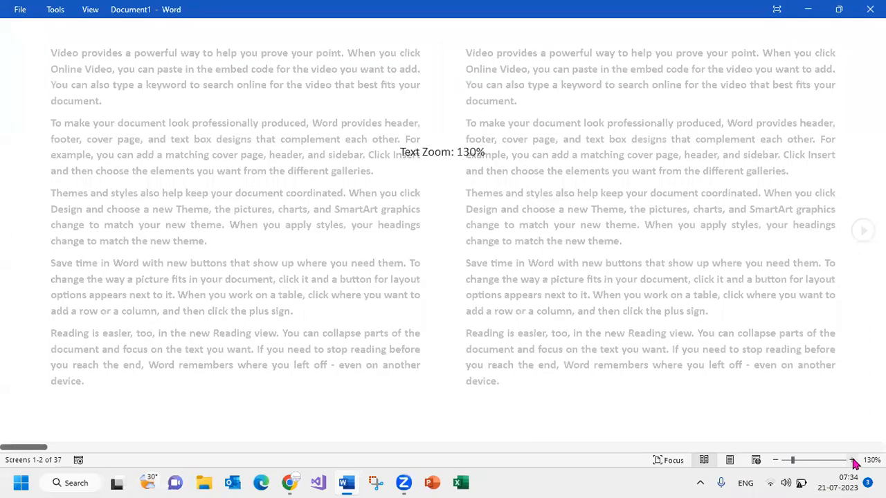
click(851, 460)
click(852, 460)
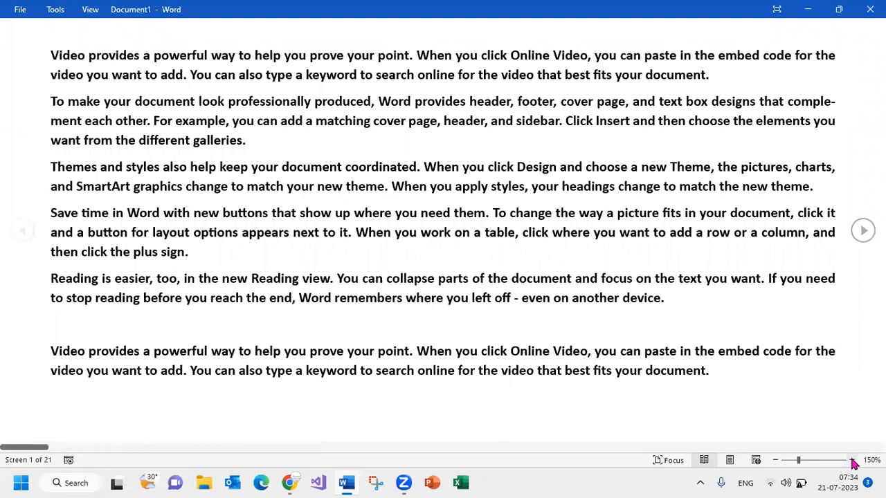
Page forward and back through the screens in Read Mode, and return to Print Layout
key(Right)
key(Right)
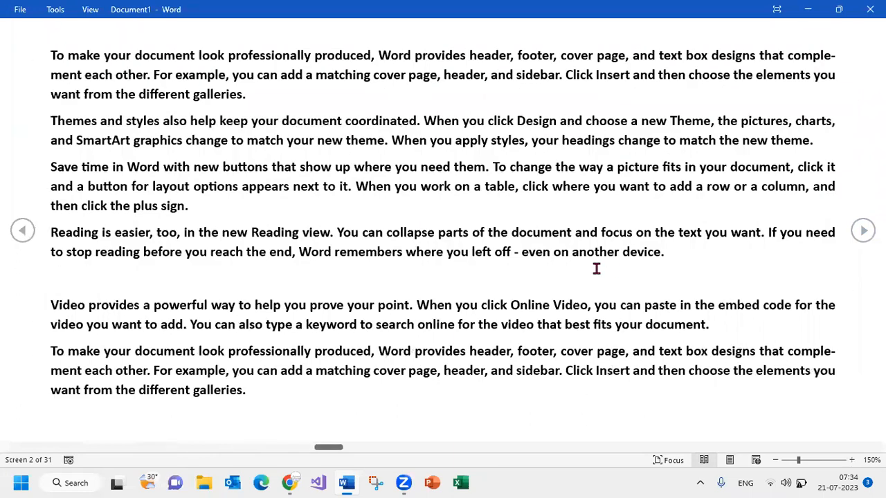
scroll(578, 266, down, 10)
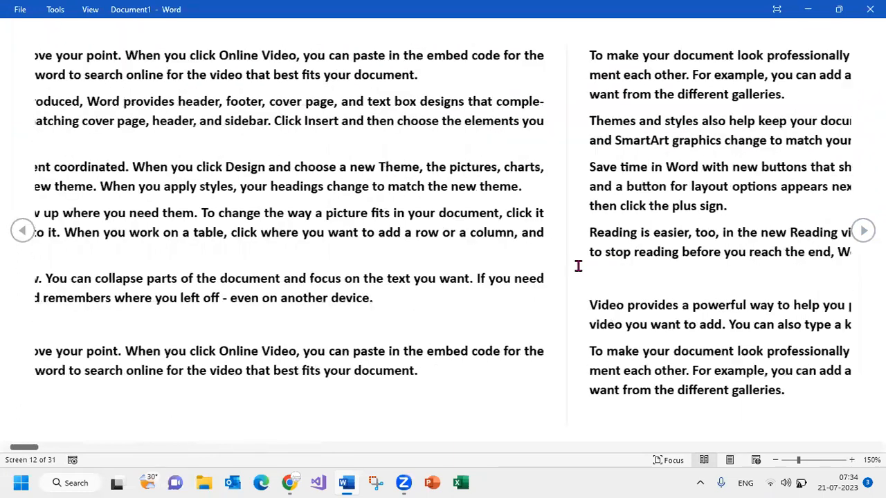
scroll(578, 265, up, 11)
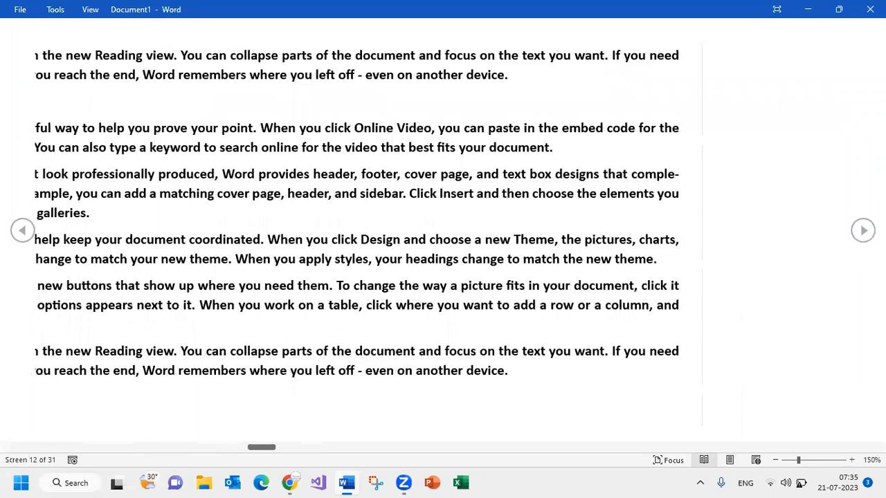
scroll(443, 228, up, 3)
scroll(443, 229, down, 11)
scroll(443, 228, down, 8)
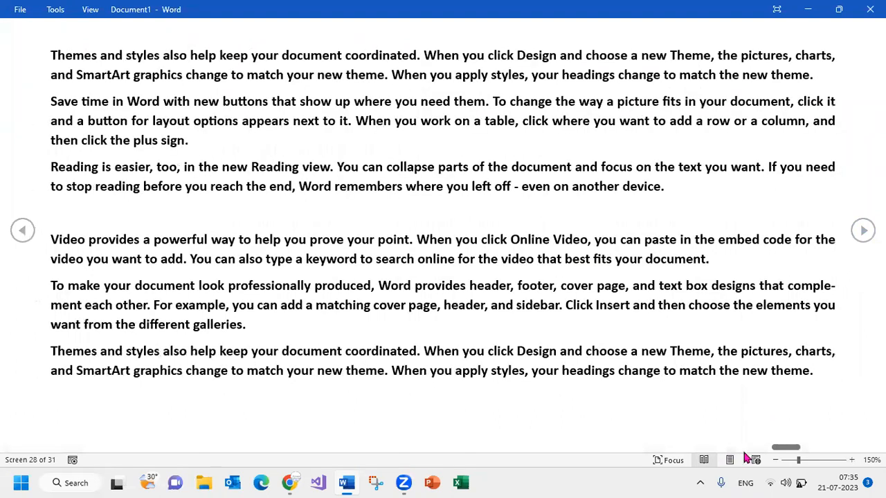
scroll(307, 203, down, 3)
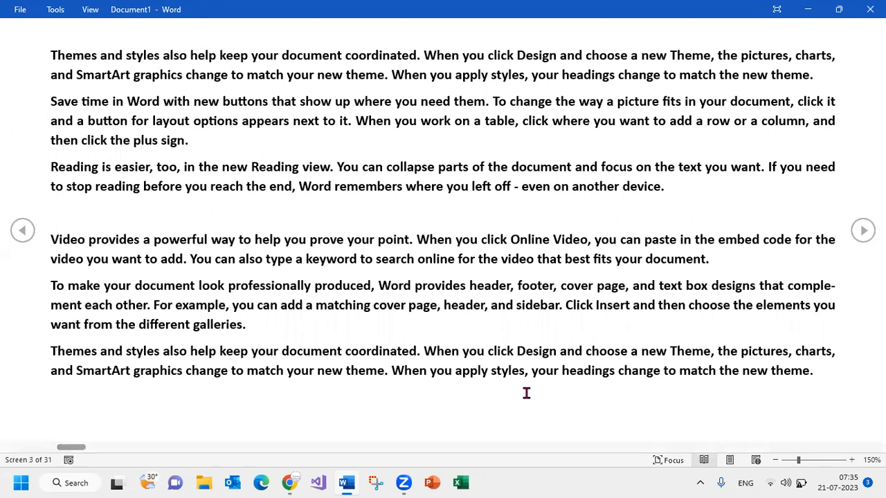
click(730, 462)
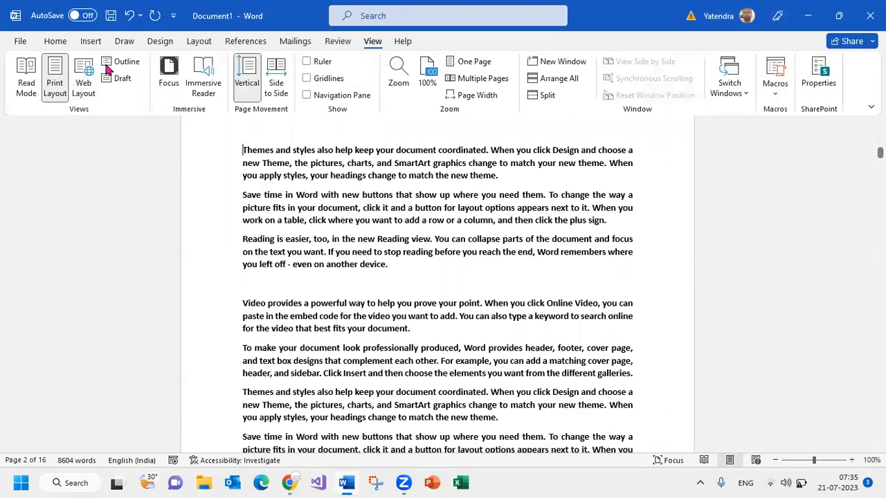
View the document in Web Layout, and return to the first page in Print Layout
click(83, 74)
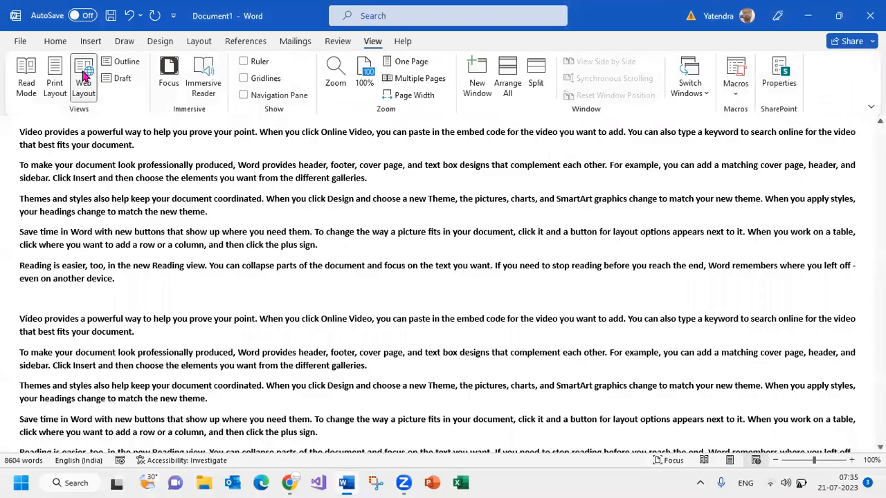
scroll(371, 297, down, 1)
scroll(371, 297, down, 5)
click(55, 76)
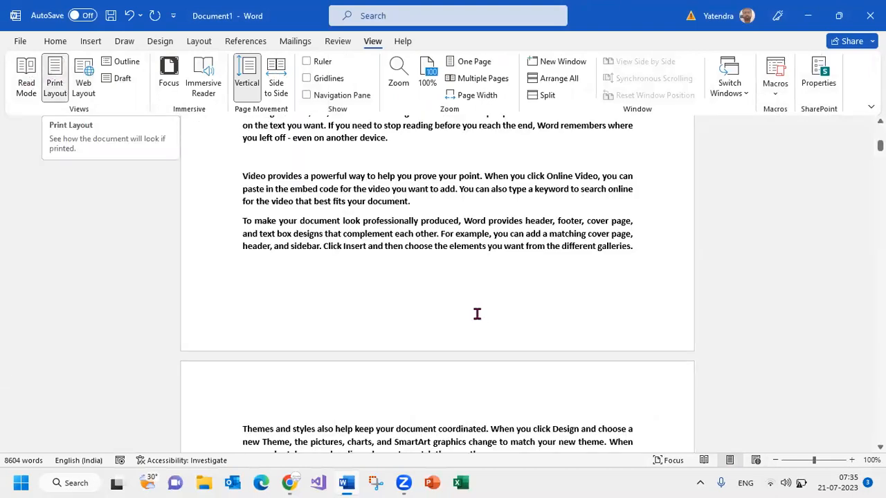
scroll(476, 297, up, 7)
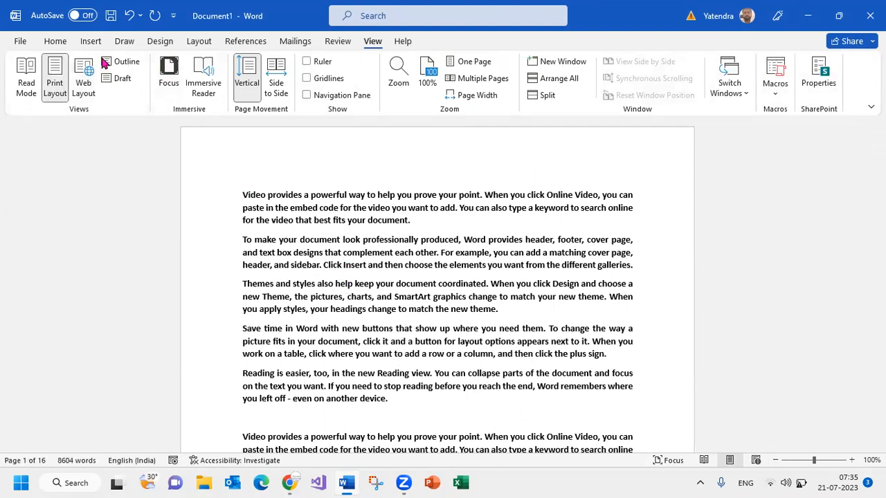
Examine the document's paragraphs in Outline view and close that view
click(126, 62)
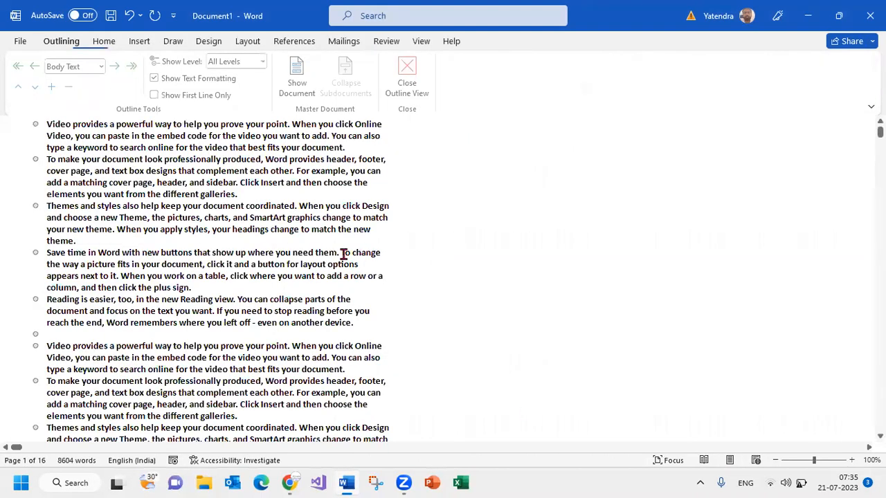
click(408, 74)
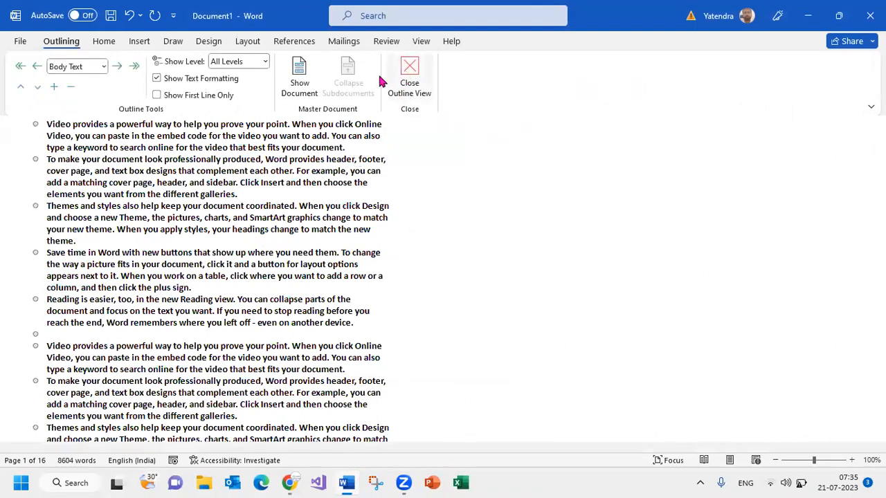
Show the document in the distraction-free Focus mode
click(370, 41)
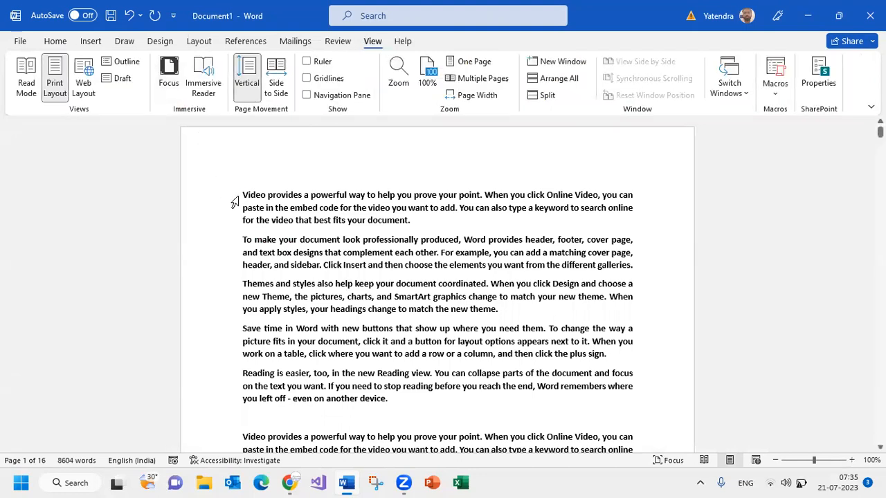
click(171, 73)
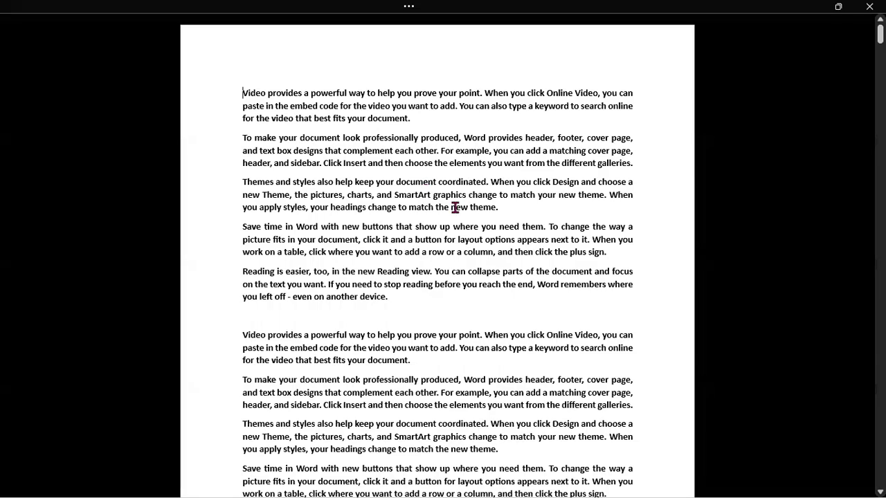
Look through the first two pages in Focus mode at several zoom levels, and leave Focus mode
scroll(455, 207, down, 5)
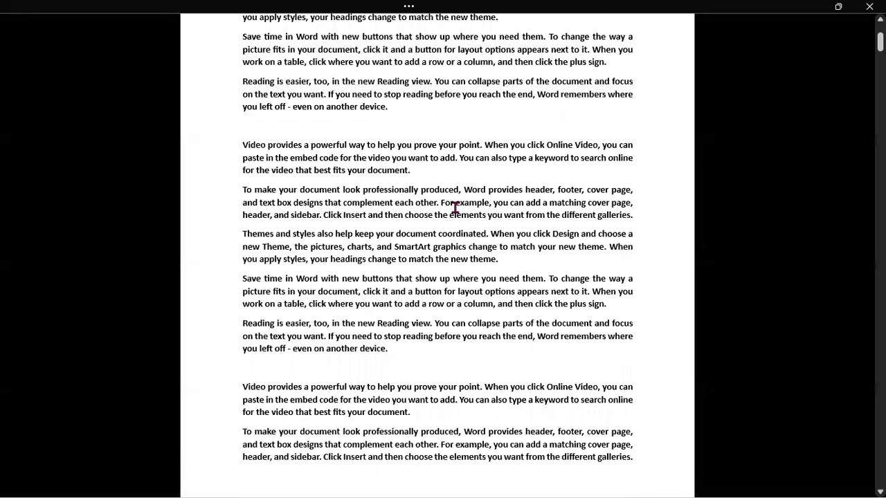
scroll(455, 208, down, 5)
scroll(455, 208, up, 3)
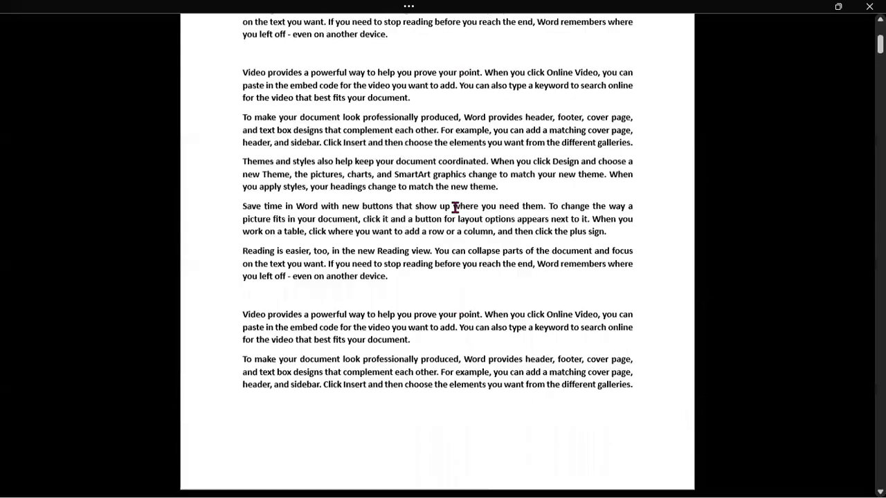
scroll(454, 207, up, 5)
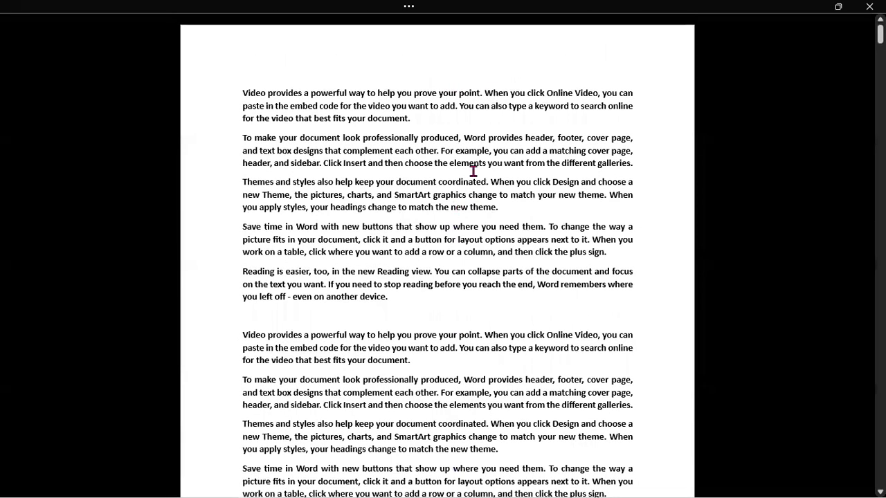
scroll(435, 98, down, 5)
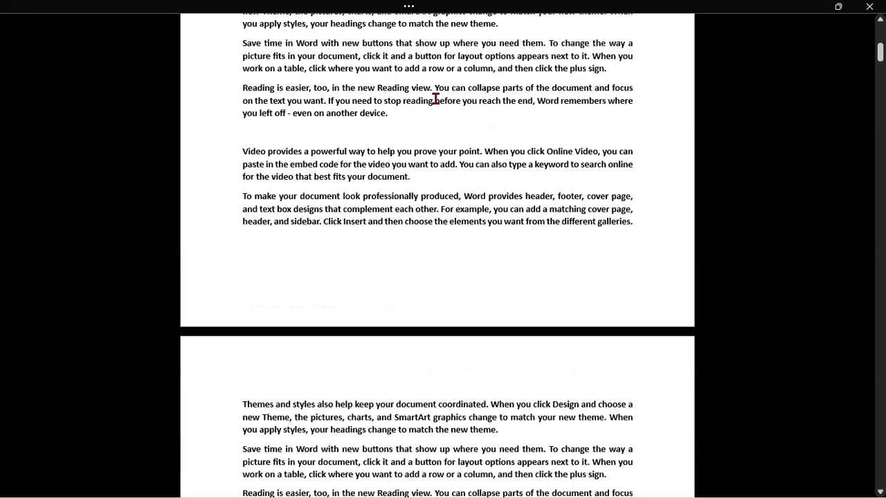
scroll(435, 99, down, 1)
scroll(482, 206, down, 6)
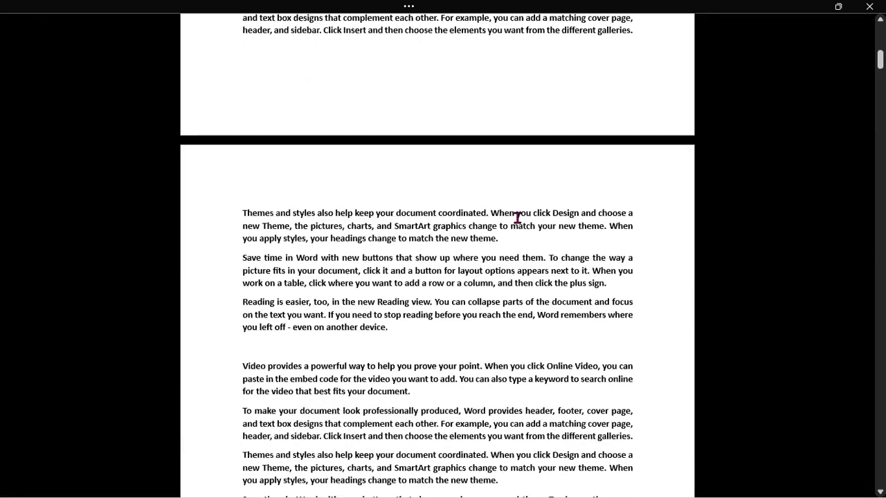
scroll(469, 194, up, 8)
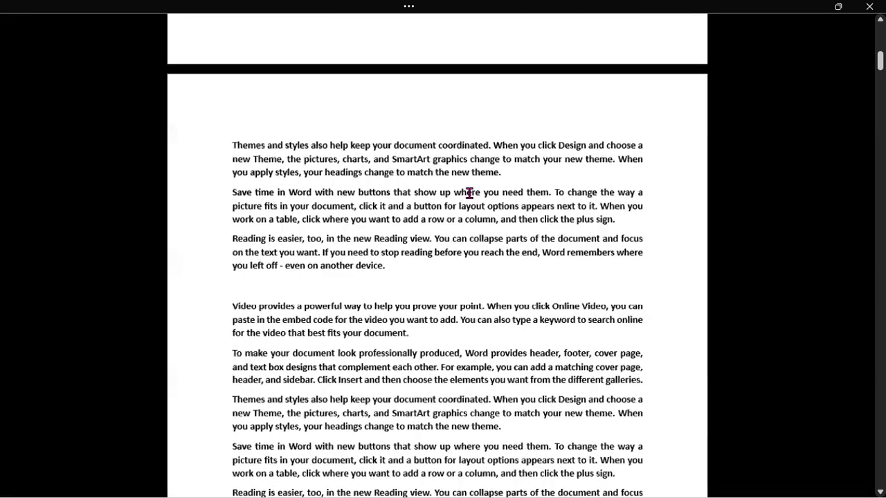
scroll(468, 191, down, 8)
scroll(467, 191, up, 5)
scroll(468, 190, down, 7)
scroll(467, 190, up, 3)
scroll(468, 190, up, 4)
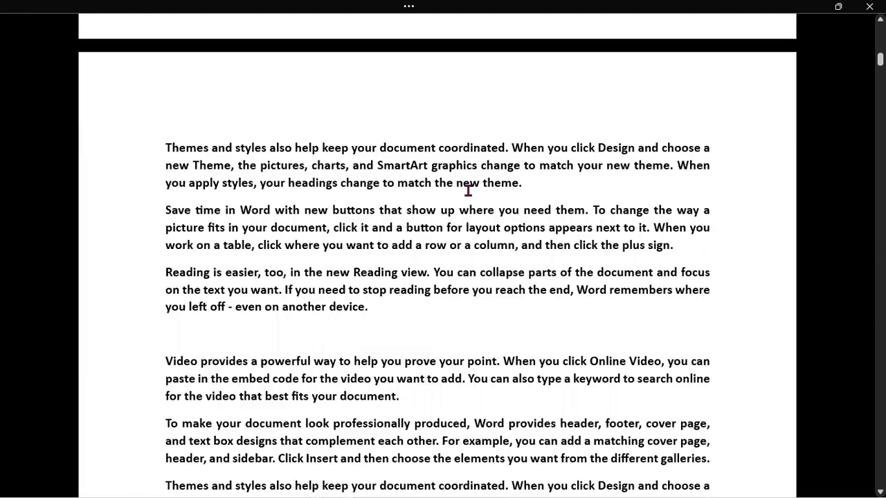
scroll(468, 190, down, 1)
scroll(468, 190, up, 1)
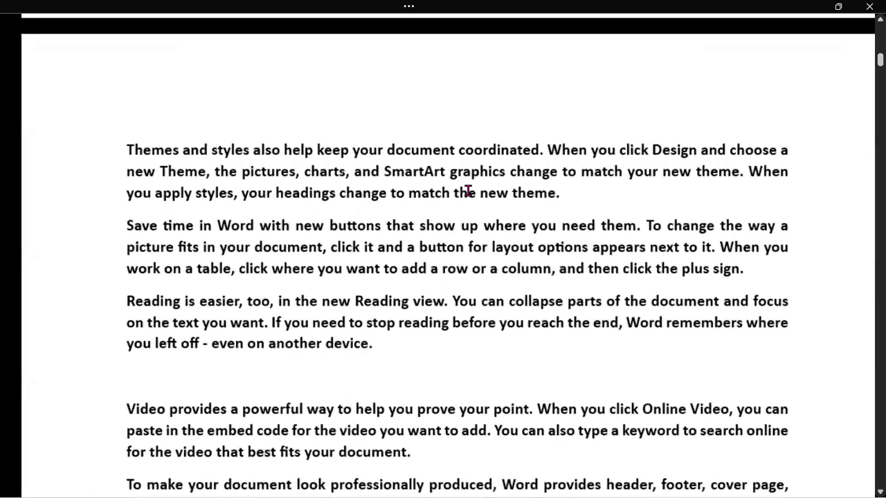
scroll(468, 191, down, 3)
scroll(468, 190, up, 4)
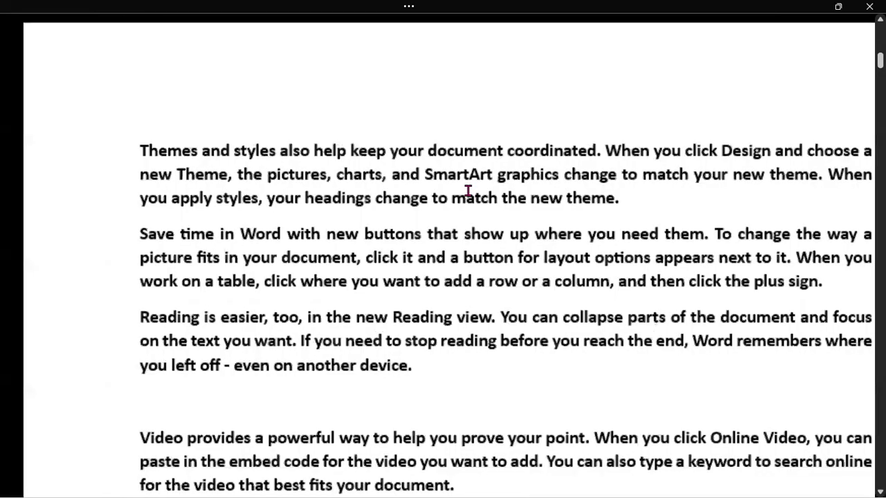
scroll(468, 190, down, 2)
key(Escape)
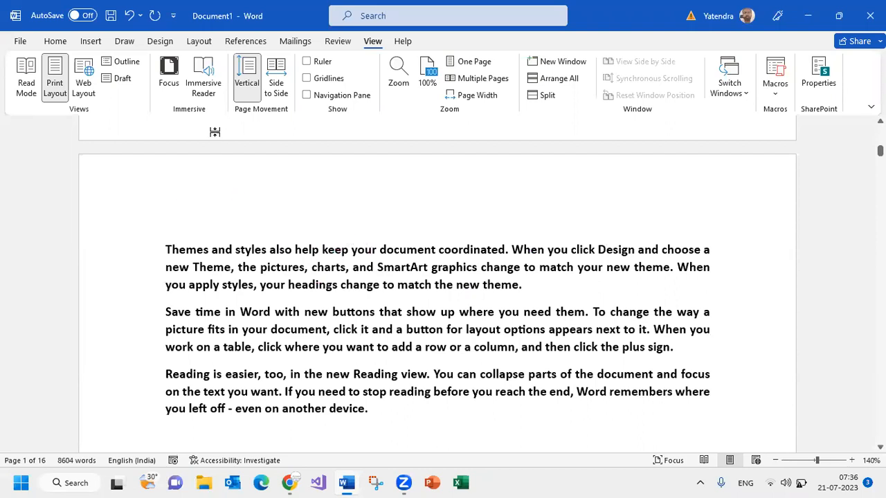
Open the document in Immersive Reader and set the page color to black
click(208, 75)
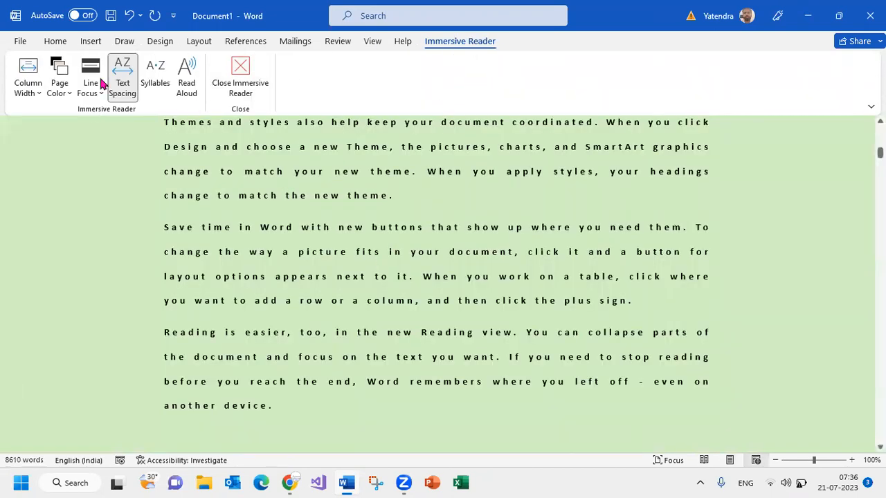
click(61, 97)
click(72, 118)
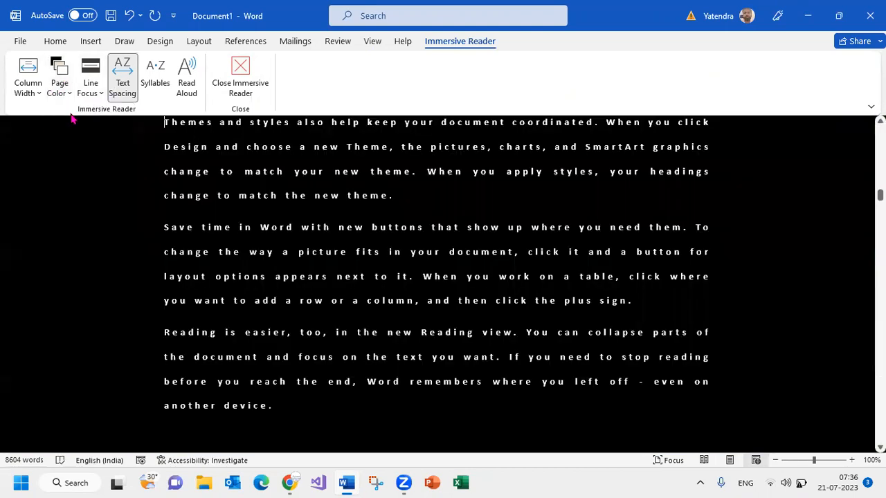
Try the Very Narrow, Narrow and Moderate column widths, and set the column width to Wide
click(28, 88)
click(35, 122)
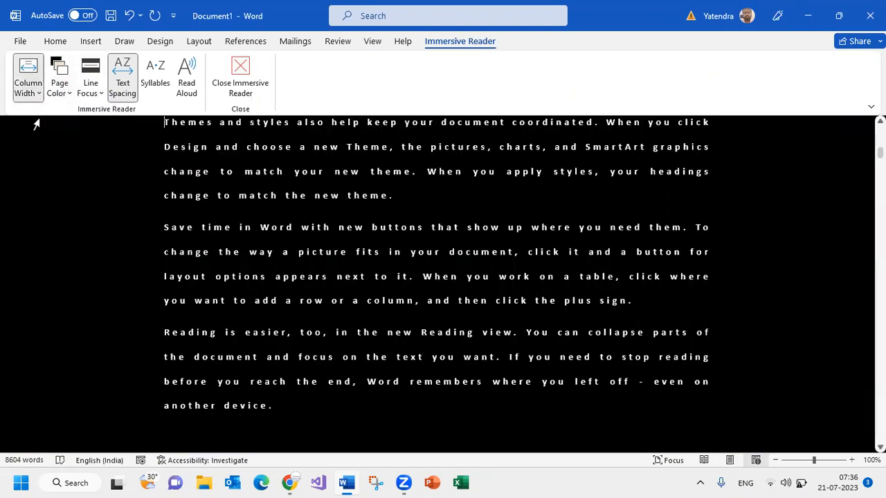
click(28, 88)
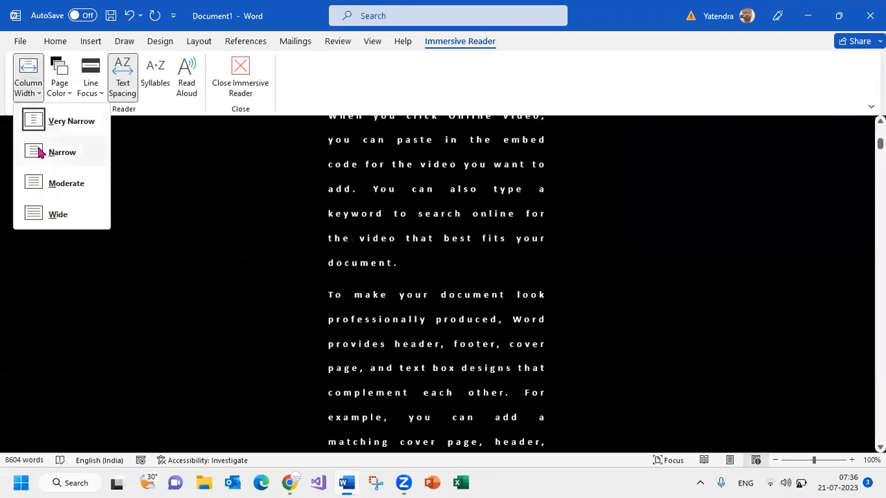
click(34, 142)
click(37, 91)
click(56, 181)
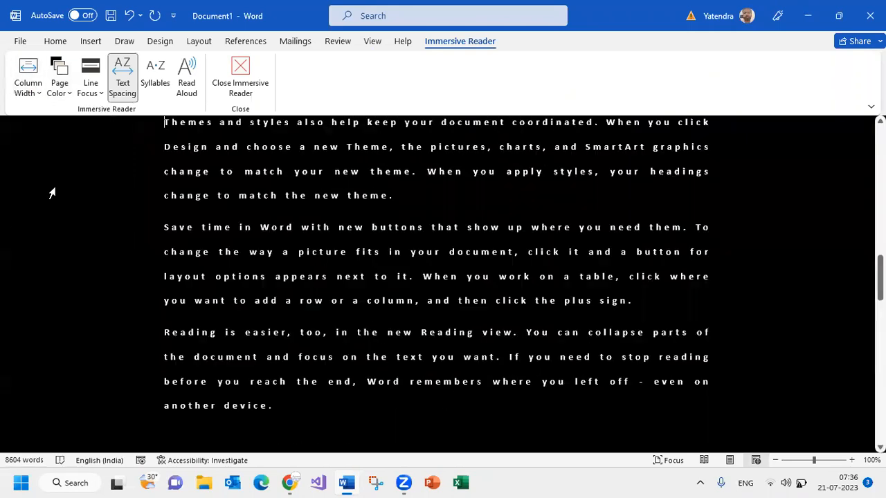
click(59, 88)
click(31, 89)
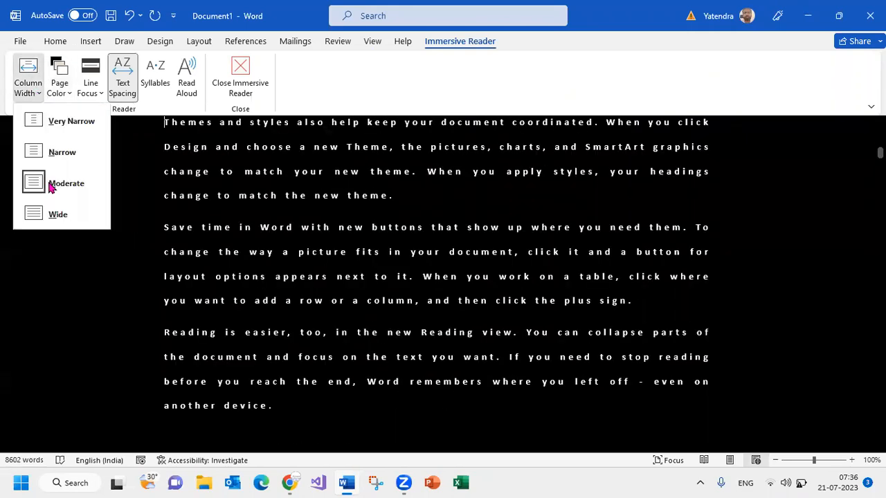
click(56, 214)
Try a medium green page color, and set the page color to light green
click(59, 90)
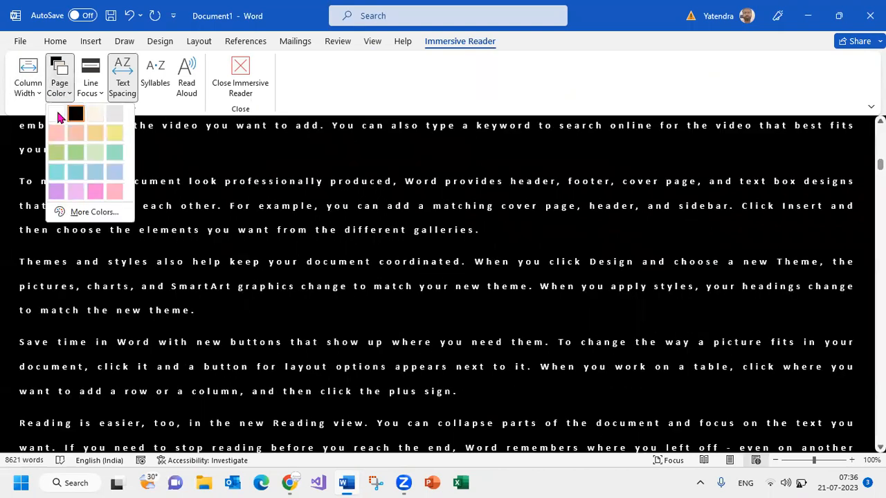
click(73, 156)
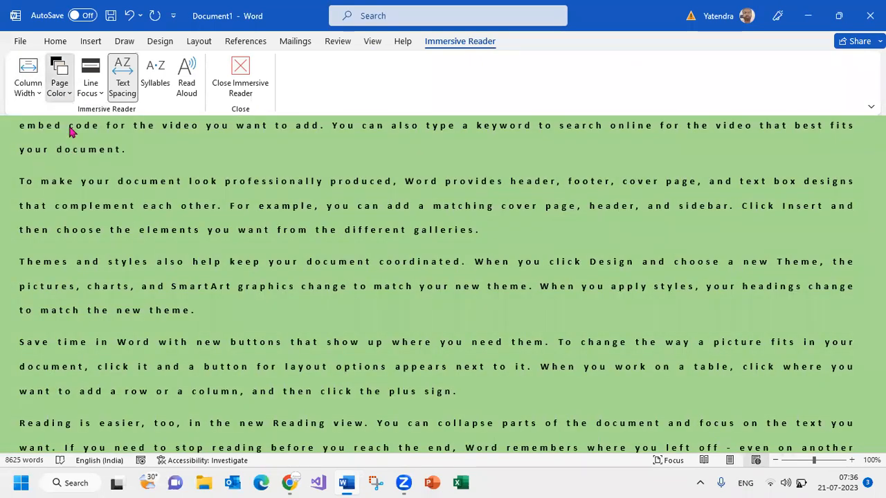
click(60, 89)
click(100, 151)
Compare the One Line and Five Lines line focus options, and set the focus to One Line
click(90, 88)
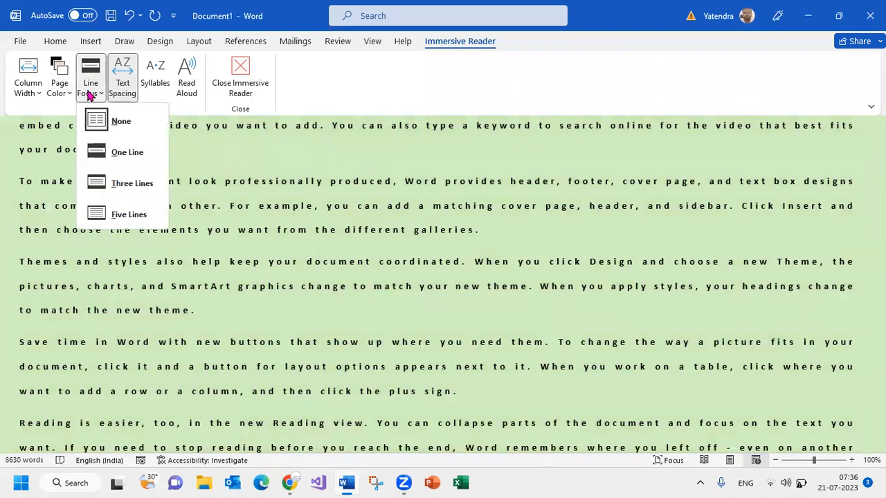
click(111, 153)
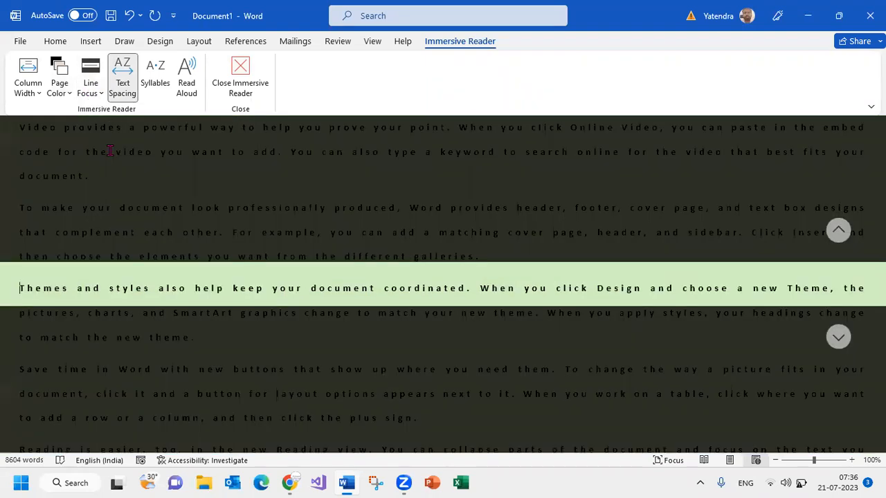
click(93, 98)
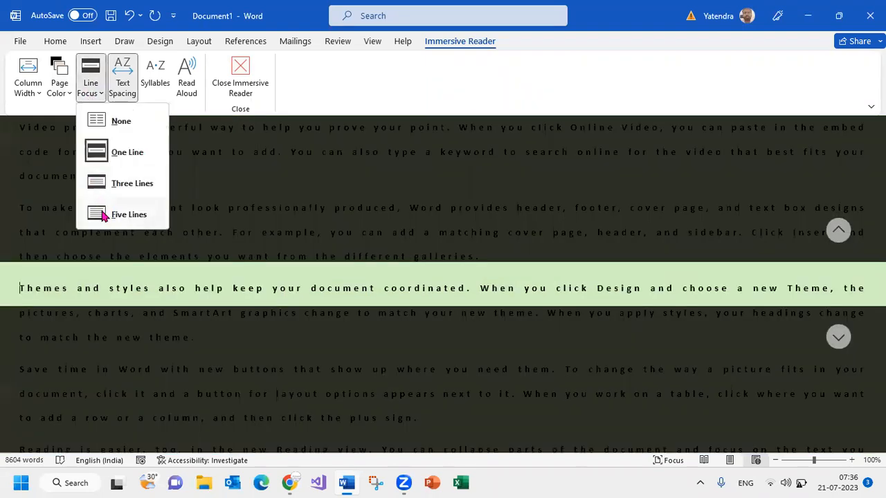
click(107, 217)
click(92, 94)
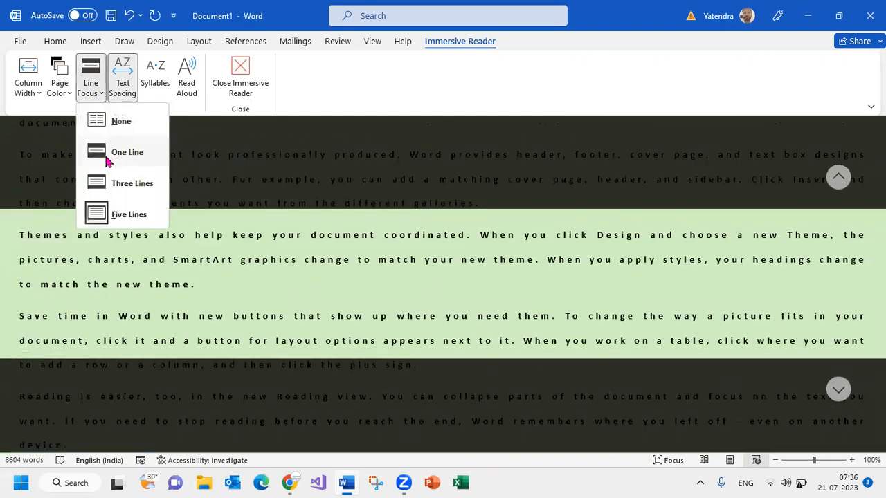
click(111, 153)
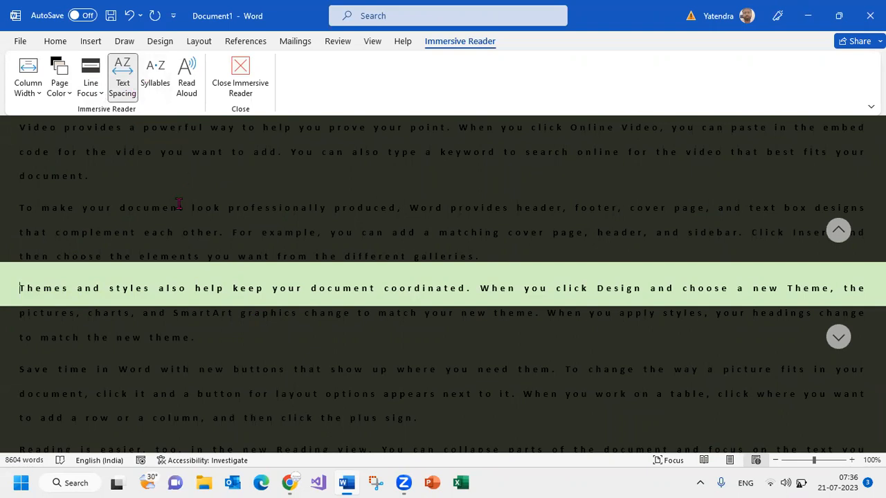
Toggle the Syllables option on and off, and play the text with Read Aloud
click(153, 72)
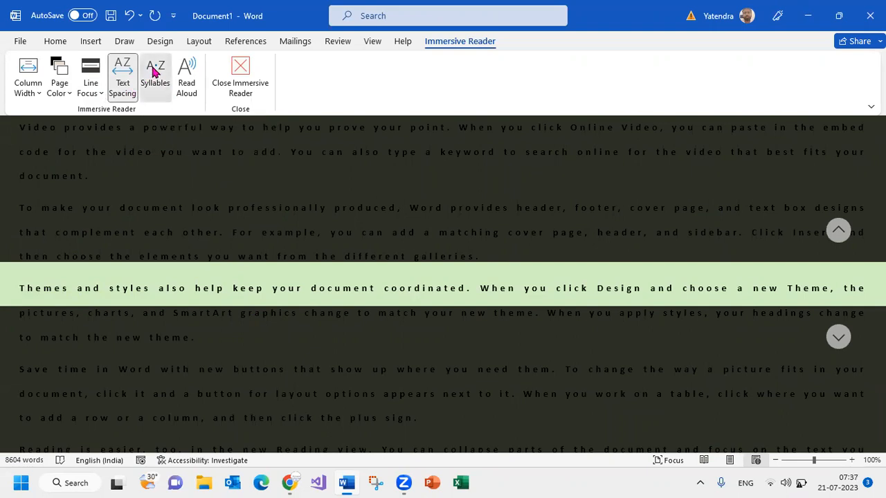
click(154, 72)
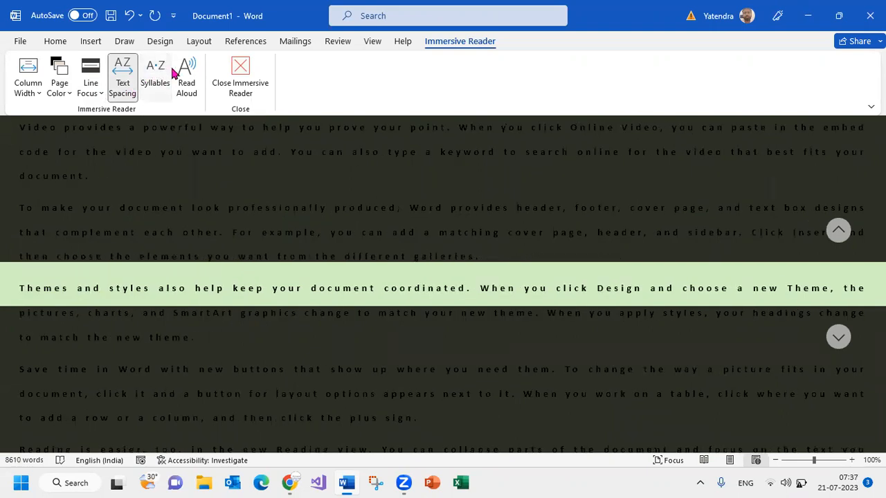
click(185, 73)
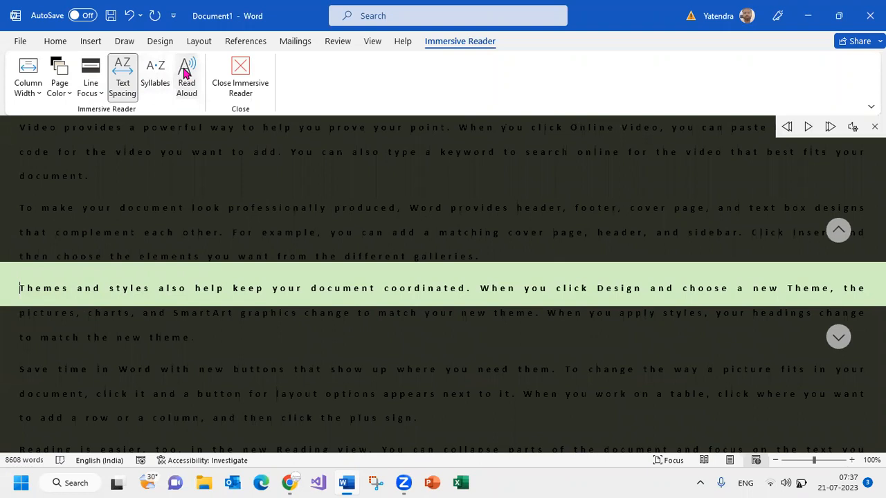
click(808, 128)
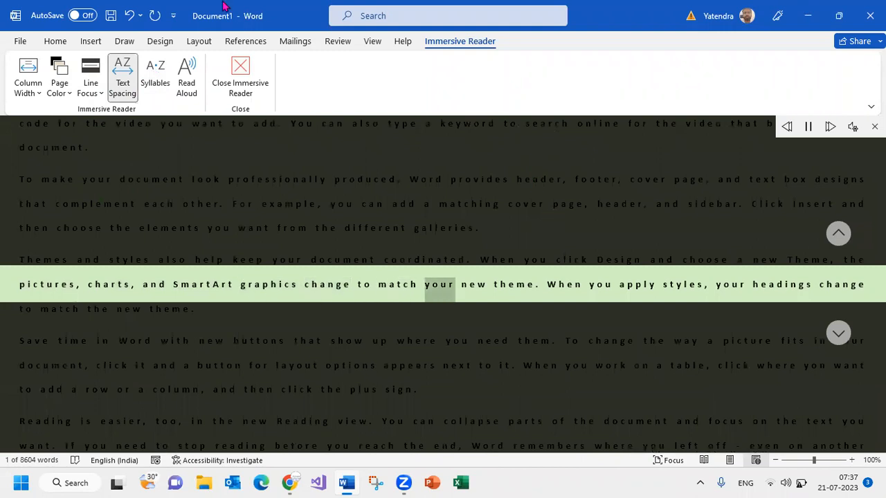
Close the Immersive Reader and view the second page with vertical page movement
click(243, 81)
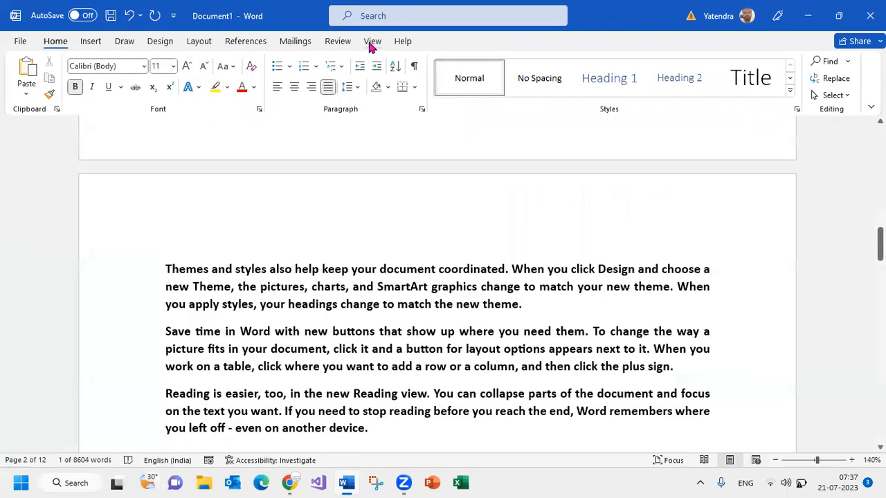
click(372, 40)
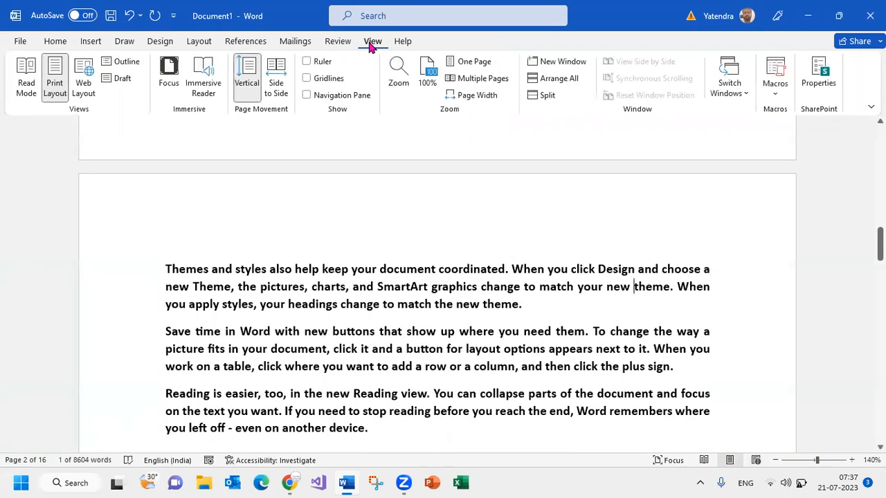
scroll(289, 295, down, 5)
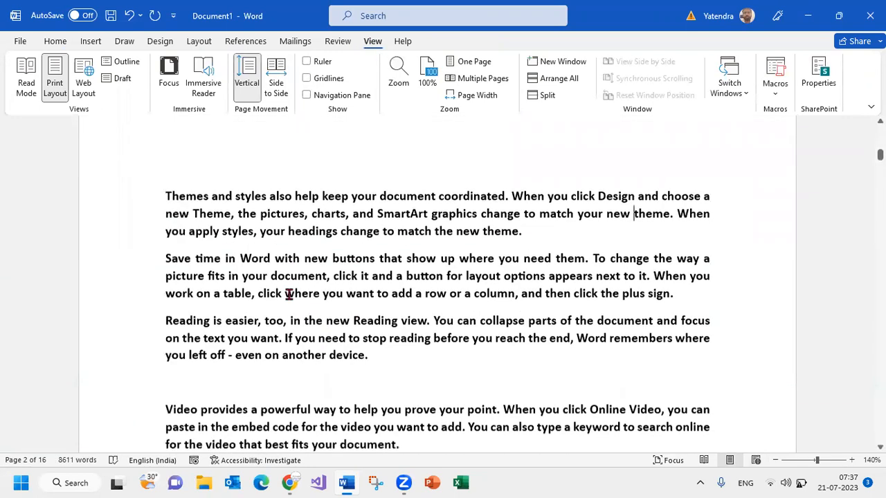
scroll(387, 256, down, 1)
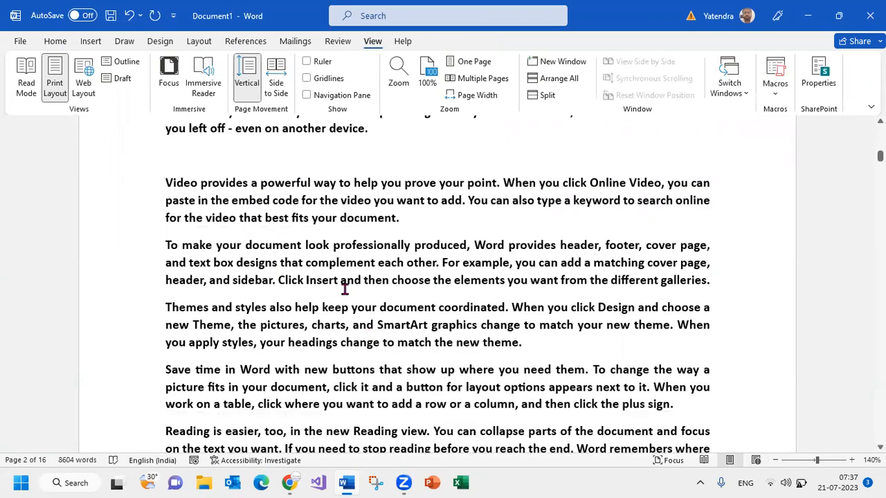
Change the page movement to Side to Side and flip back and forth through the pages
click(274, 73)
scroll(395, 313, down, 5)
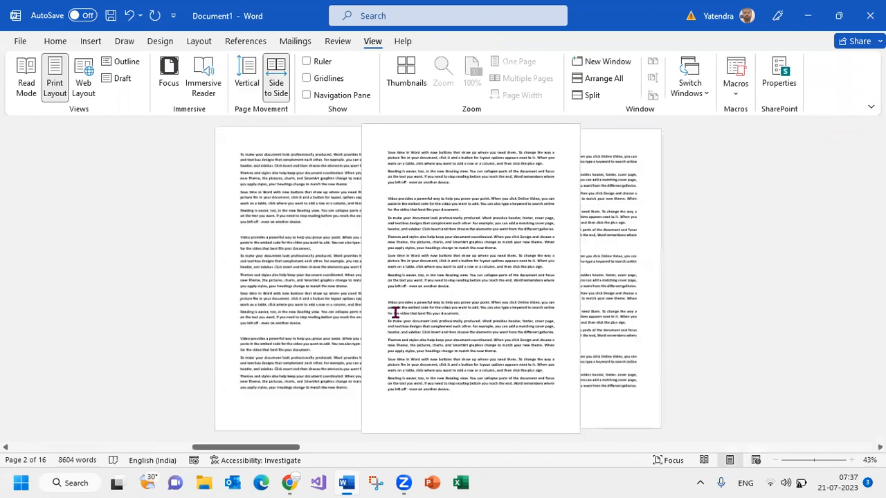
scroll(395, 312, up, 5)
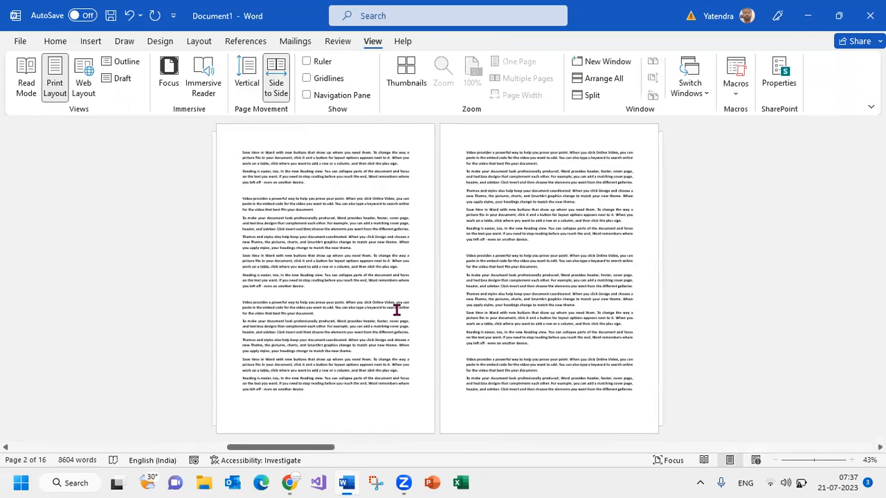
scroll(396, 310, down, 5)
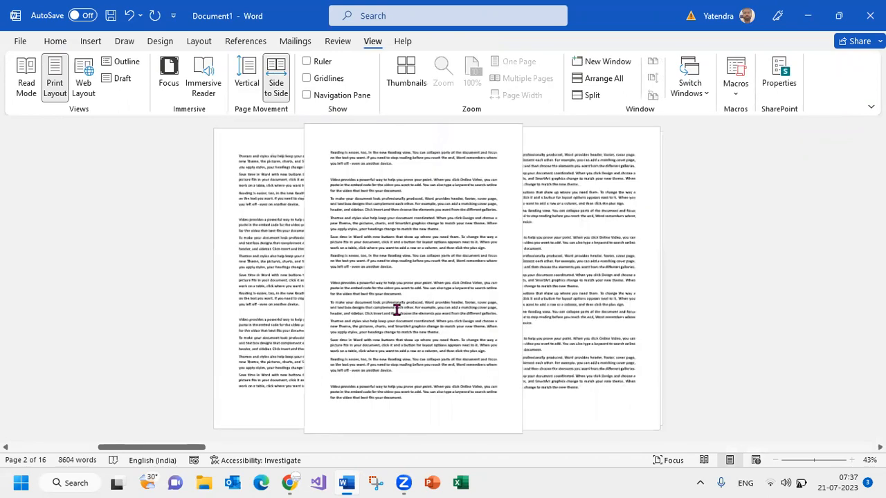
scroll(396, 310, up, 5)
scroll(396, 310, down, 2)
scroll(396, 310, down, 8)
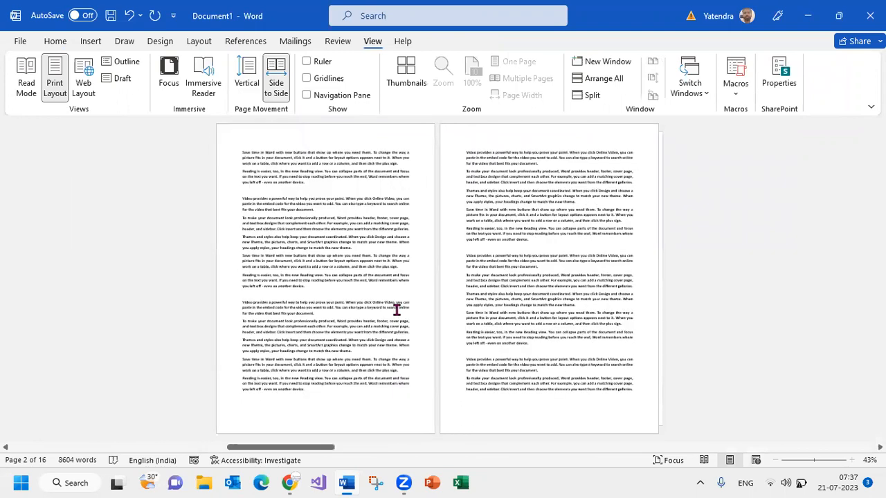
Select a block of text on page 13, switch the page movement back to Vertical, and clear the selection
drag(484, 185, 570, 363)
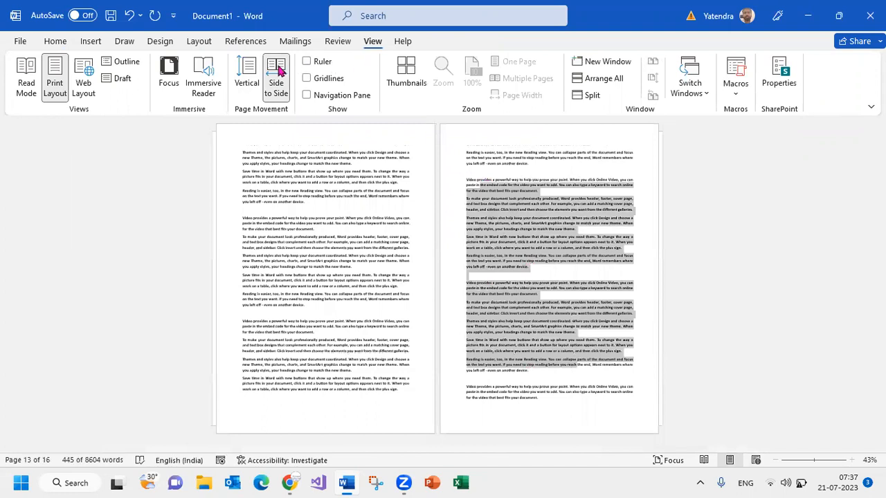
click(246, 76)
scroll(444, 296, down, 4)
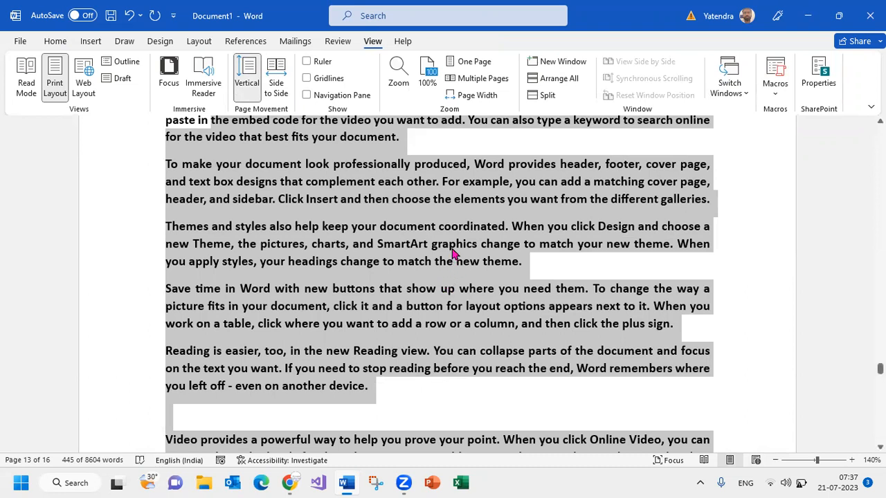
click(474, 166)
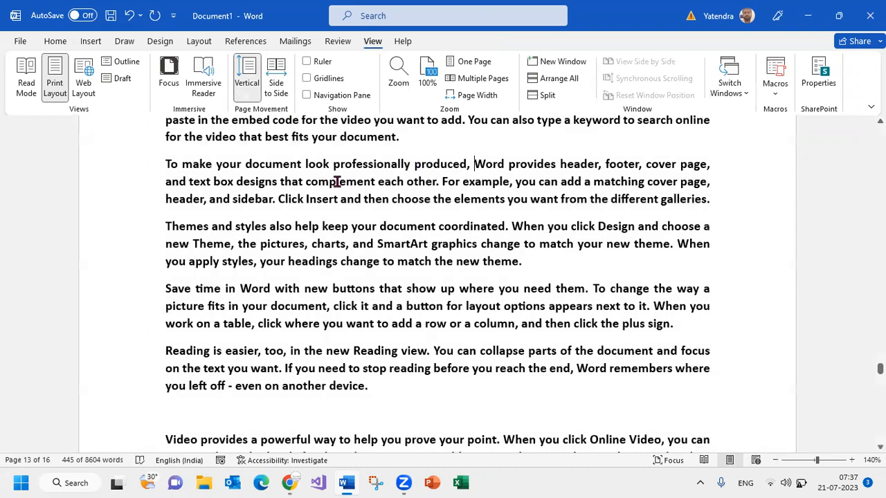
Show the ruler and widen the text area by moving the right margin to about 16.5 on the horizontal ruler
click(308, 62)
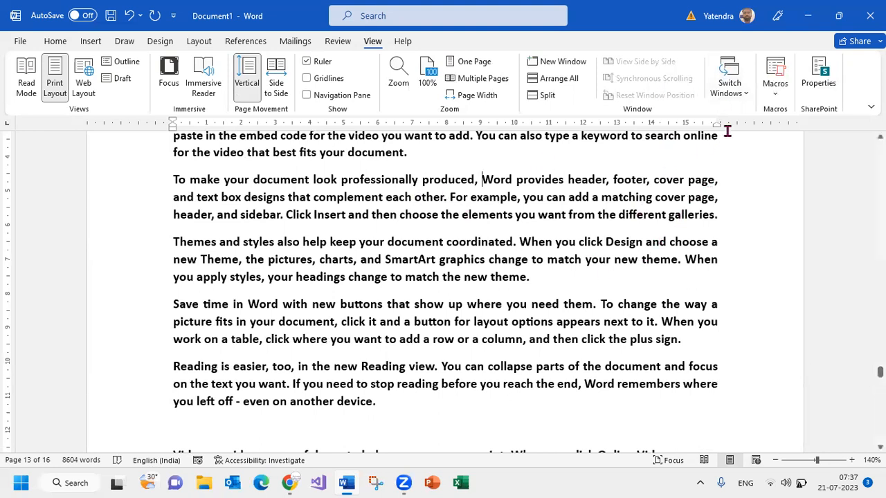
mouse_move(720, 123)
mouse_down()
mouse_move(770, 127)
mouse_move(737, 126)
mouse_up()
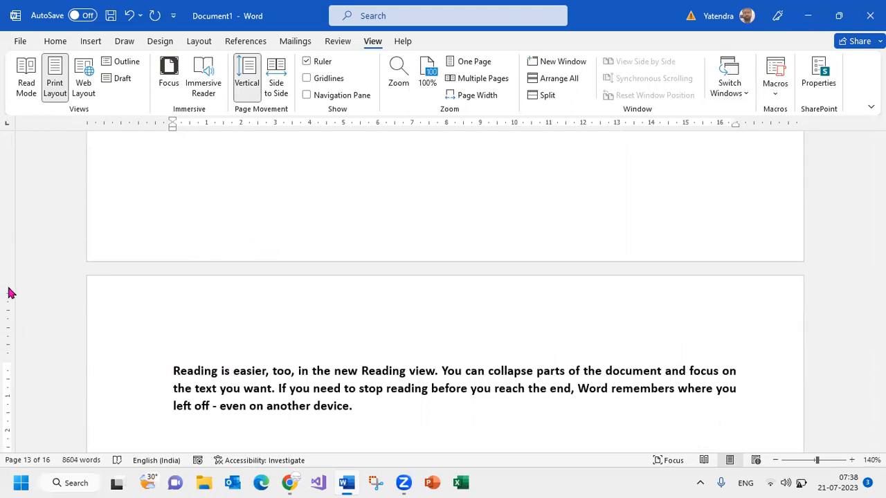
scroll(205, 274, up, 15)
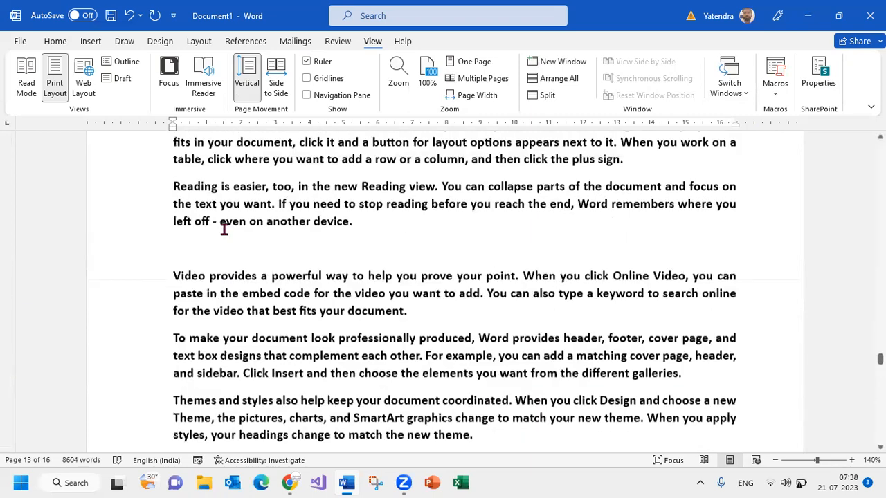
Give the "Reading is easier" paragraph a hanging indent of about 0.5 on the ruler and move the left page margin slightly outward
click(173, 124)
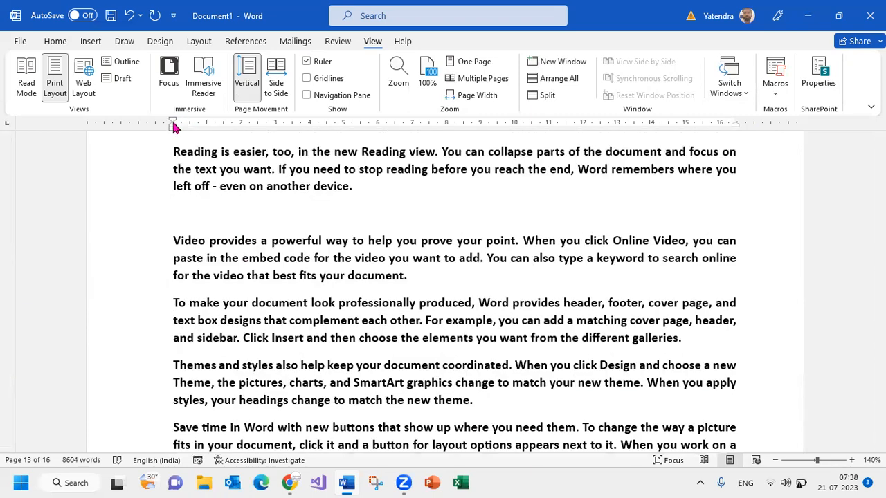
drag(173, 125, 188, 125)
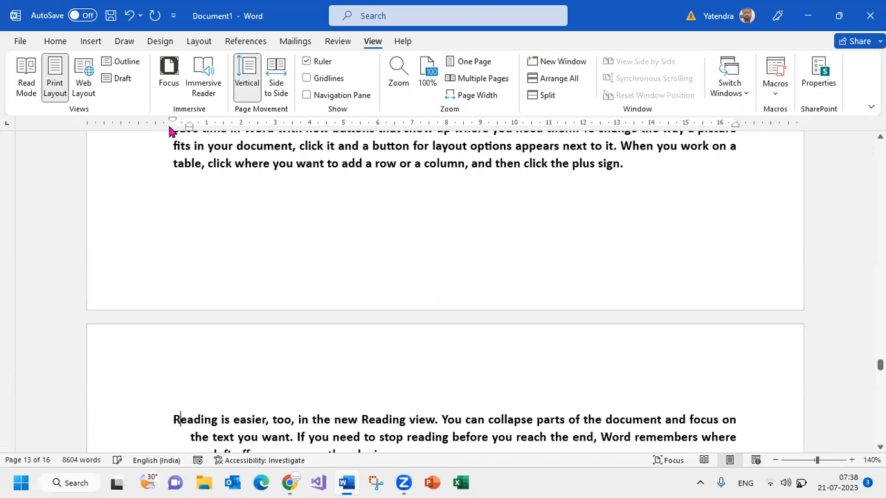
drag(171, 123, 126, 131)
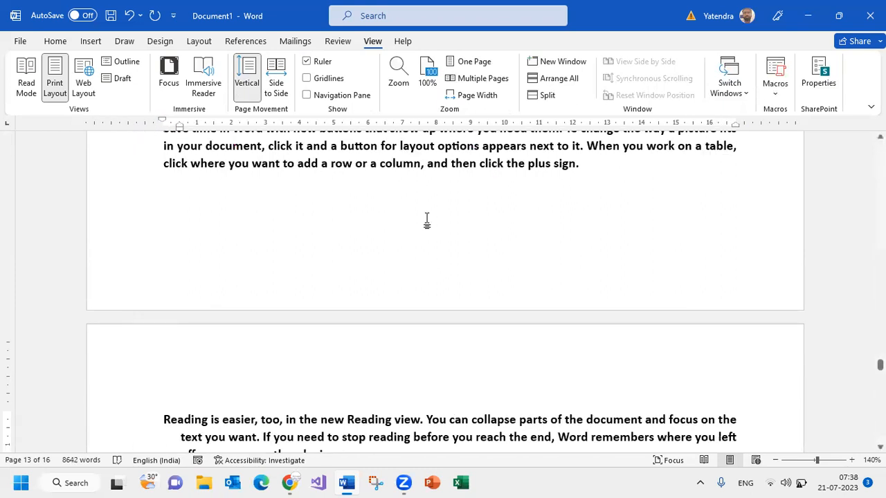
Show the gridlines, view them on the earlier pages, and hide them again
click(307, 79)
scroll(343, 195, up, 5)
scroll(343, 196, up, 15)
scroll(343, 196, up, 15)
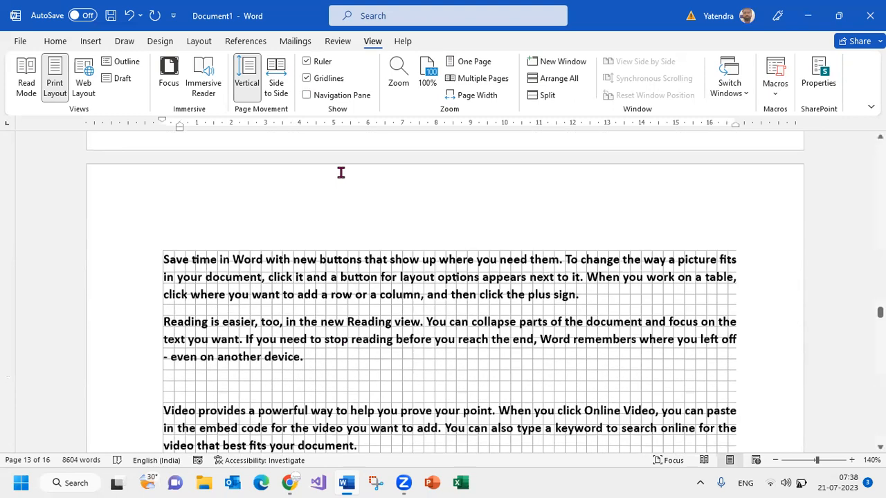
scroll(340, 172, up, 10)
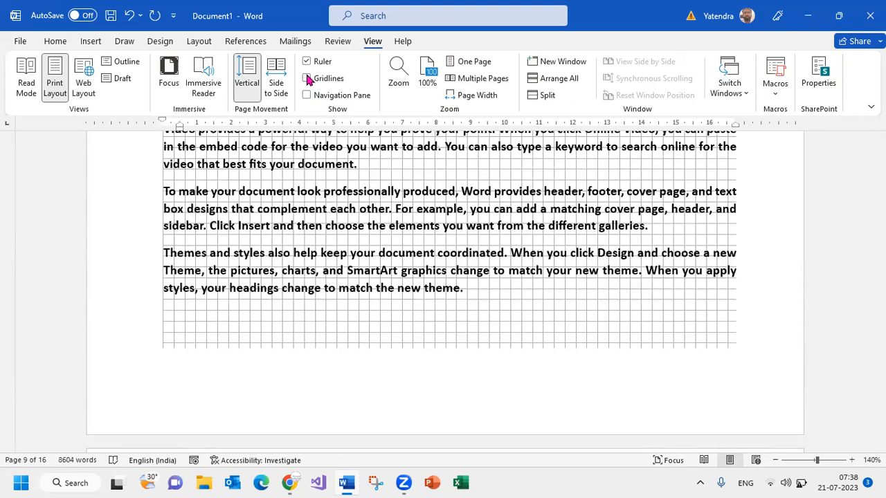
click(308, 79)
Show the Navigation pane, view its Pages and Results sections, and activate the document search with Find
click(307, 95)
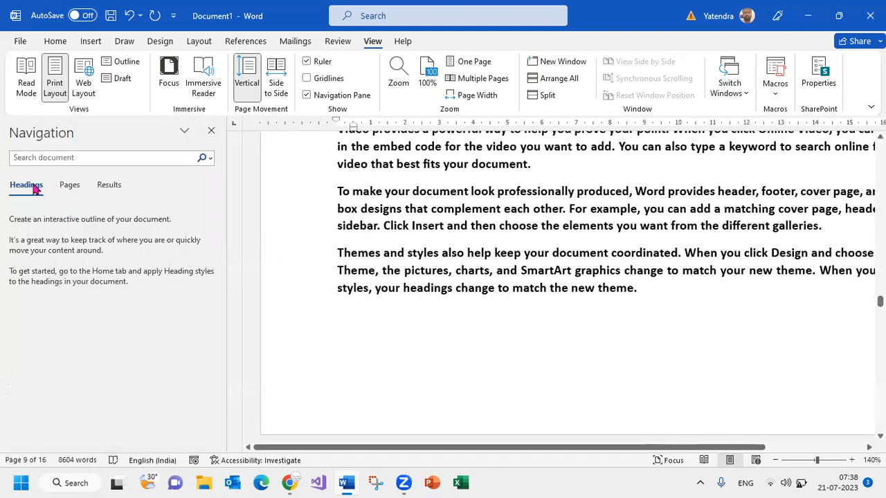
click(63, 186)
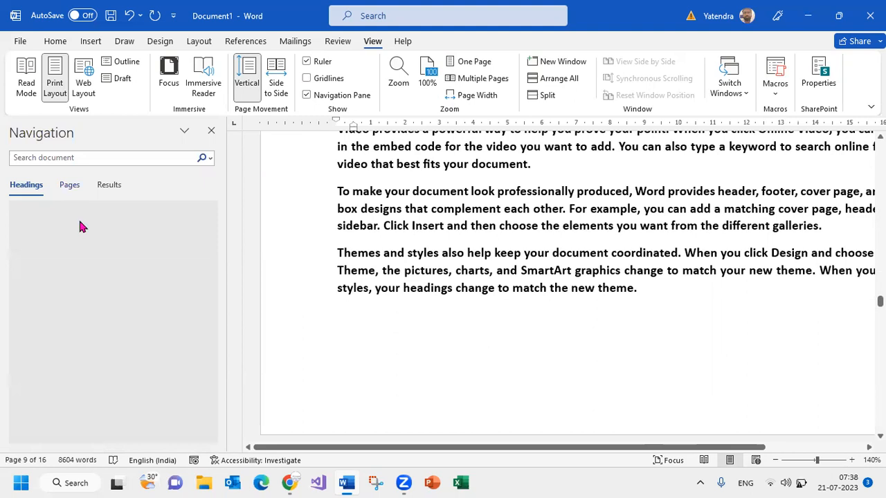
click(117, 187)
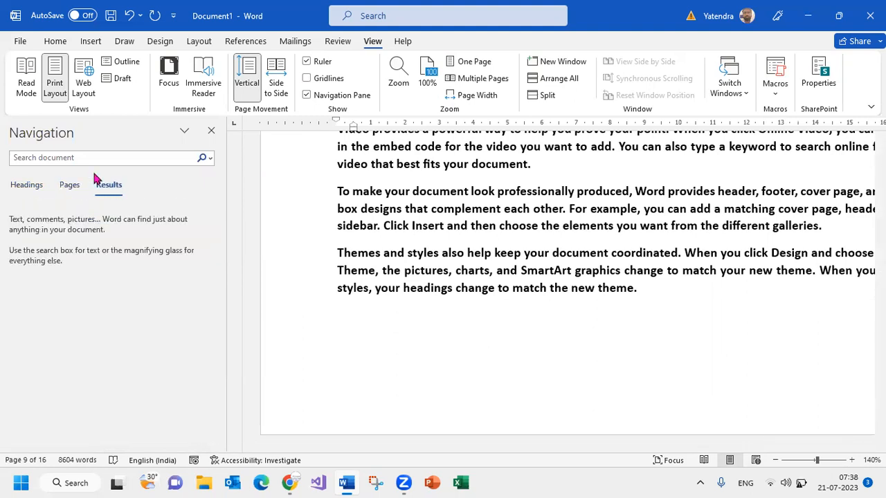
click(65, 160)
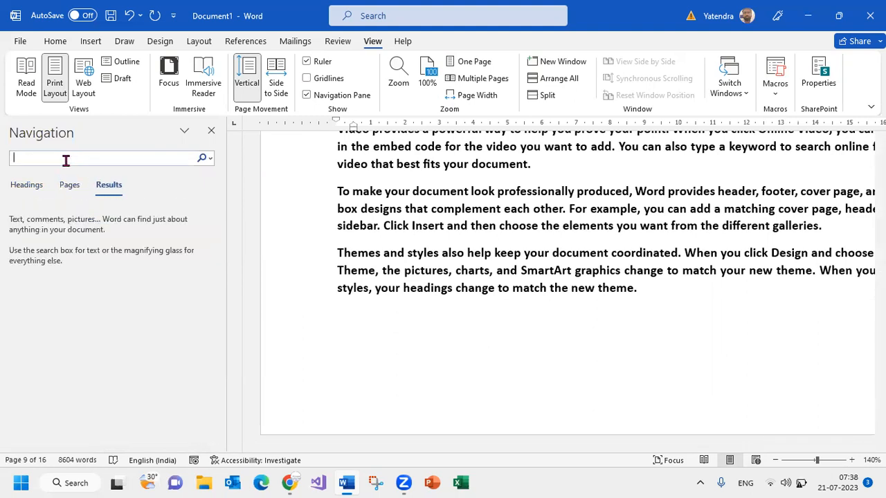
click(61, 43)
click(823, 64)
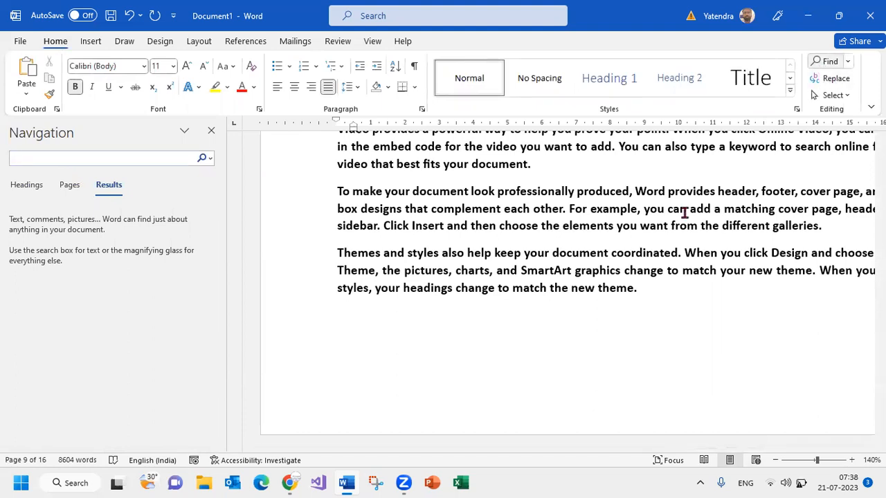
Open the Zoom settings for the document
click(372, 43)
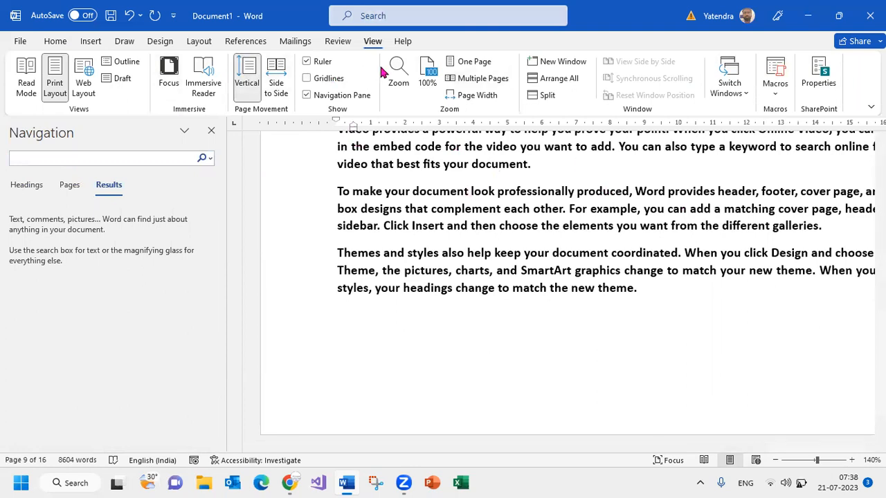
click(404, 72)
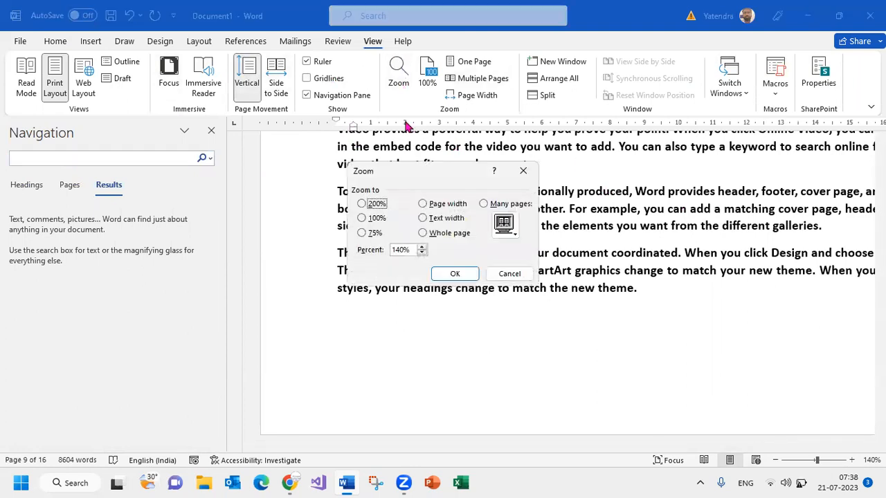